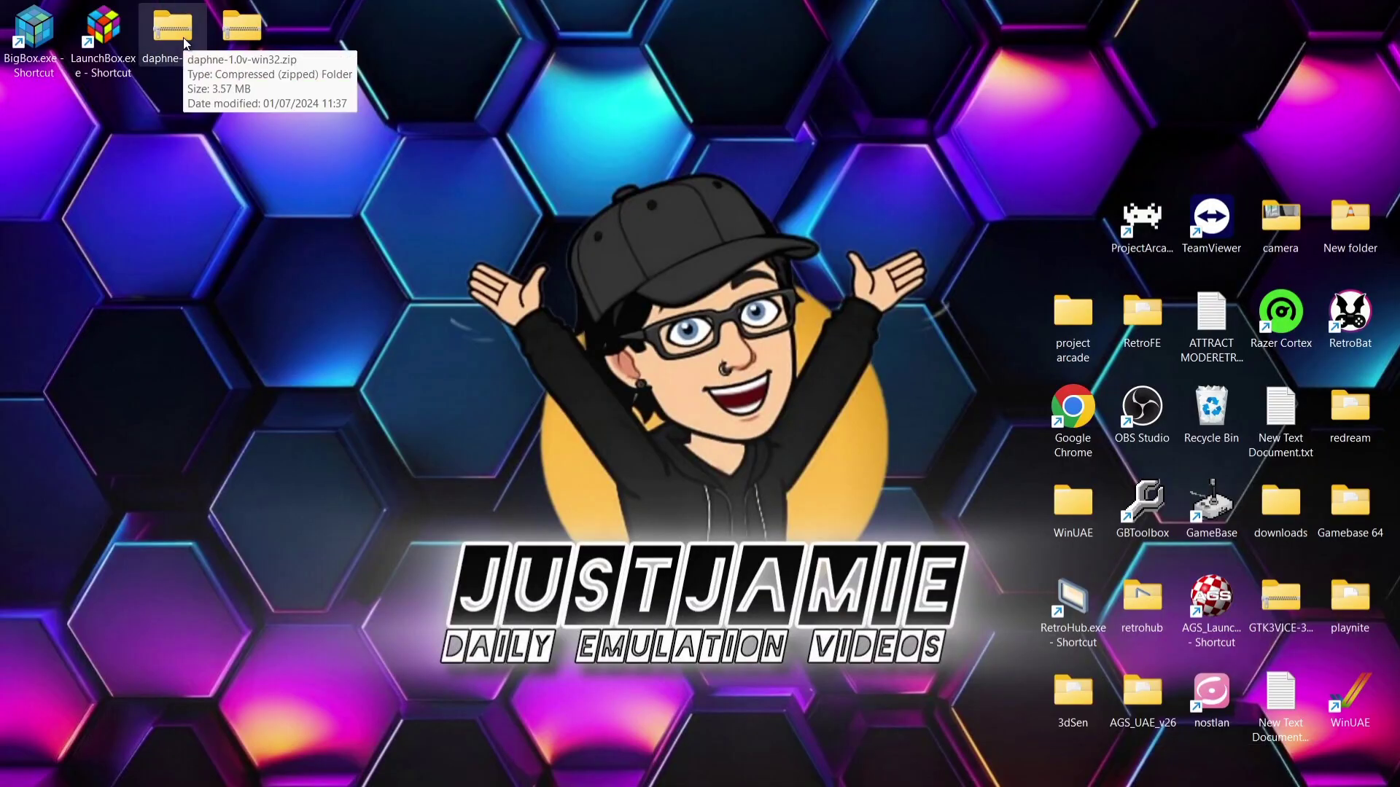
- Open daphne-1.0v-win32.zip and LaunchBox's Emulators folder, arranging the two Explorer windows side by side
double_click(184, 42)
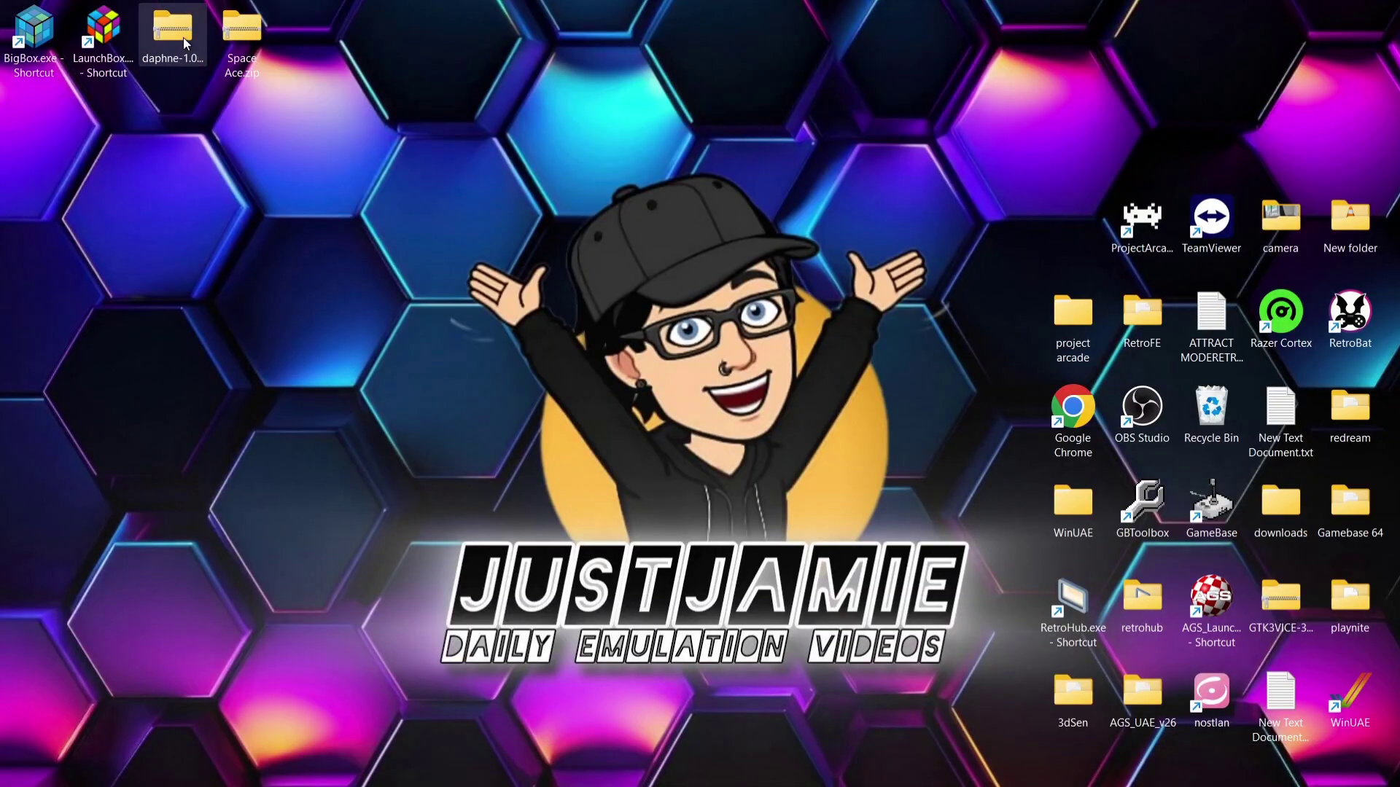
drag(395, 11, 995, 55)
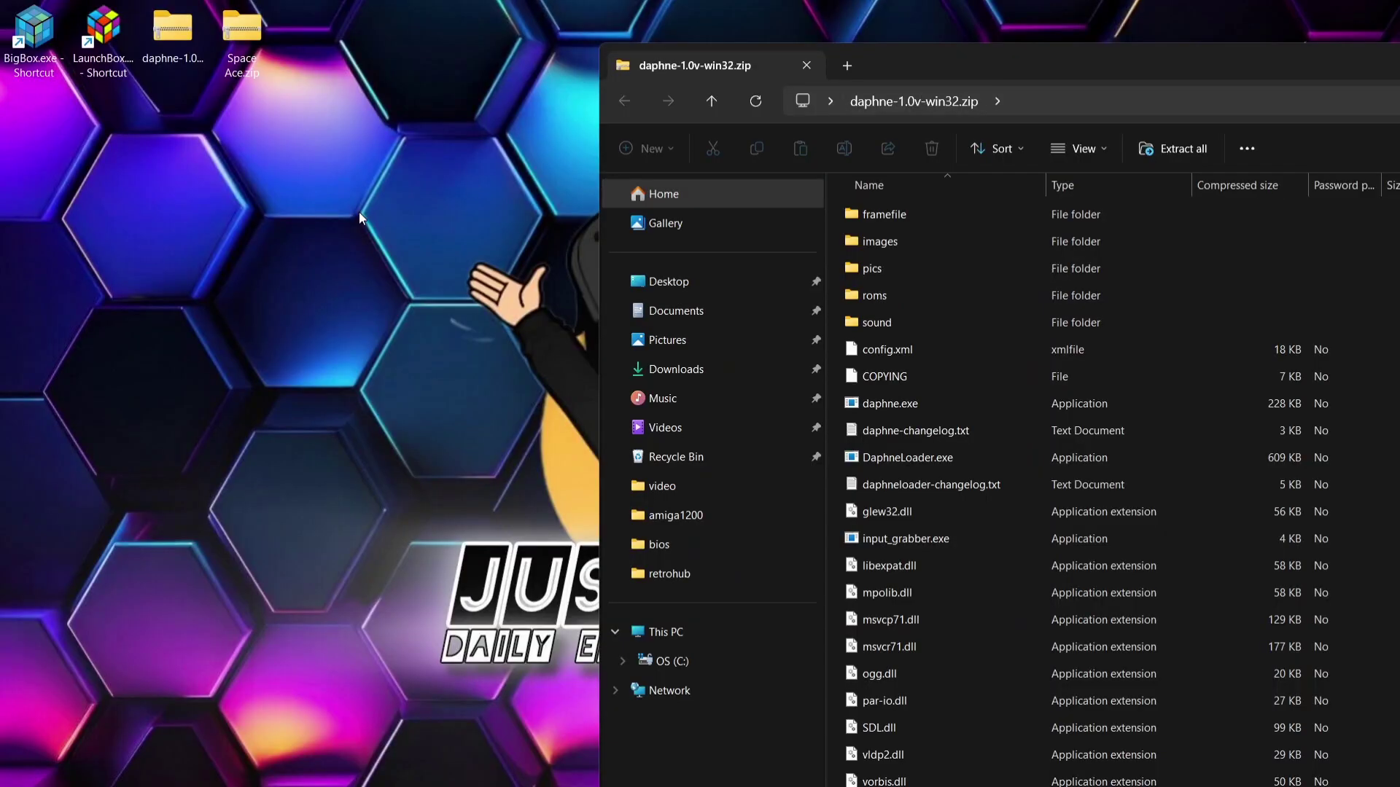
right_click(98, 44)
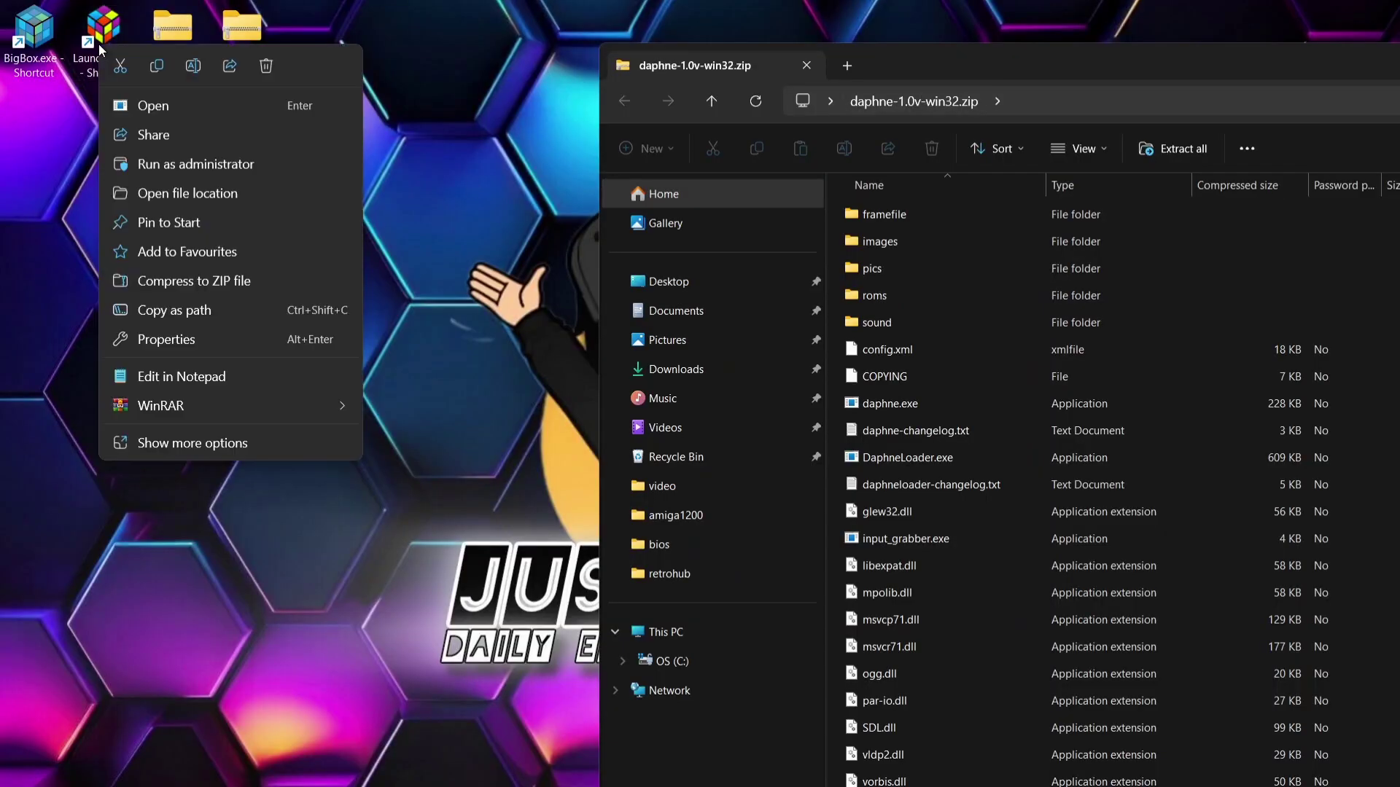
click(153, 192)
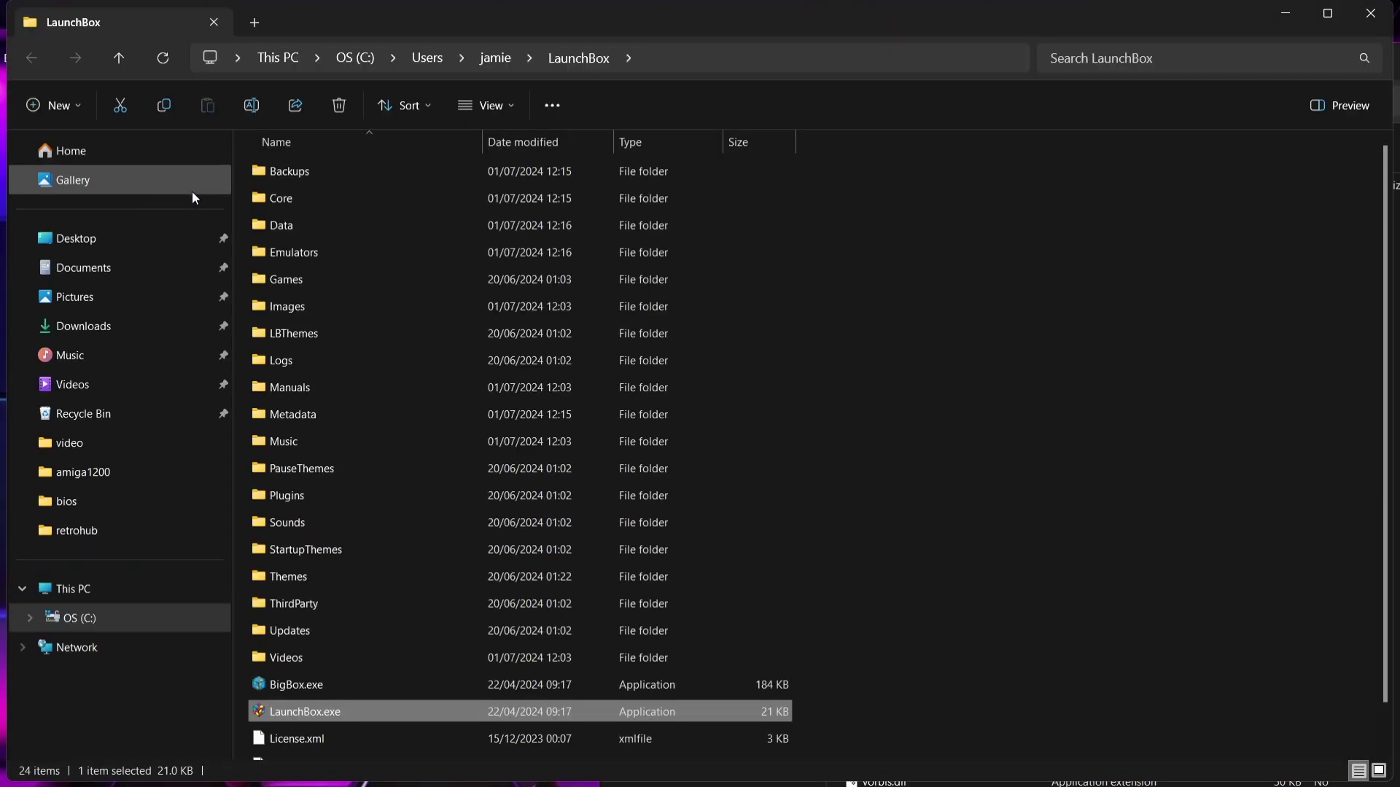
double_click(316, 252)
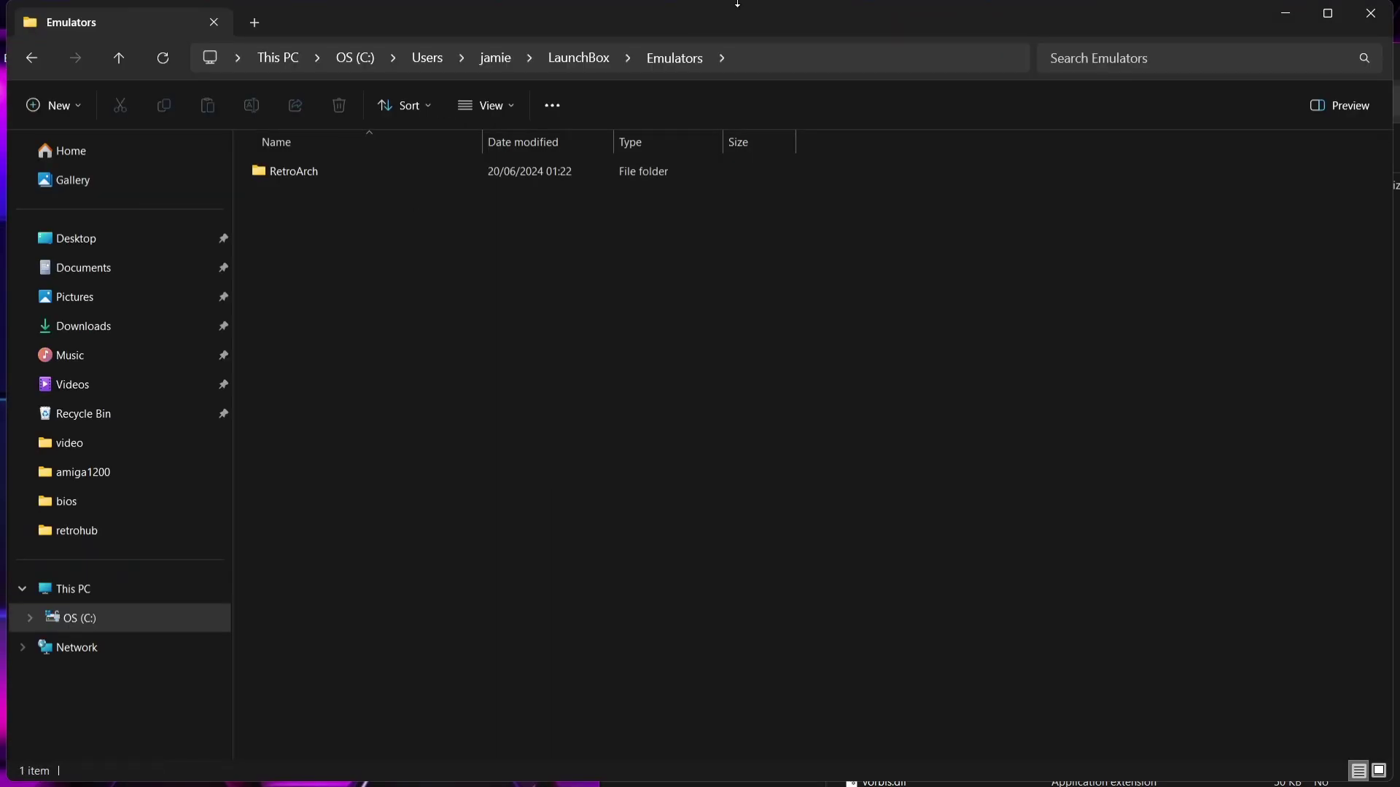
drag(733, 14, 700, 222)
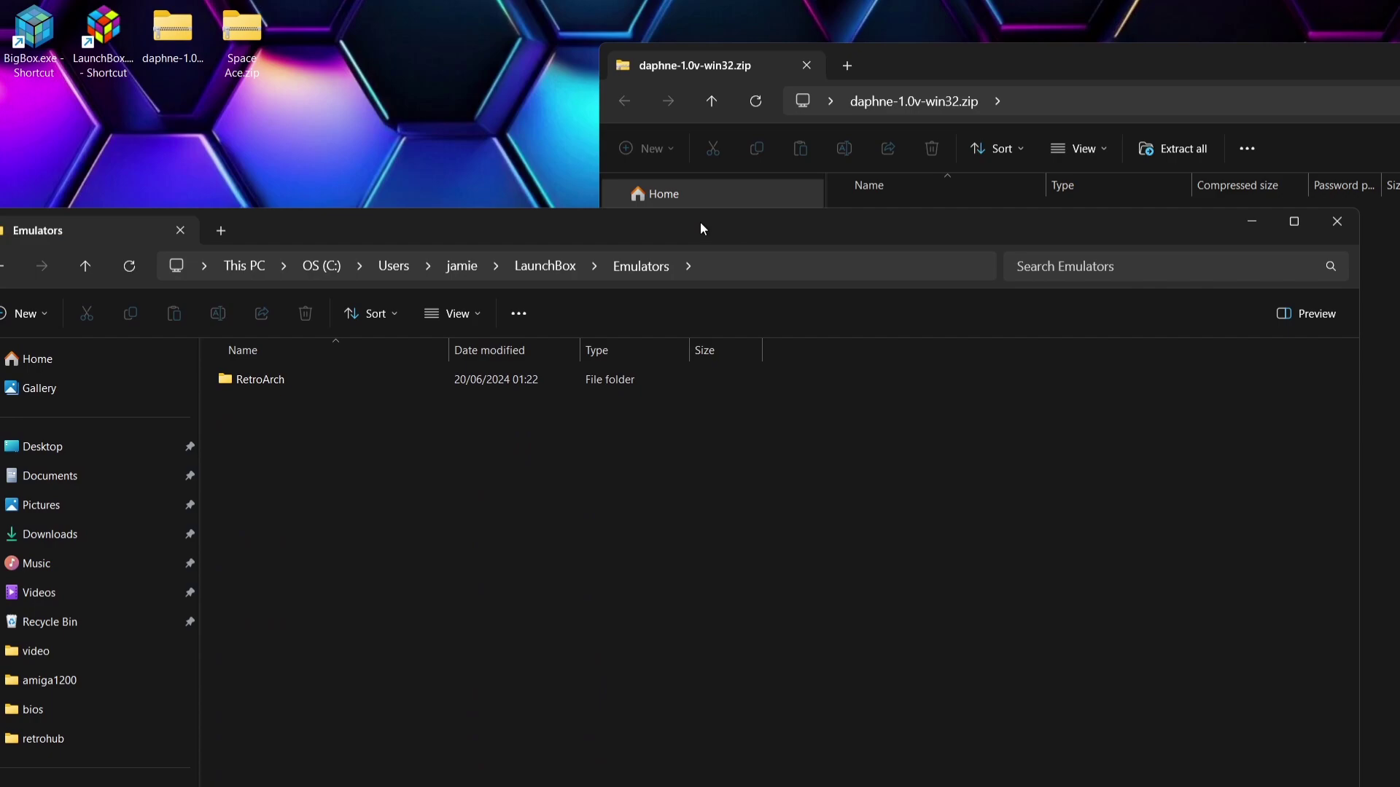
right_click(513, 452)
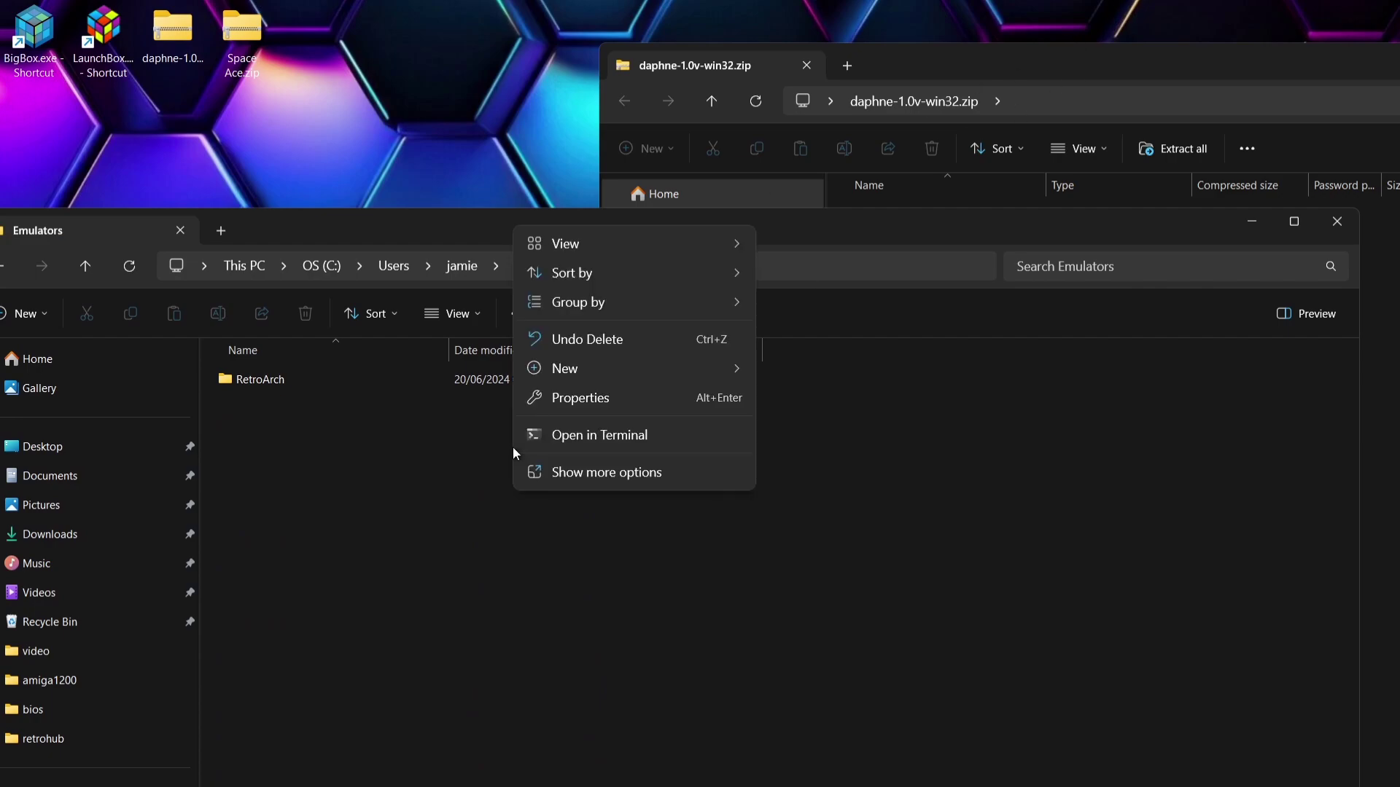
- Create a new folder named daphne in Emulators and open it
mouse_move(619, 370)
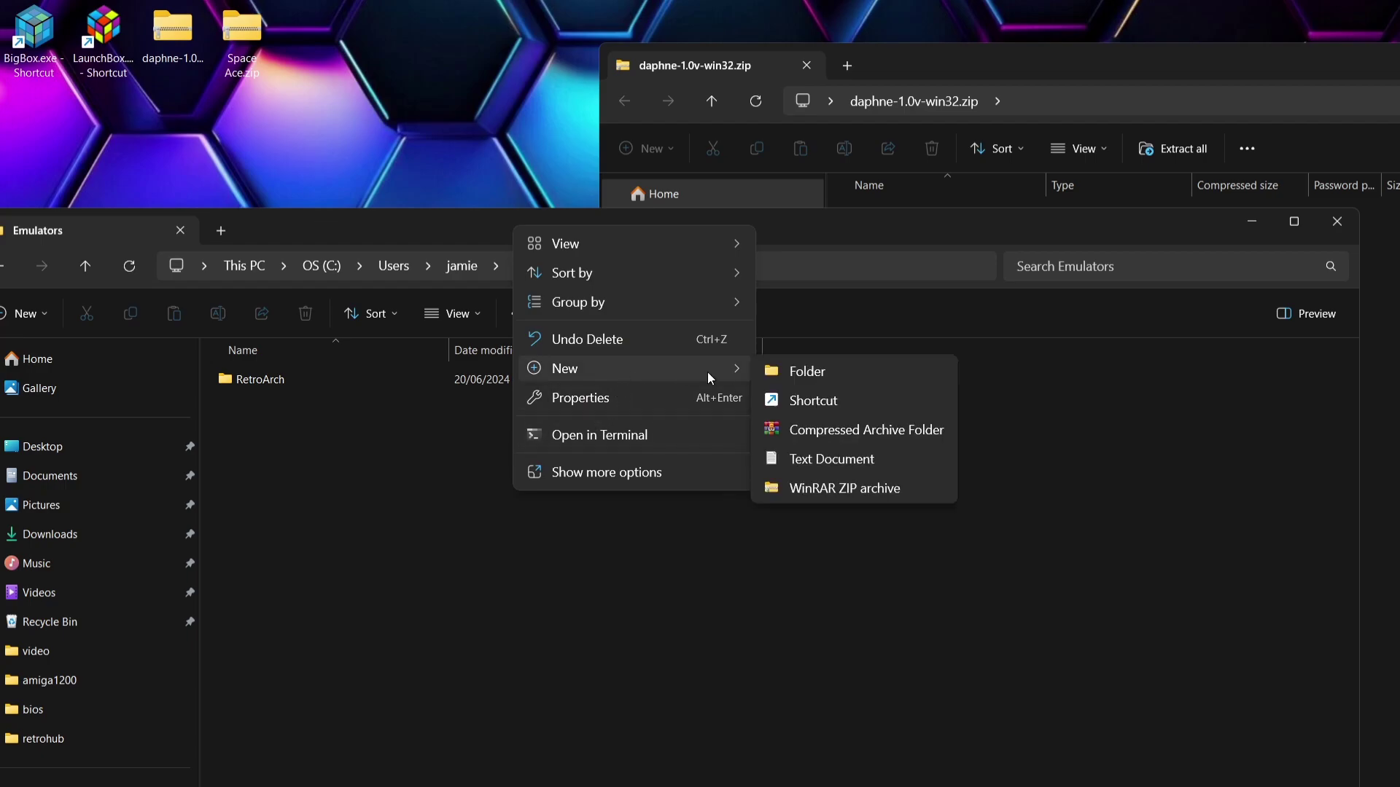
click(792, 378)
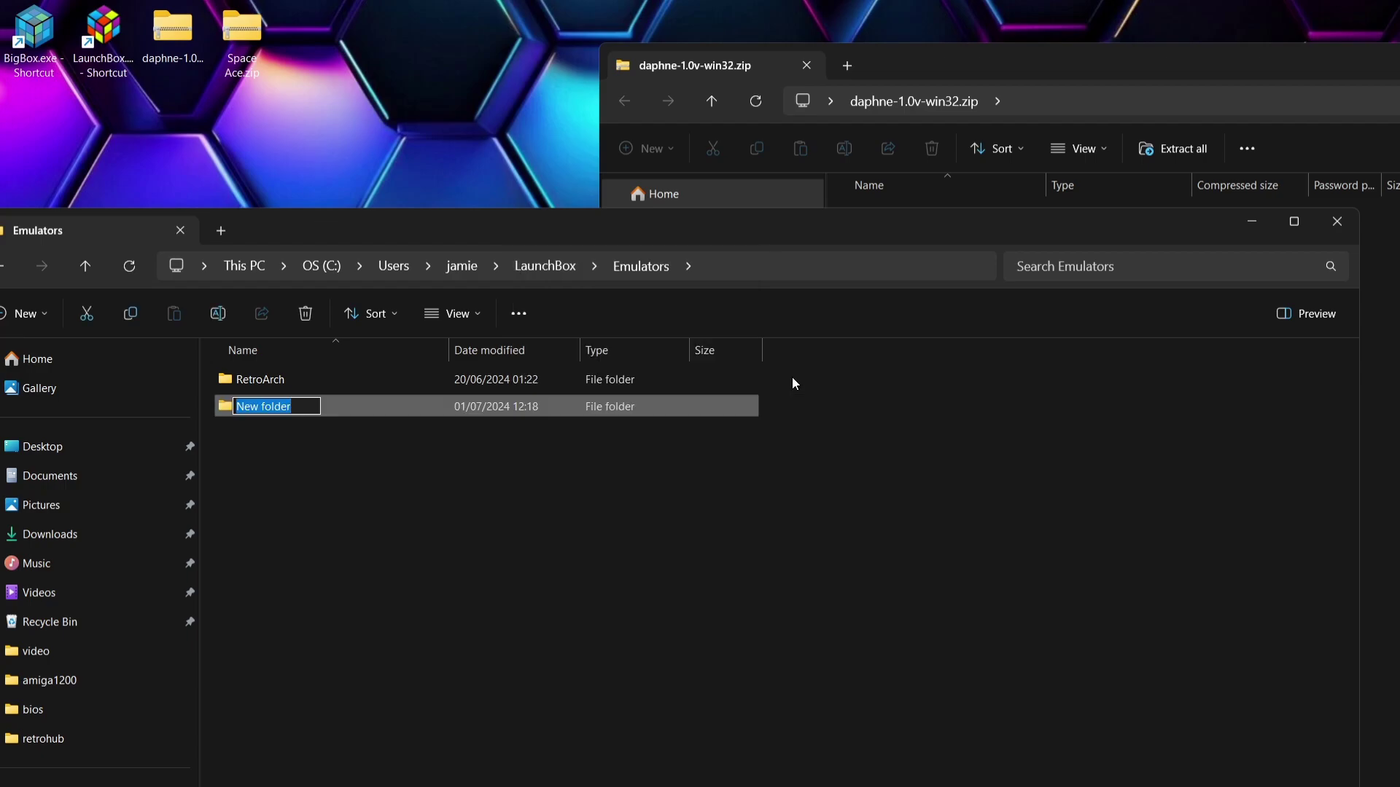
text(daphne)
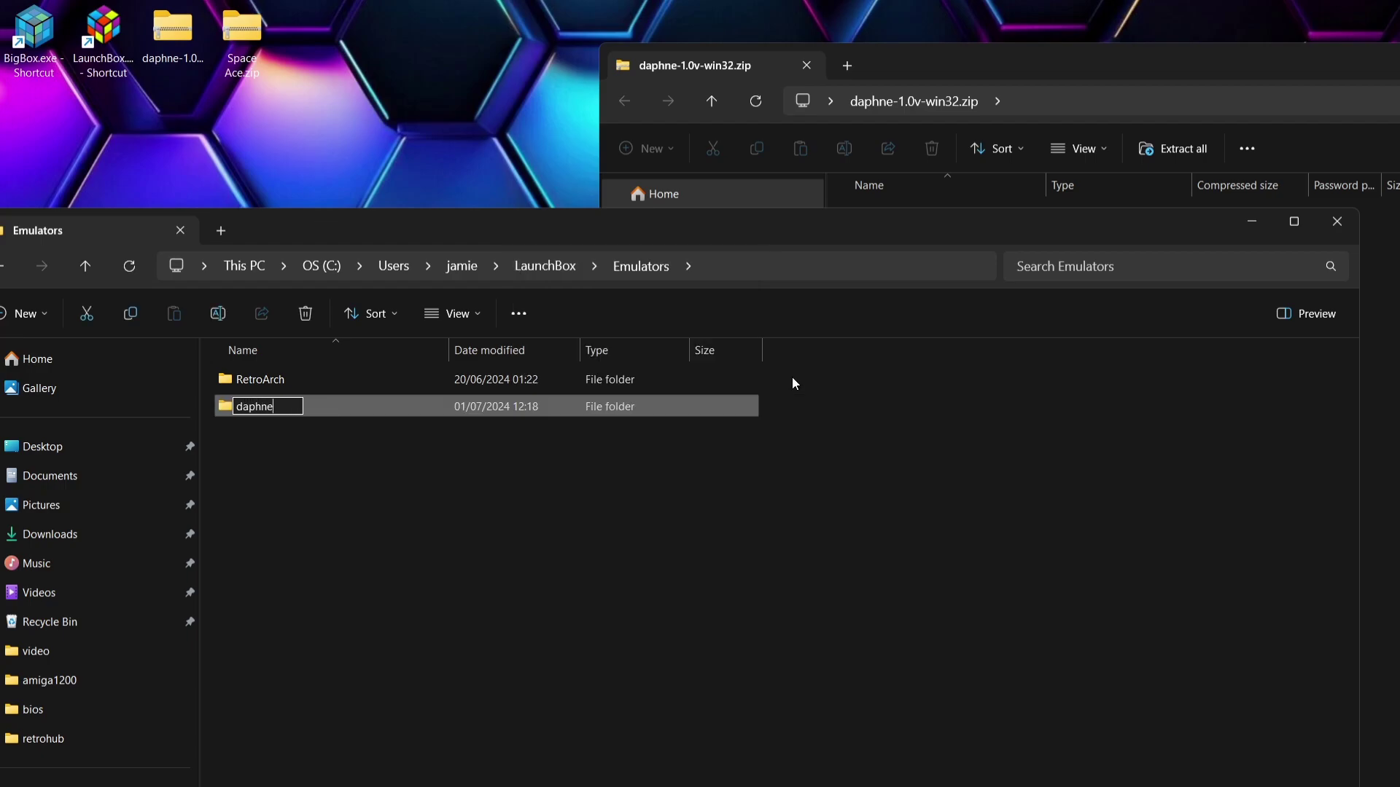
key(Return)
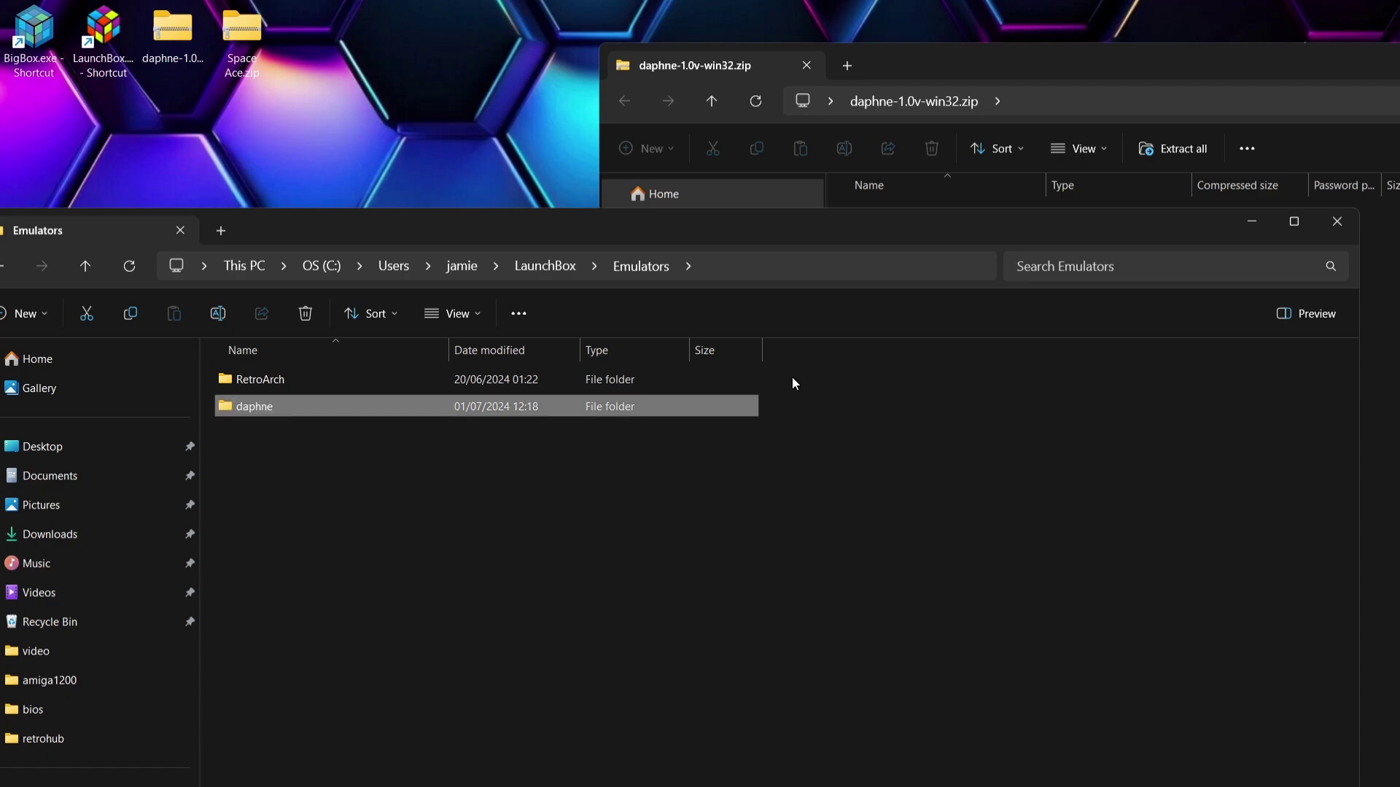
double_click(418, 406)
- Copy all items from the daphne zip archive into the daphne folder
click(938, 67)
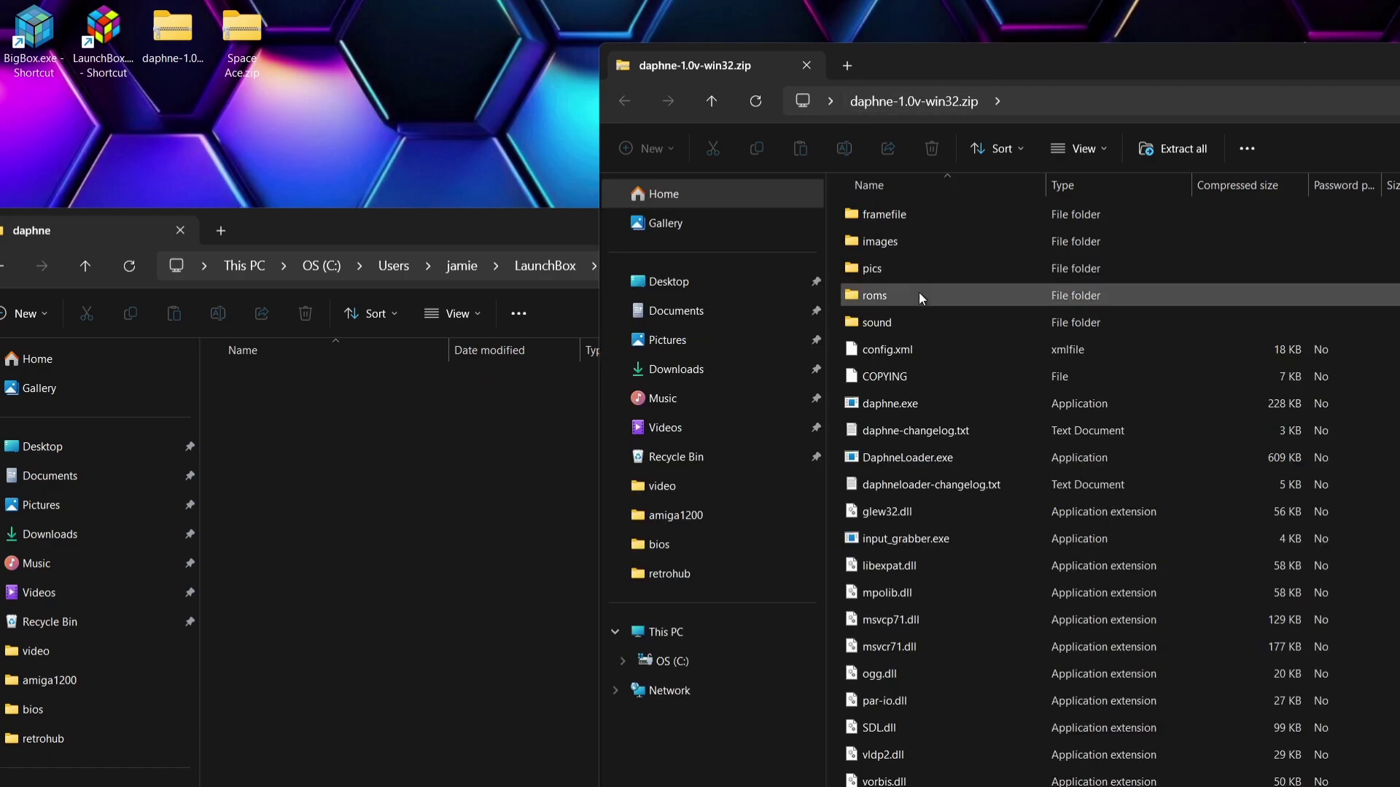
click(902, 315)
key(ctrl+a)
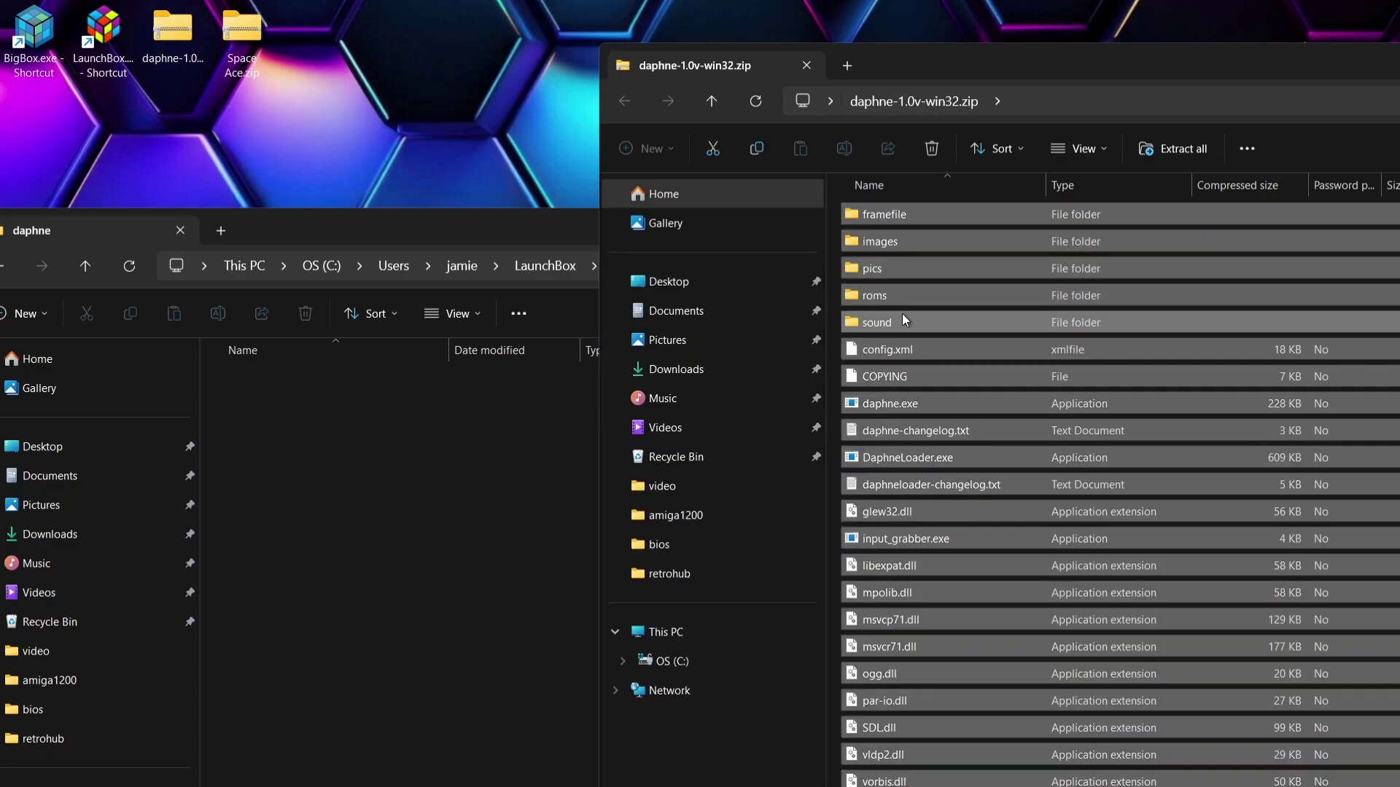
drag(902, 313, 388, 495)
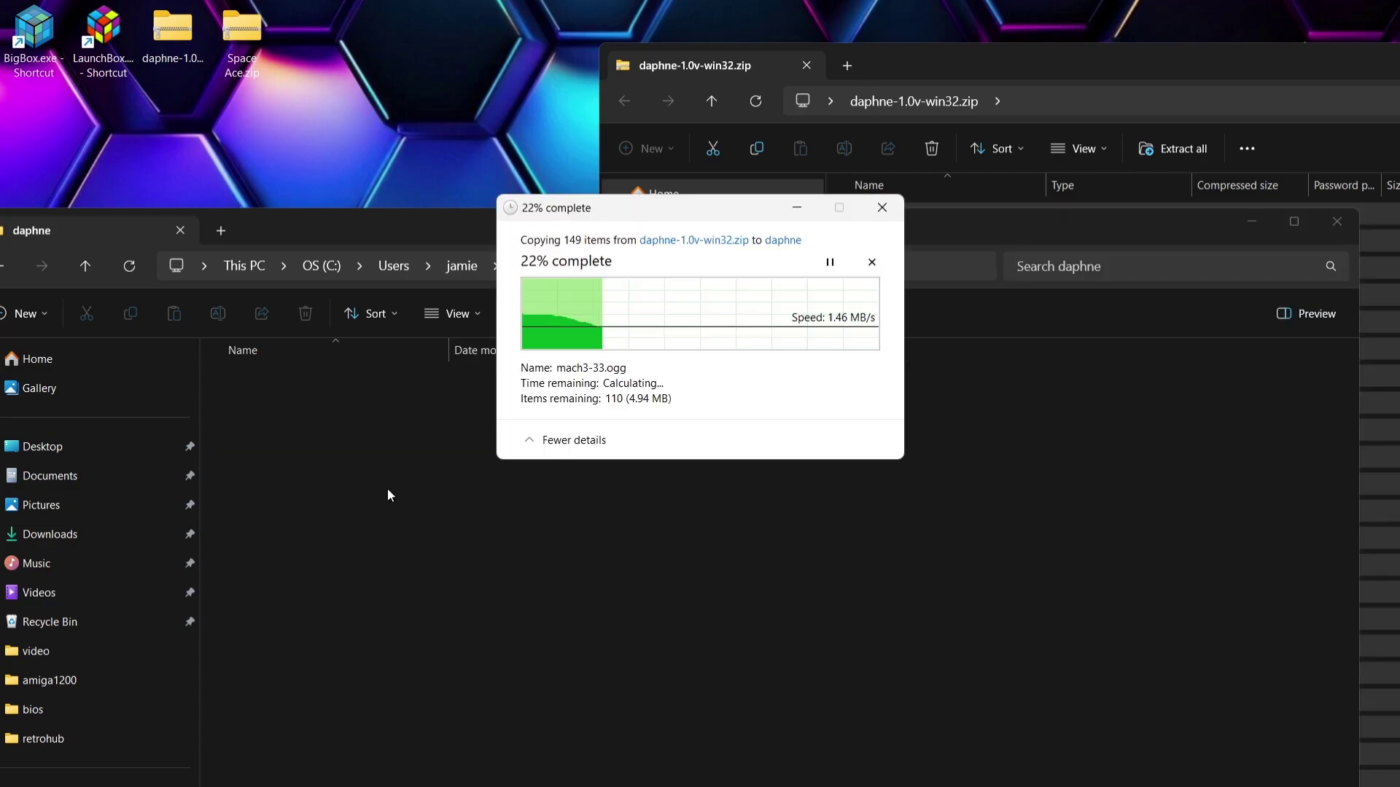
- Create a games folder inside daphne and open it
double_click(767, 229)
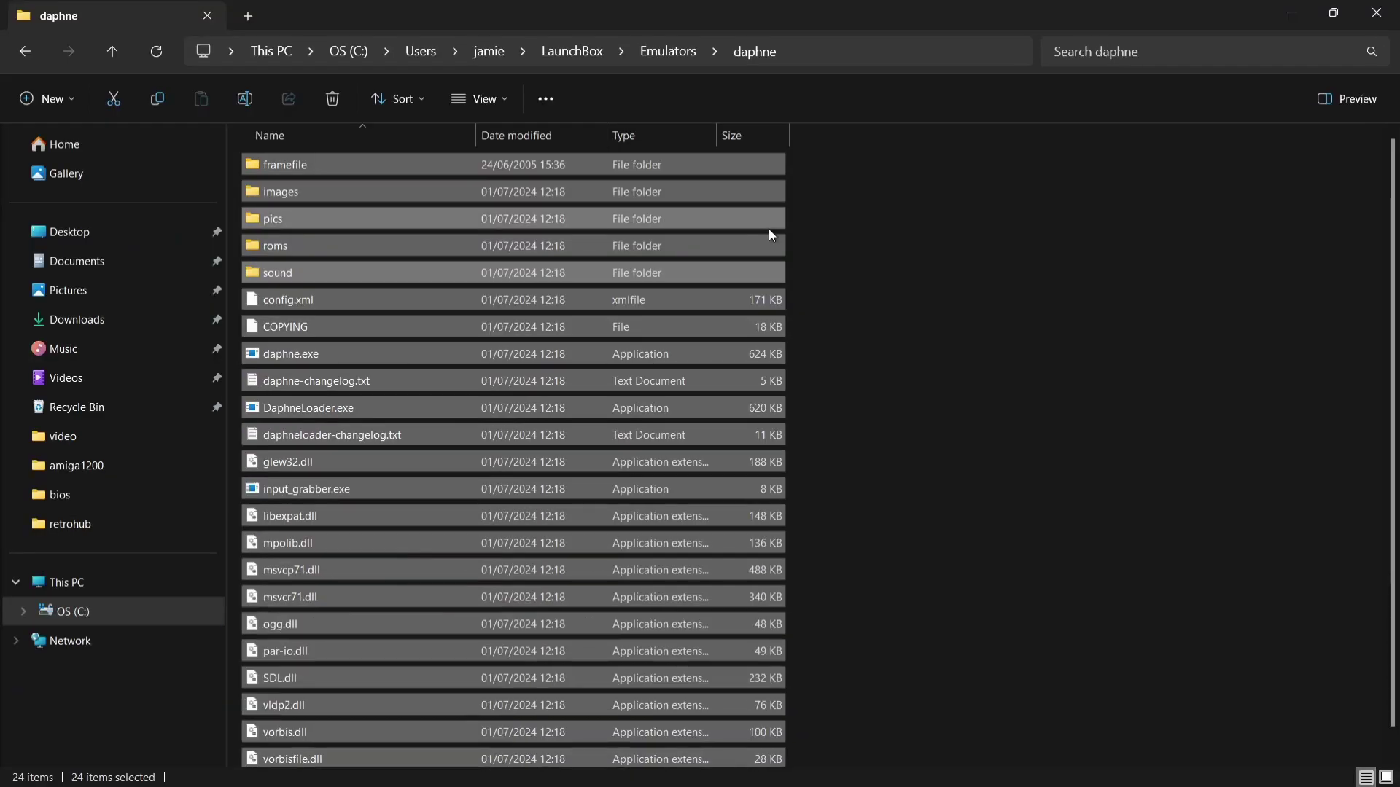
click(889, 366)
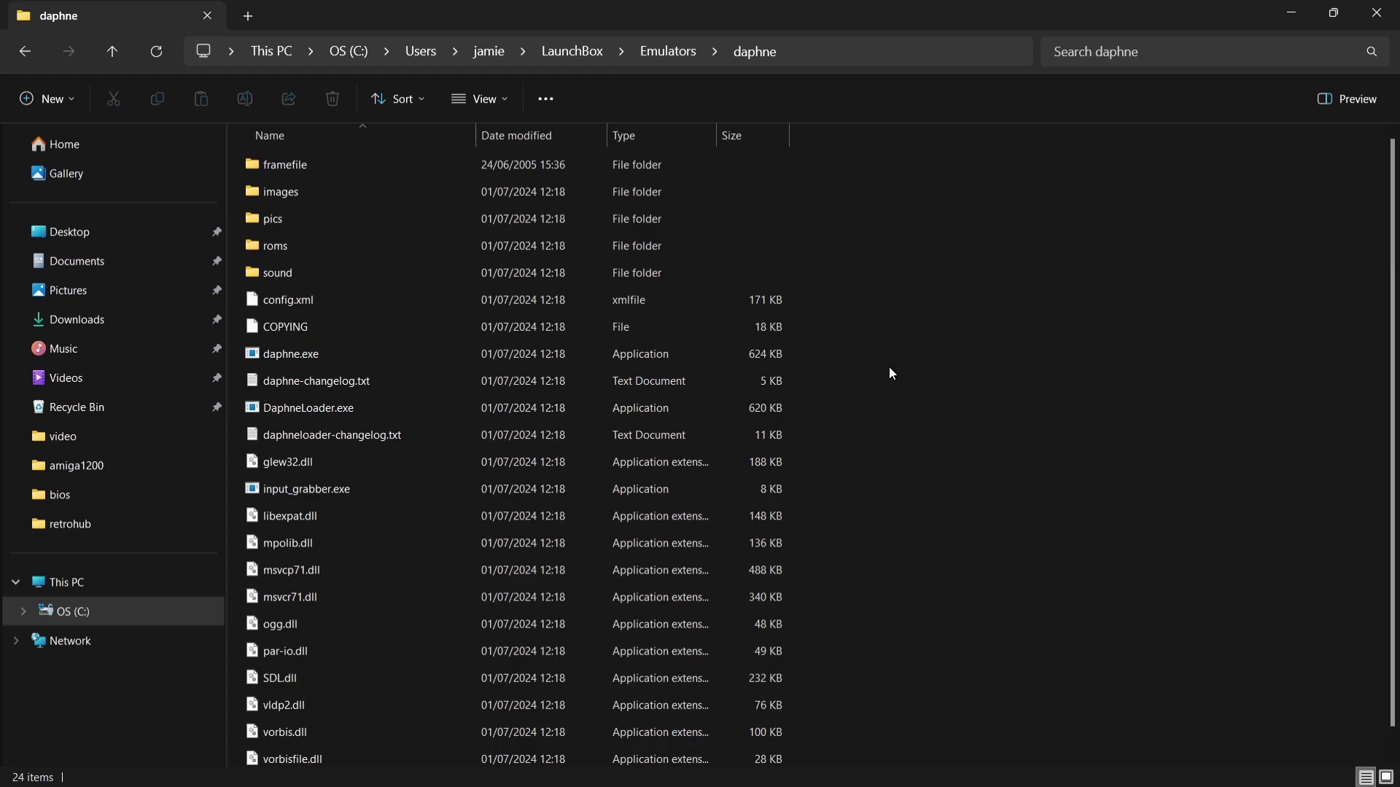
right_click(891, 373)
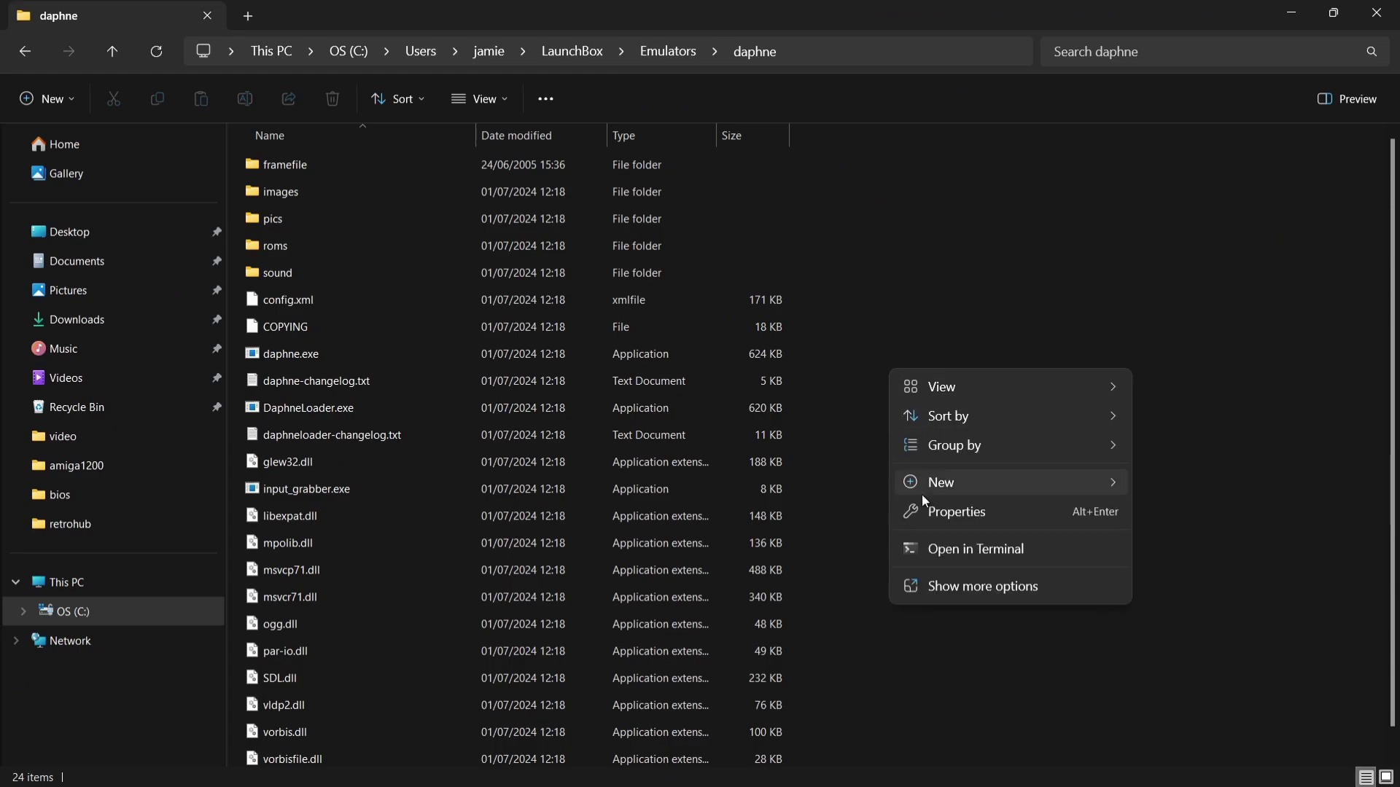
mouse_move(936, 480)
click(1226, 488)
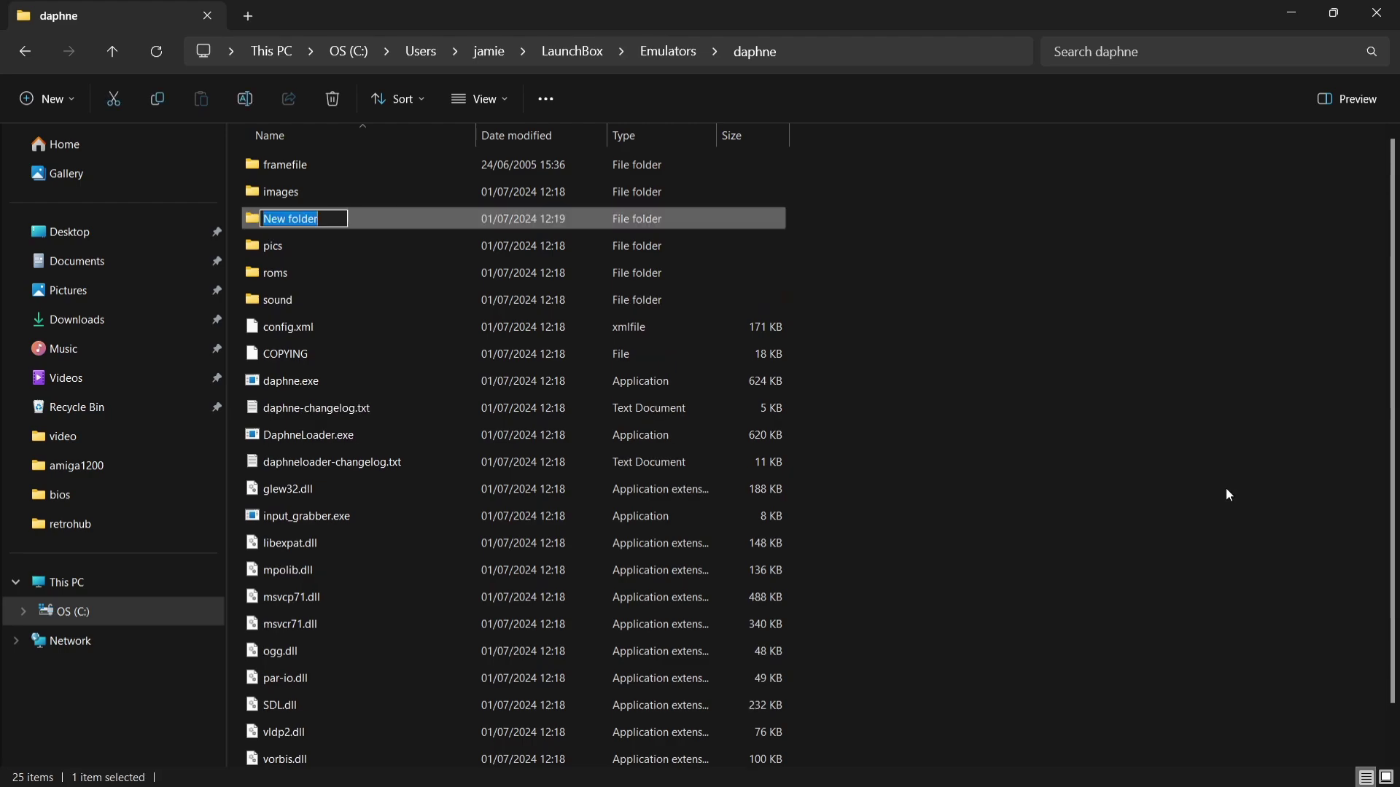
text(games)
key(Return)
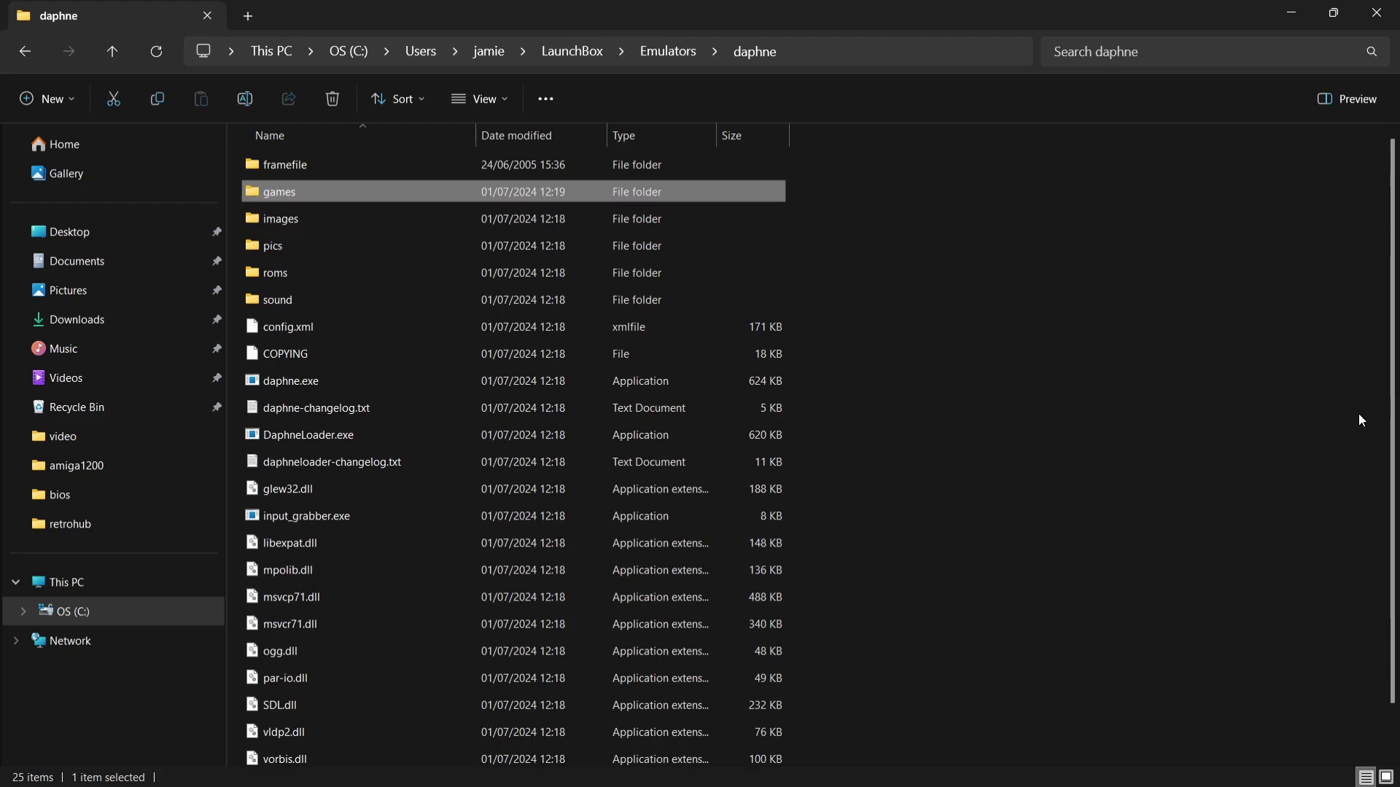
double_click(356, 194)
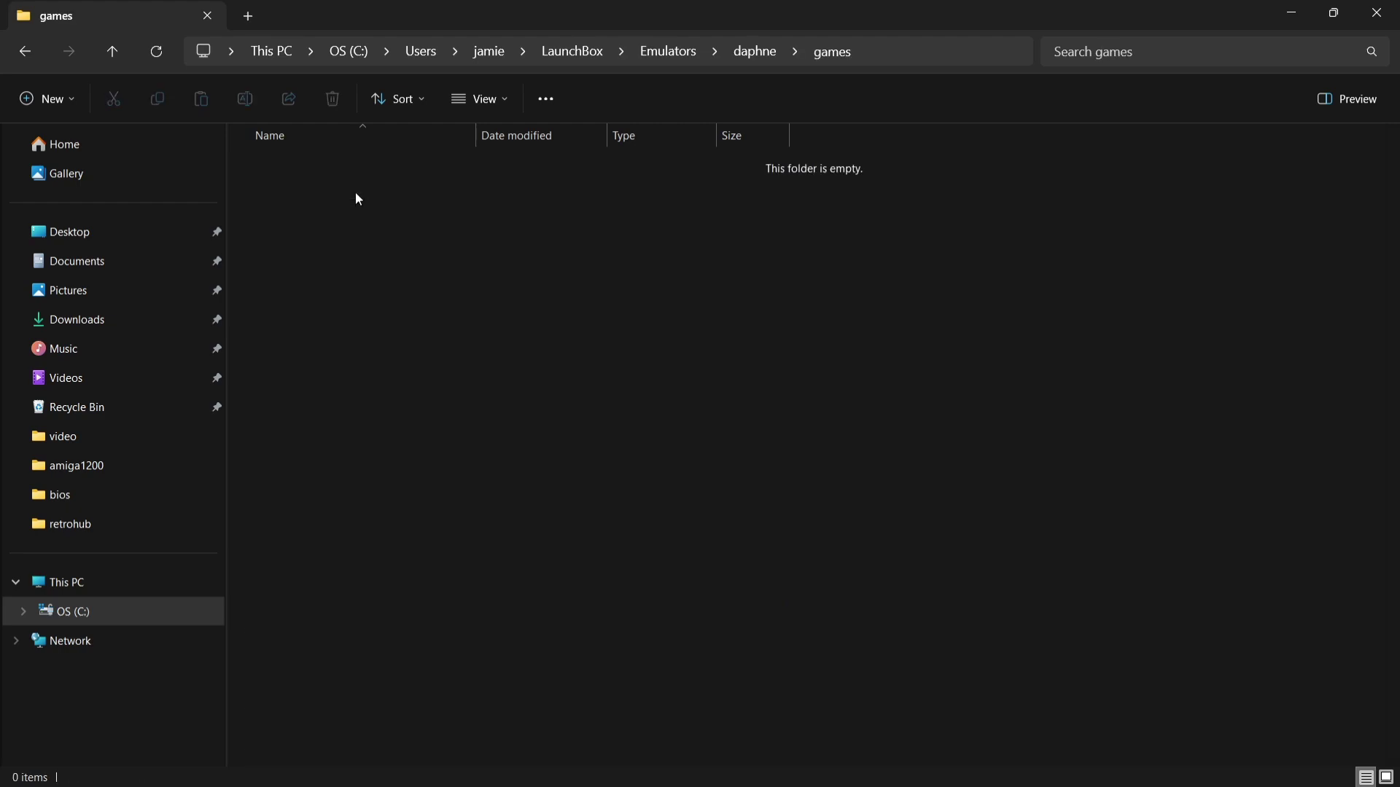
- Create and open a Space Ace folder inside games, then open the Space Ace zip beside it
right_click(485, 258)
mouse_move(552, 399)
click(791, 402)
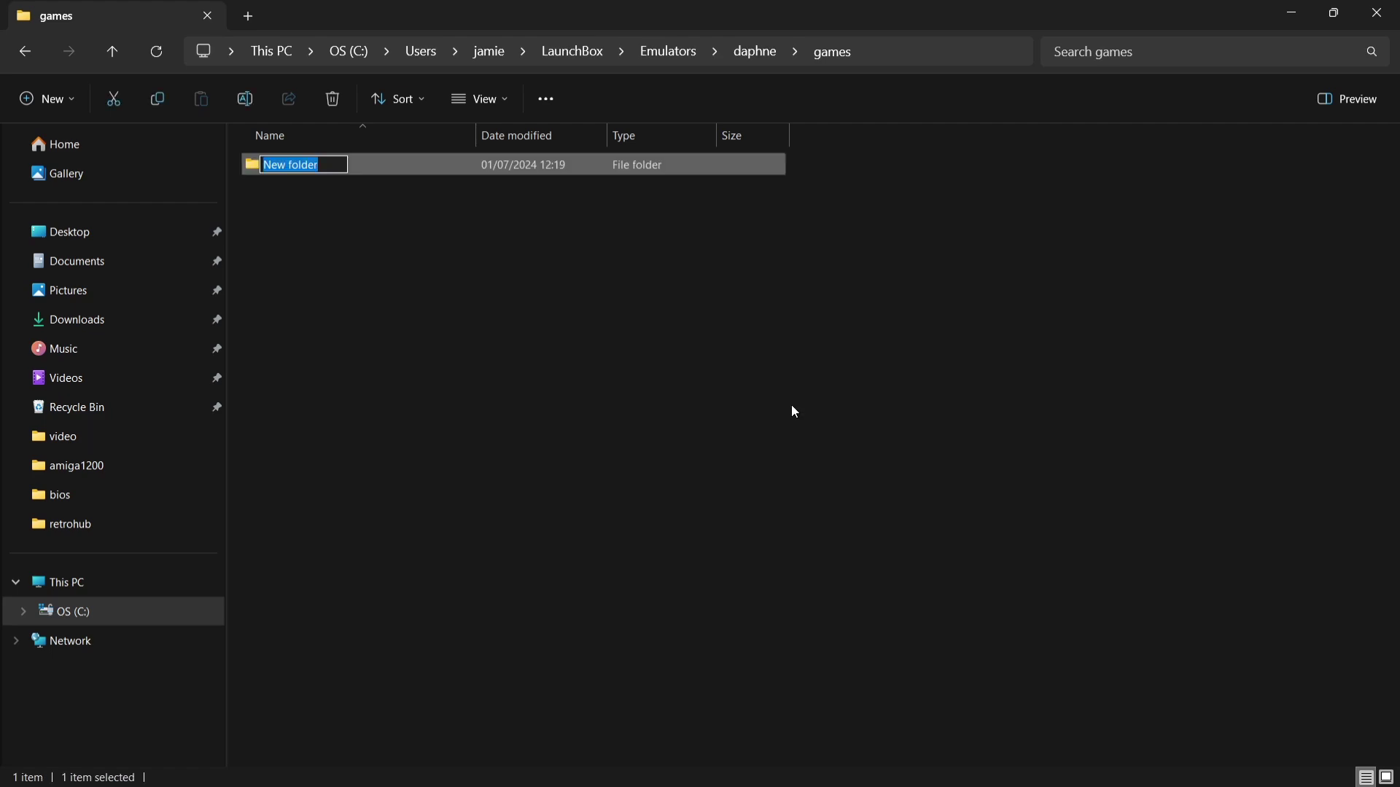
text(Sp)
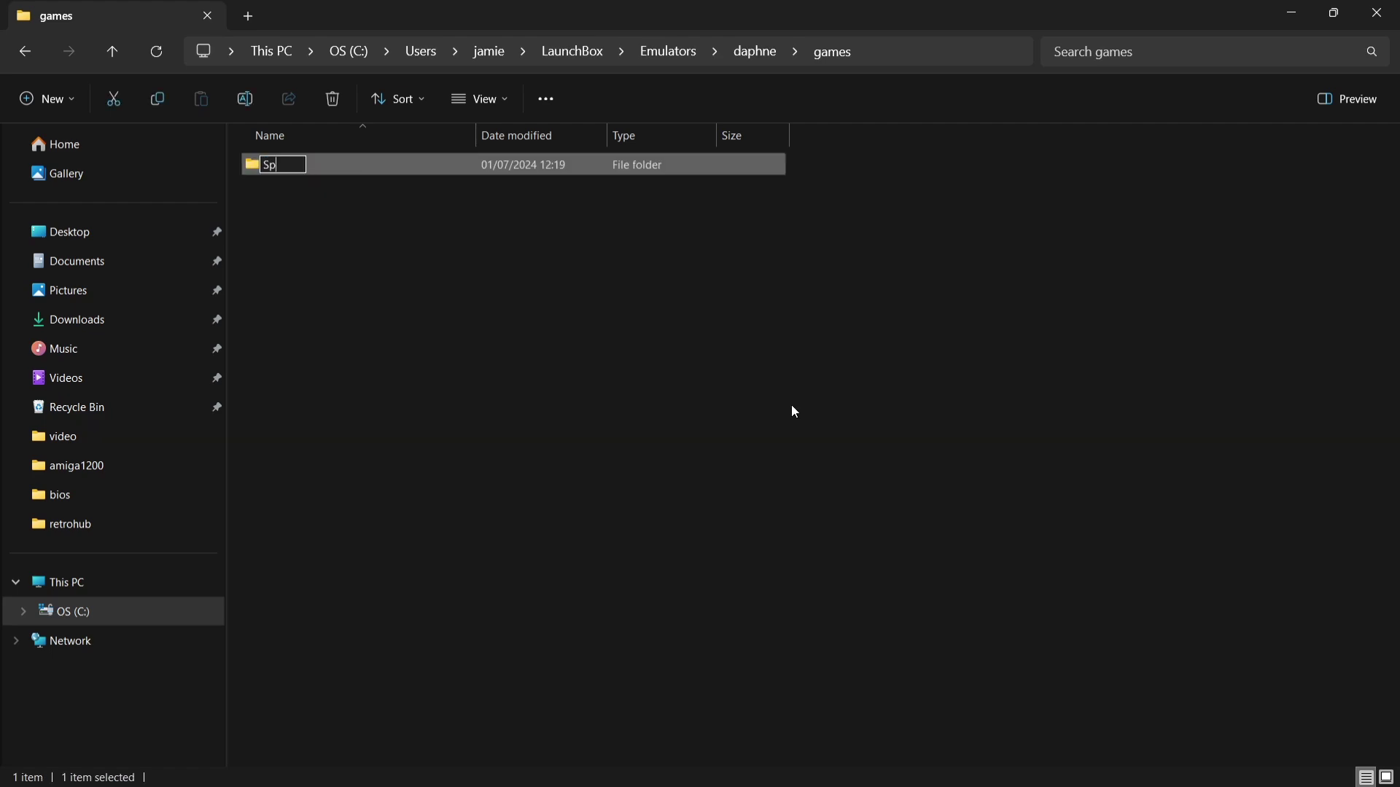
text(ace Ace)
key(Return)
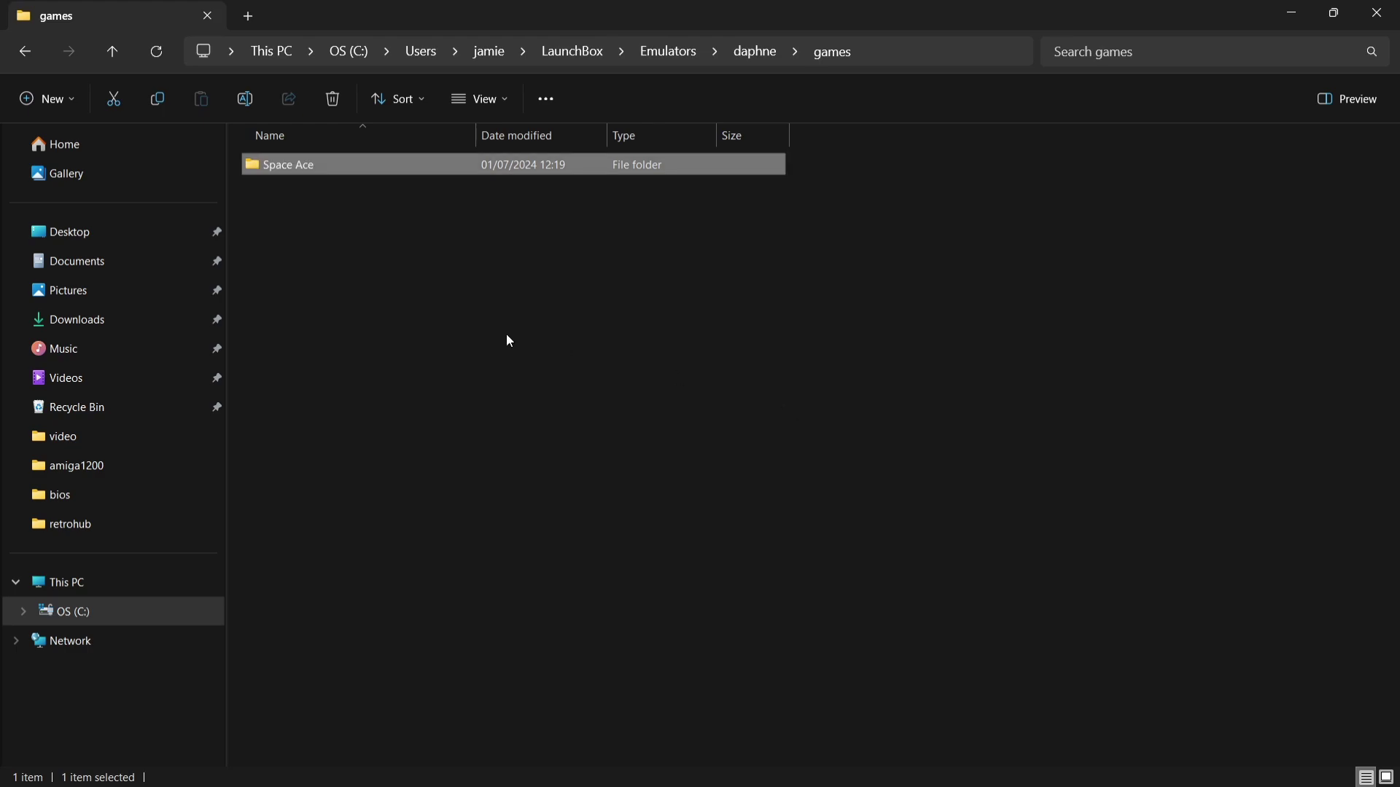
double_click(331, 169)
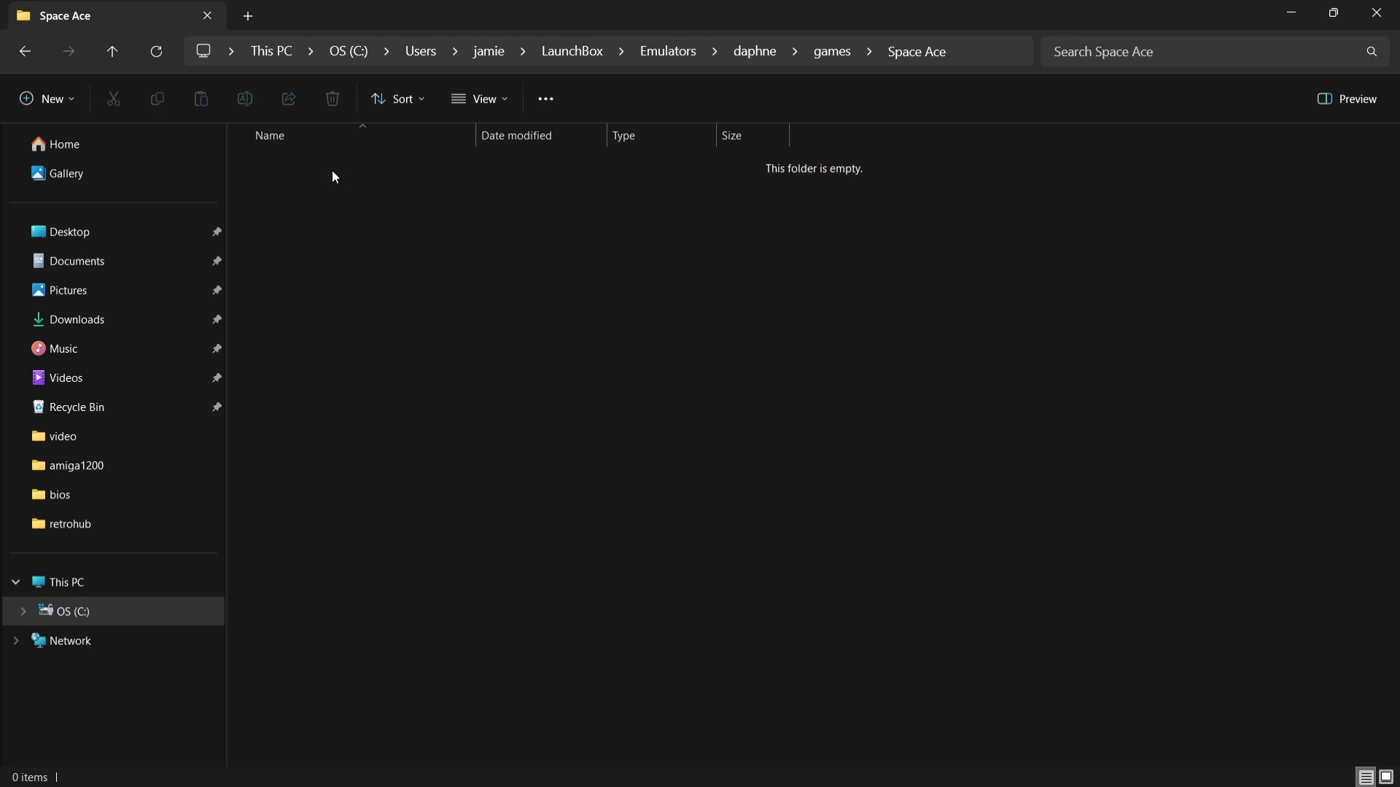
double_click(521, 7)
drag(487, 229, 975, 201)
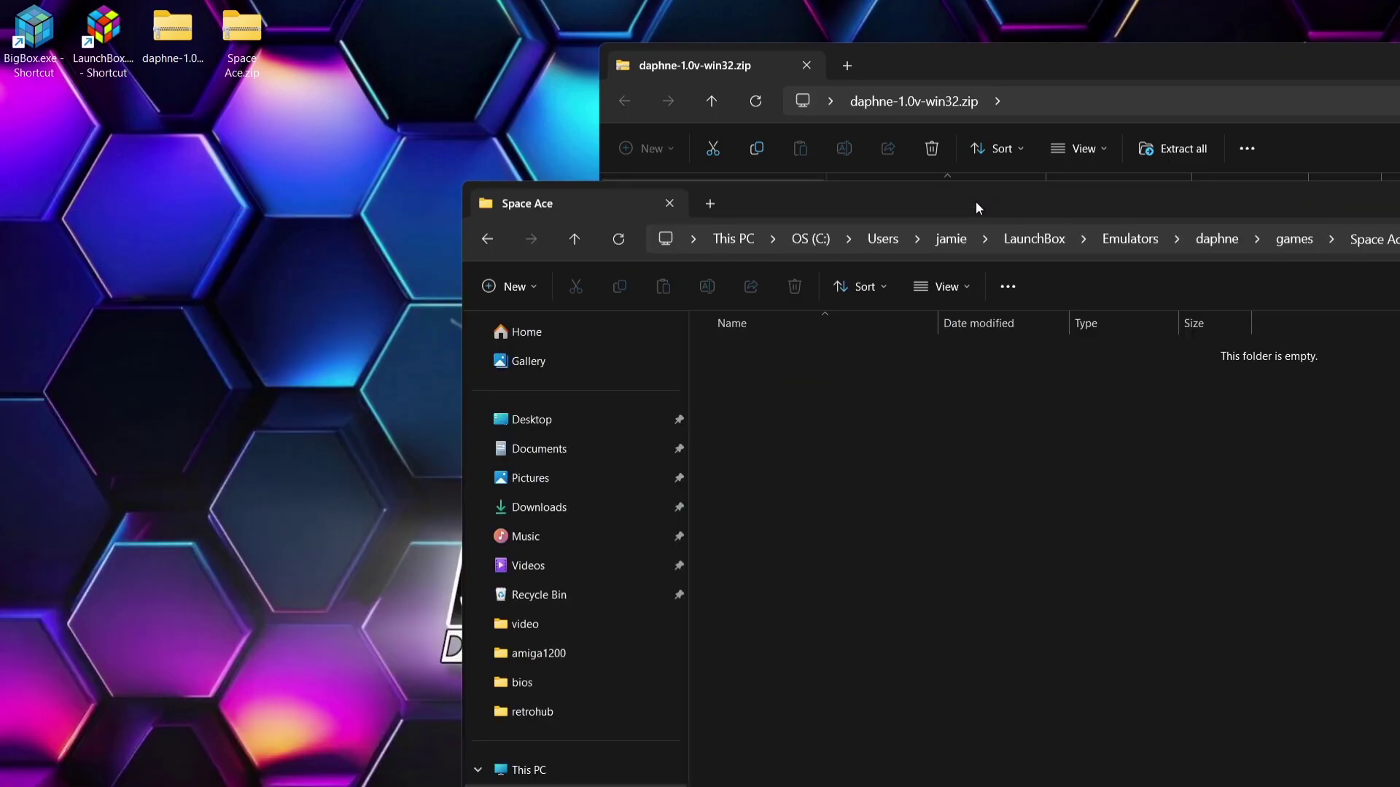
double_click(261, 35)
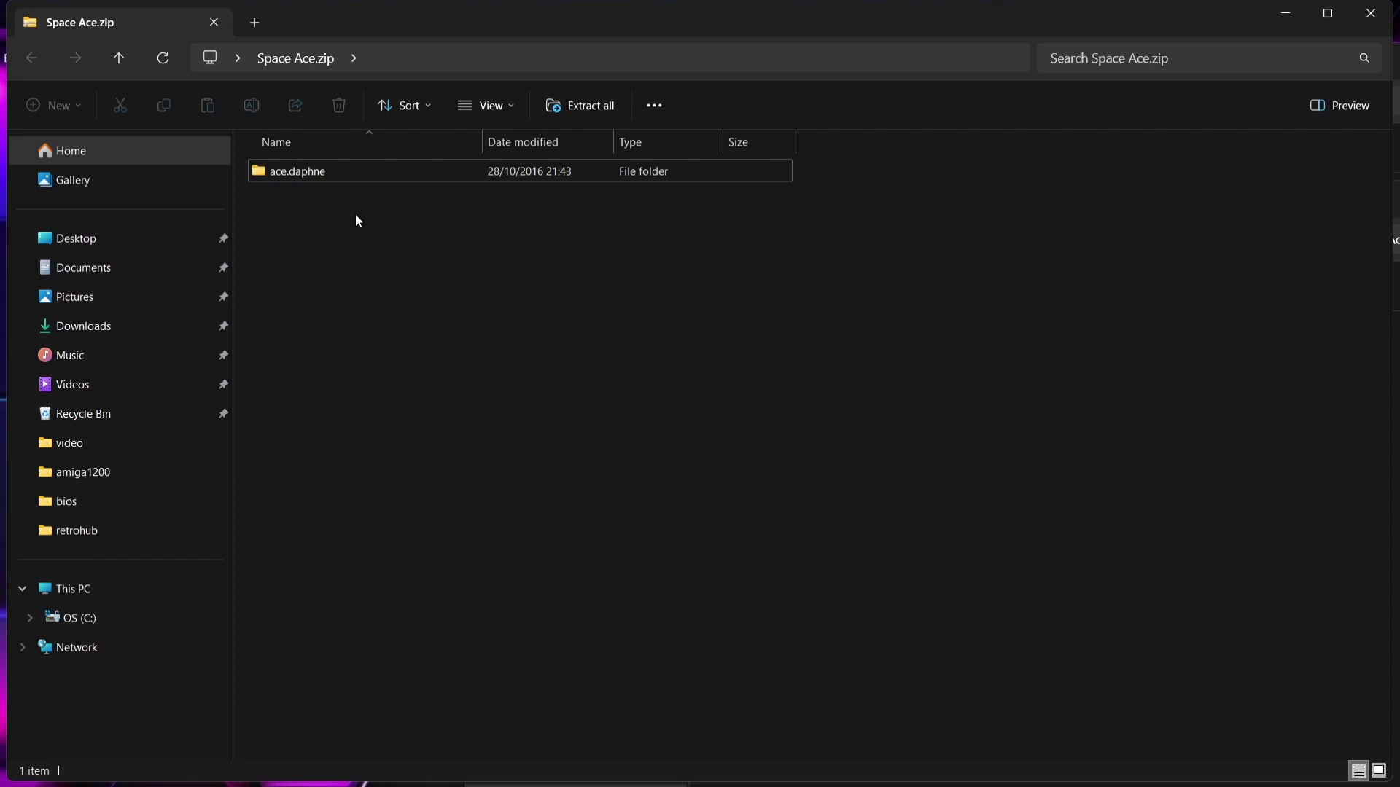
- Copy the four ace files from ace.daphne into the games\Space Ace folder
double_click(329, 170)
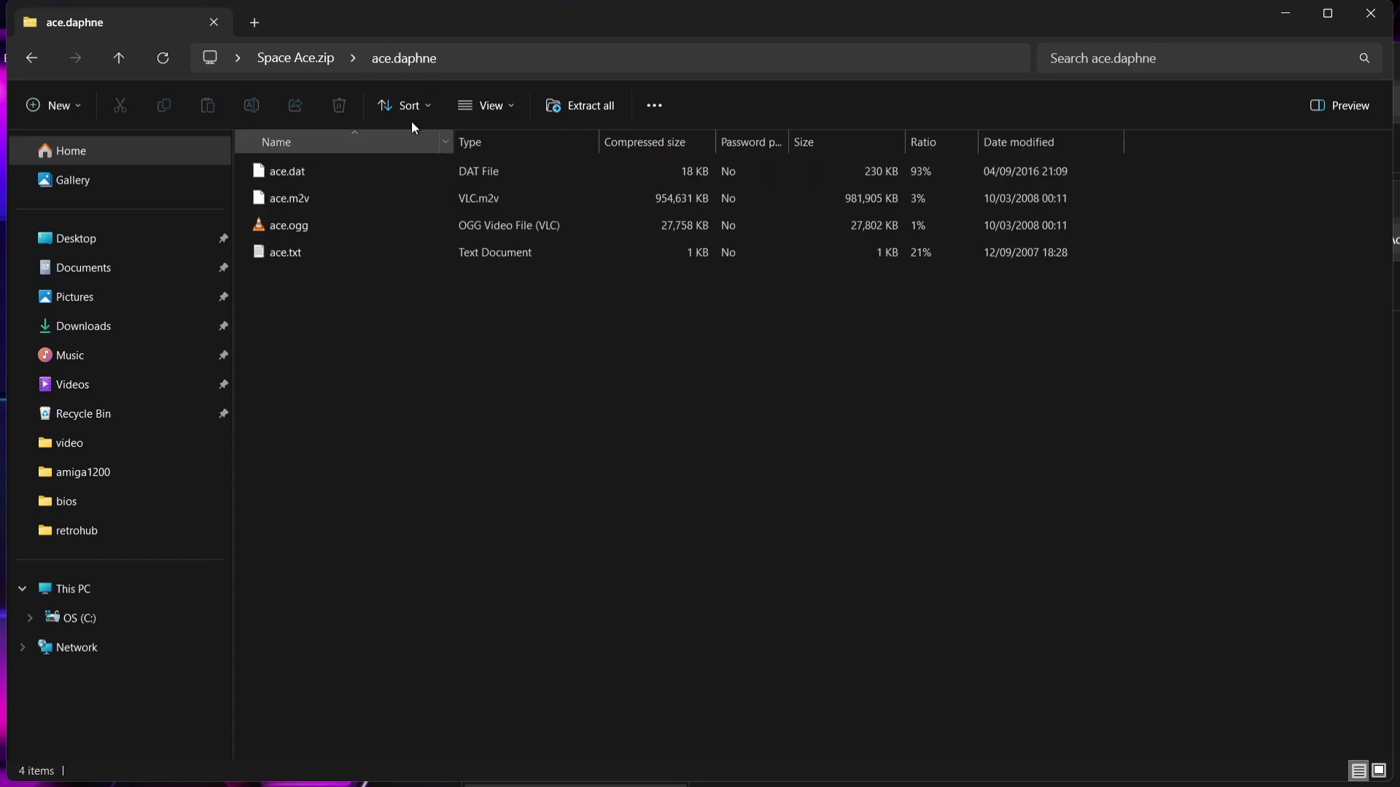
drag(404, 10, 1331, 217)
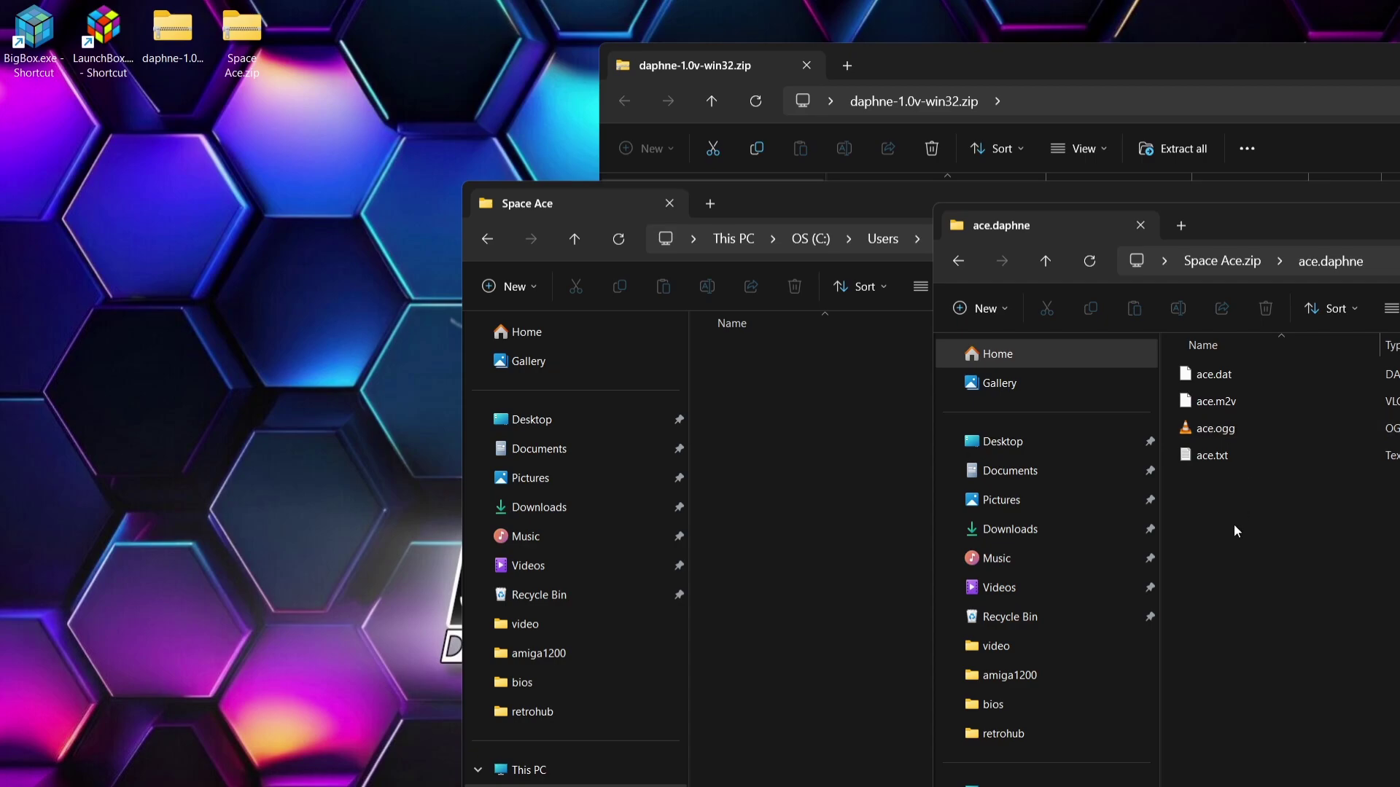
drag(1234, 530, 778, 454)
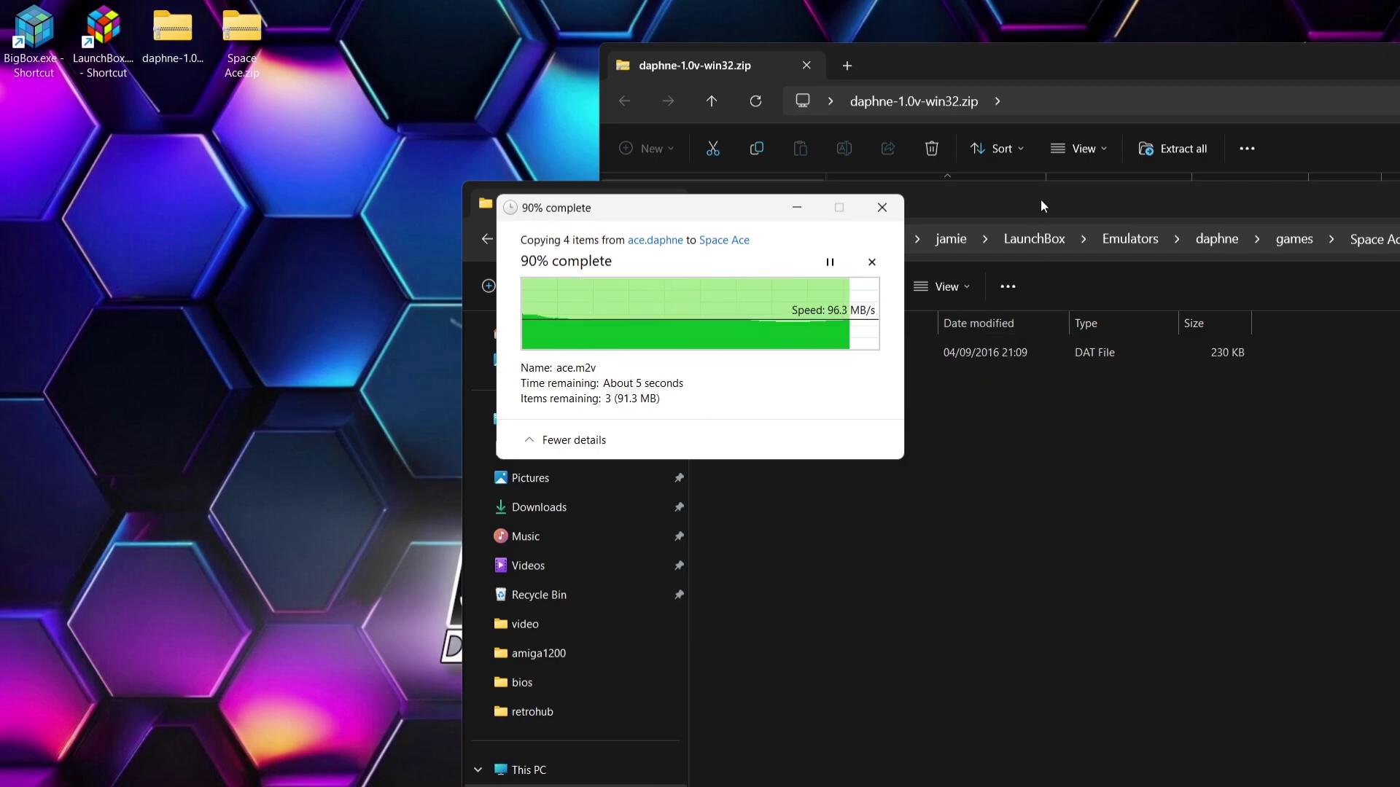
- Delete the daphne and Space Ace desktop items and navigate back to the daphne folder
drag(314, 76, 173, 29)
right_click(172, 29)
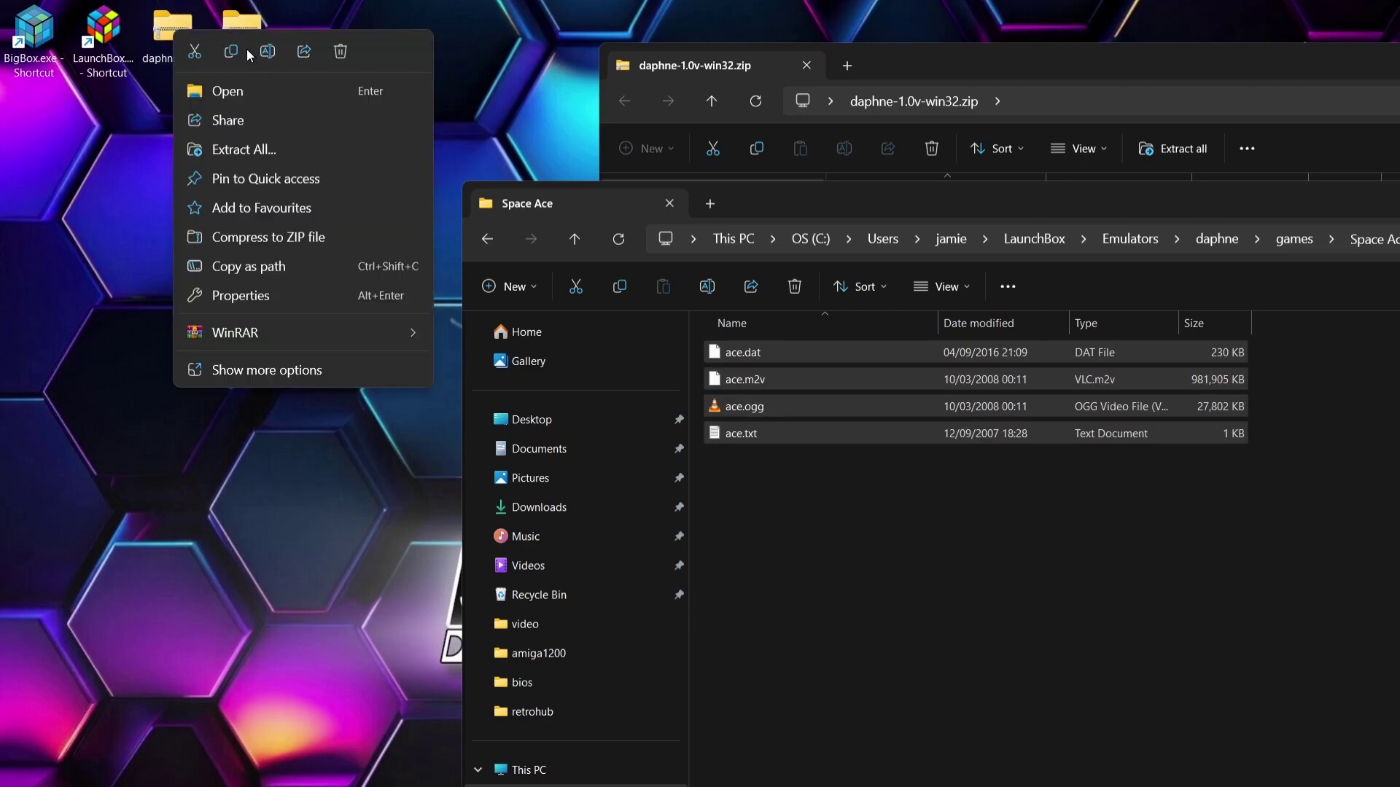
click(339, 53)
double_click(789, 203)
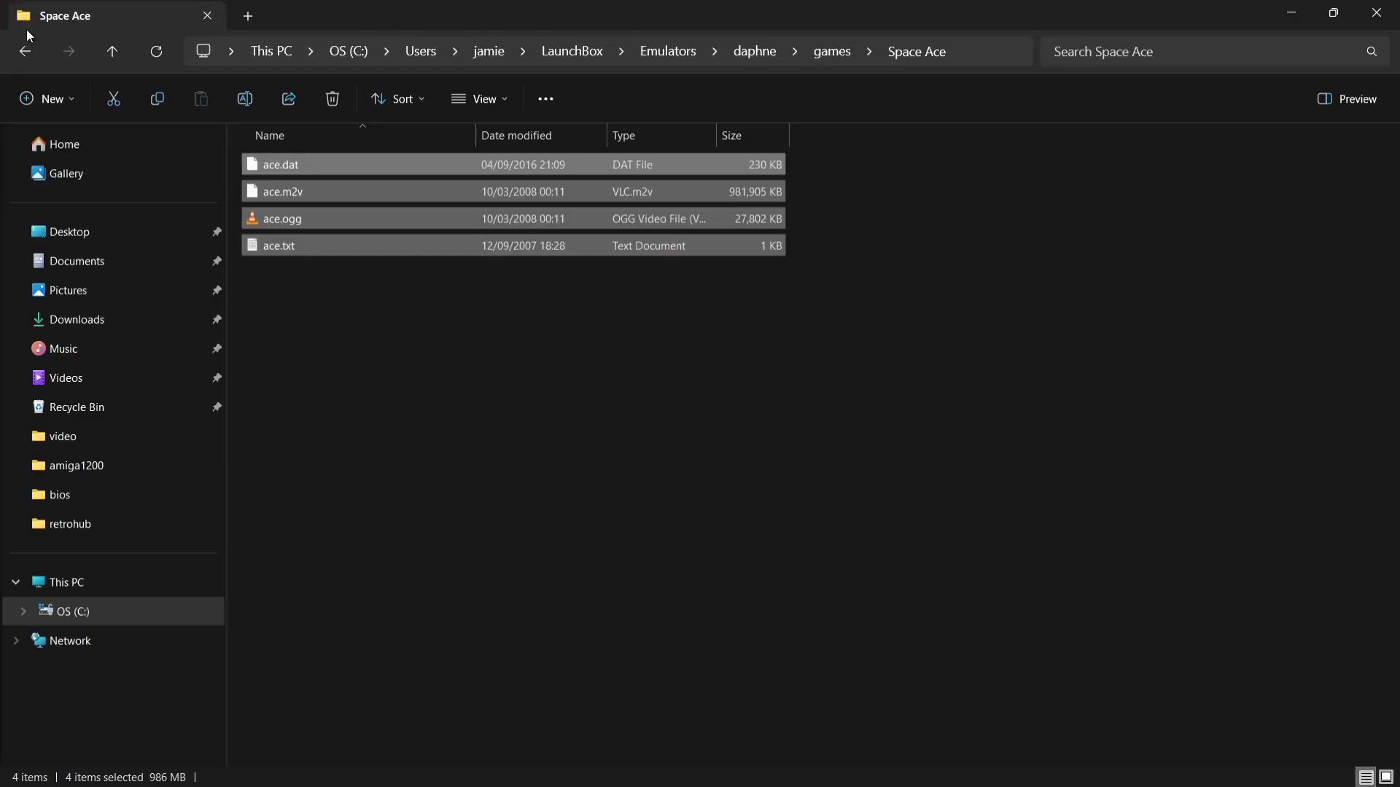
click(24, 52)
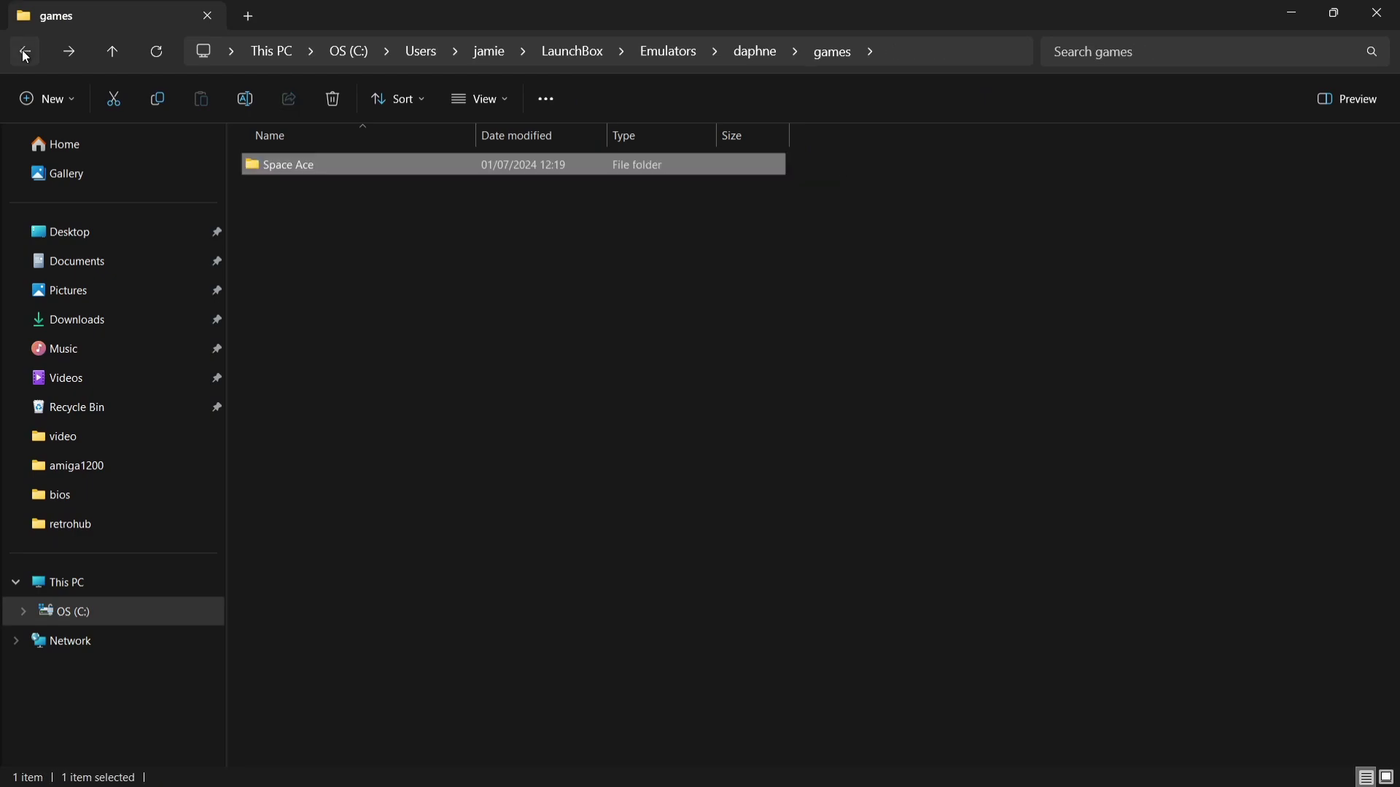
click(25, 52)
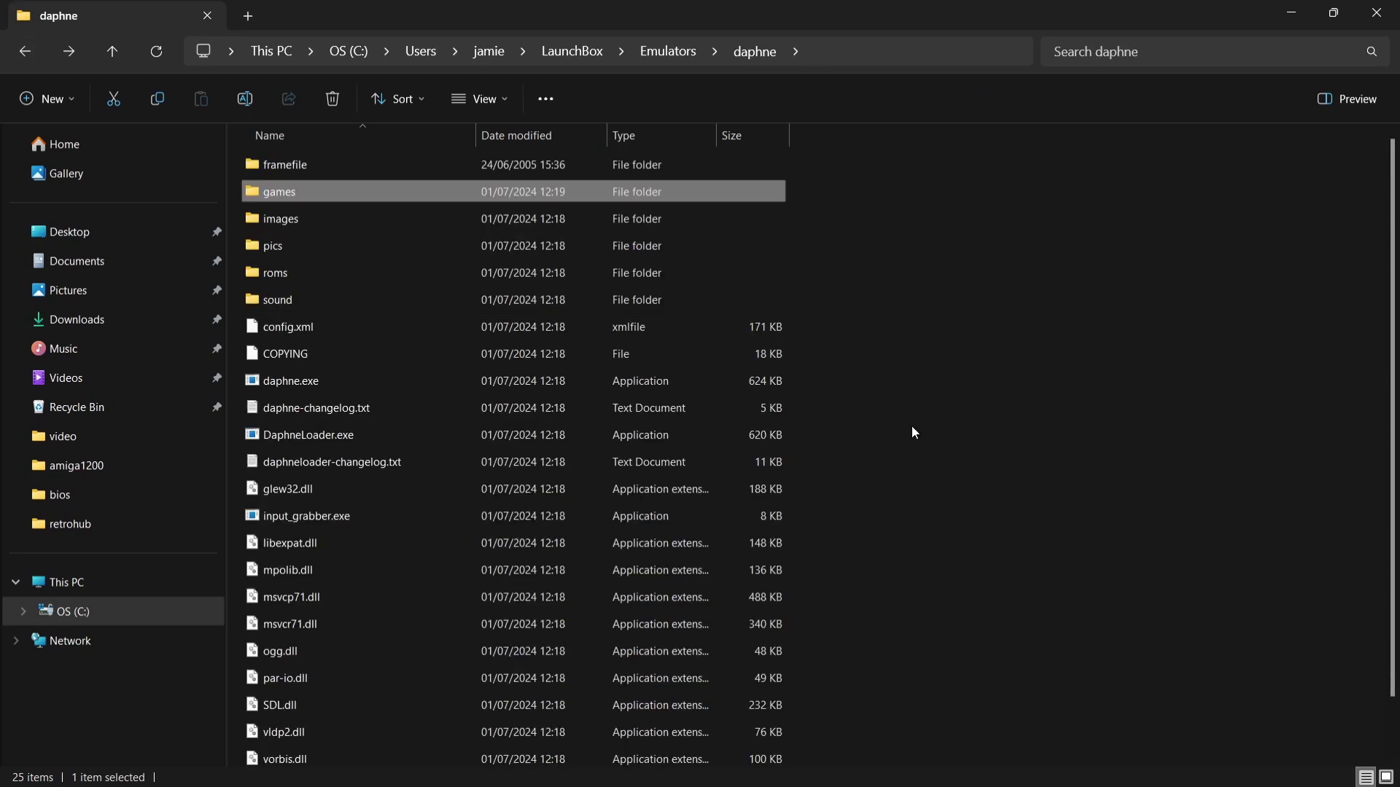
- Start DaphneLoader.exe, accept its update, and bring up the Space Ace configuration
double_click(392, 441)
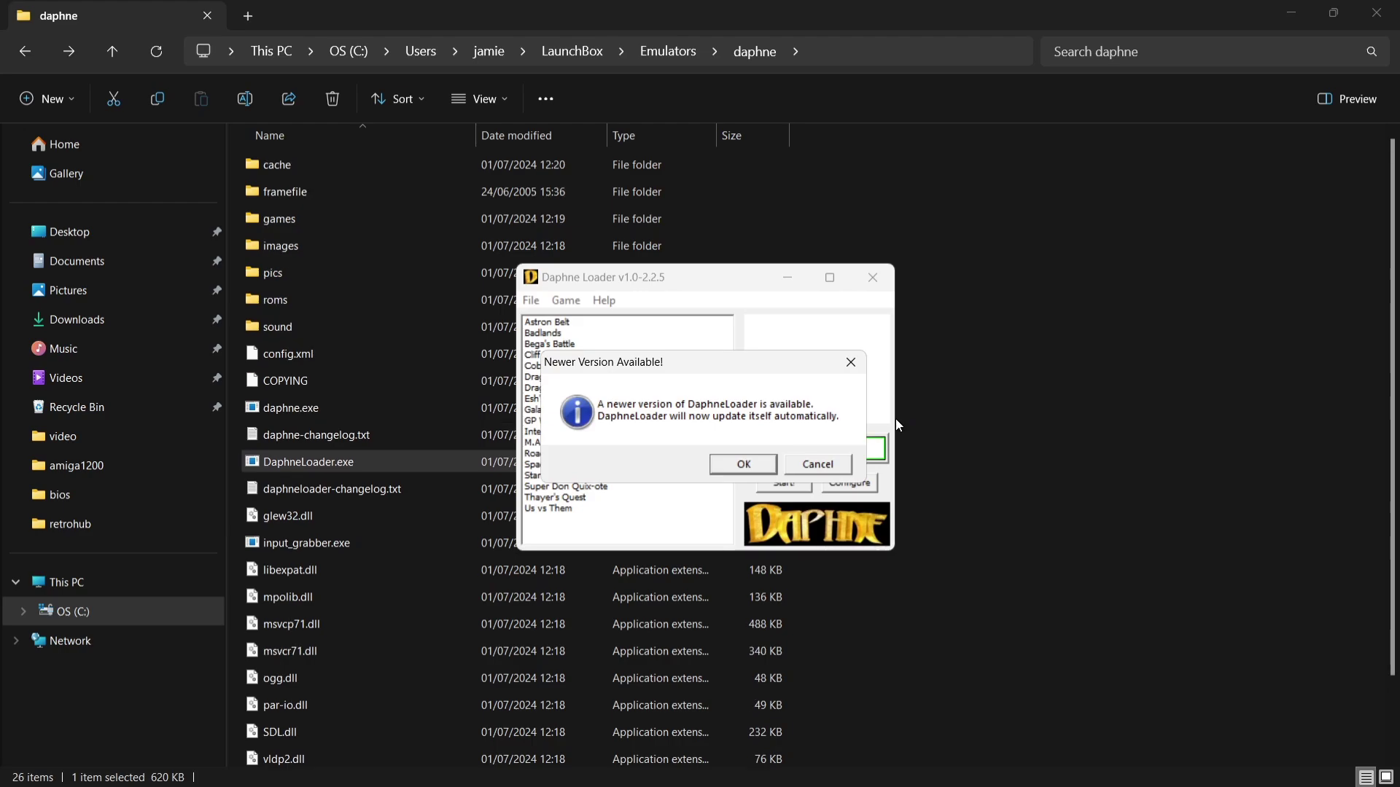
click(748, 466)
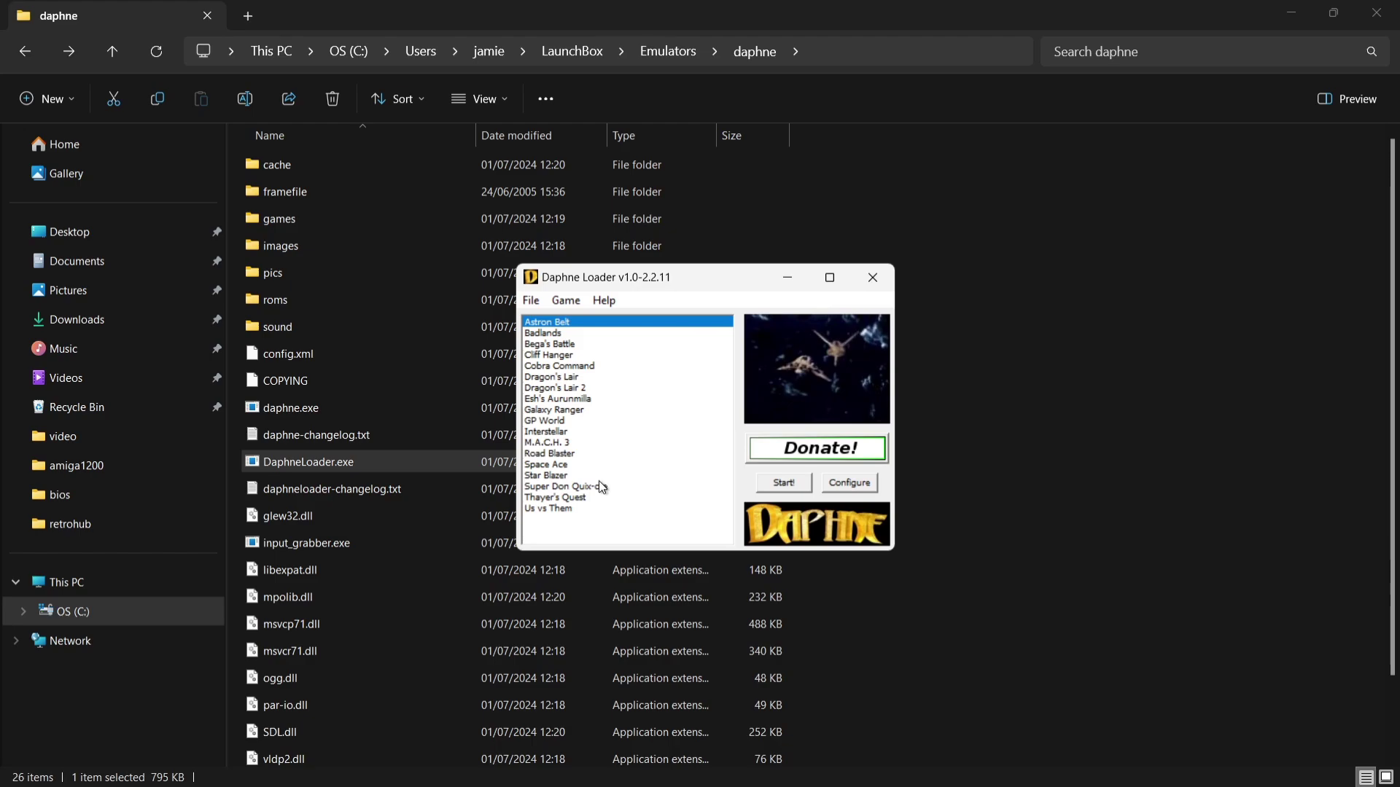
click(546, 465)
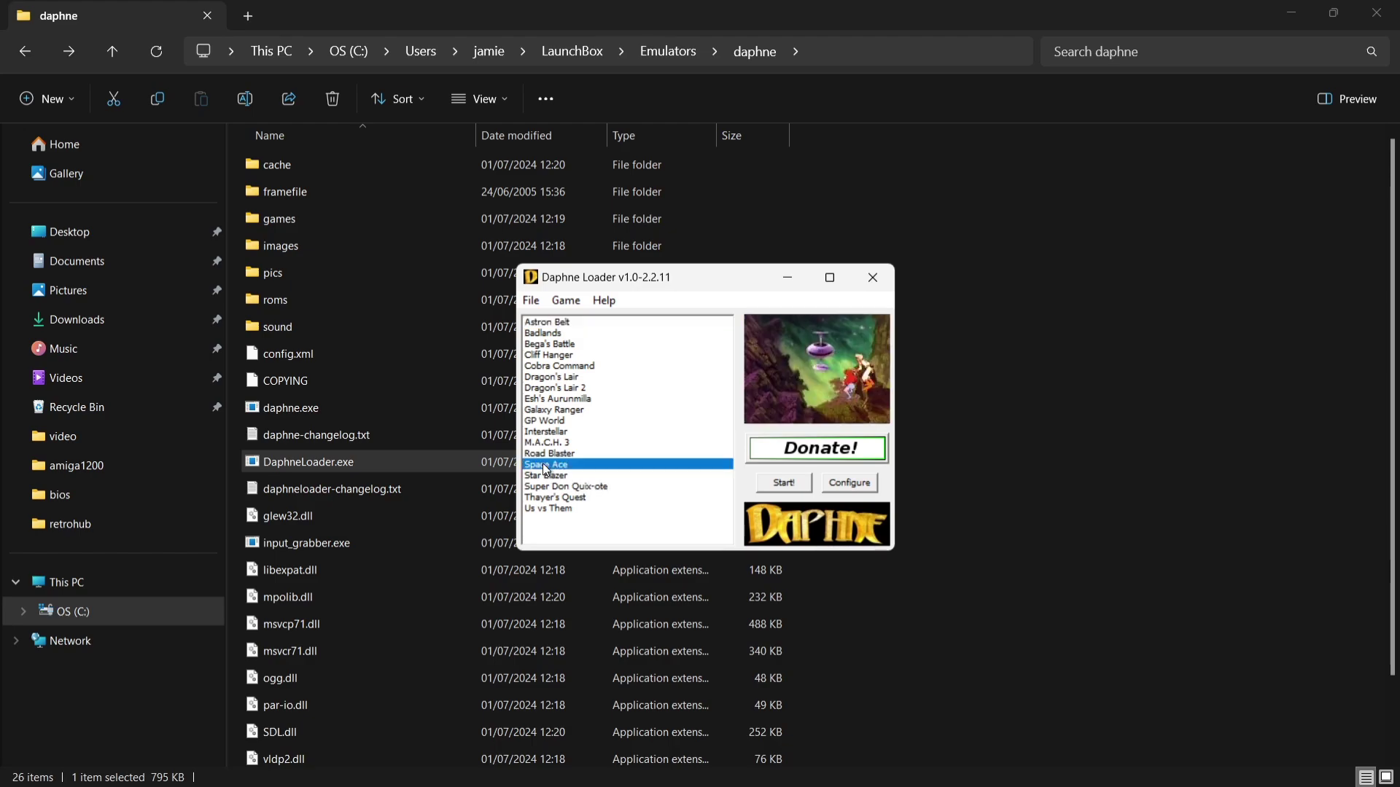
click(871, 483)
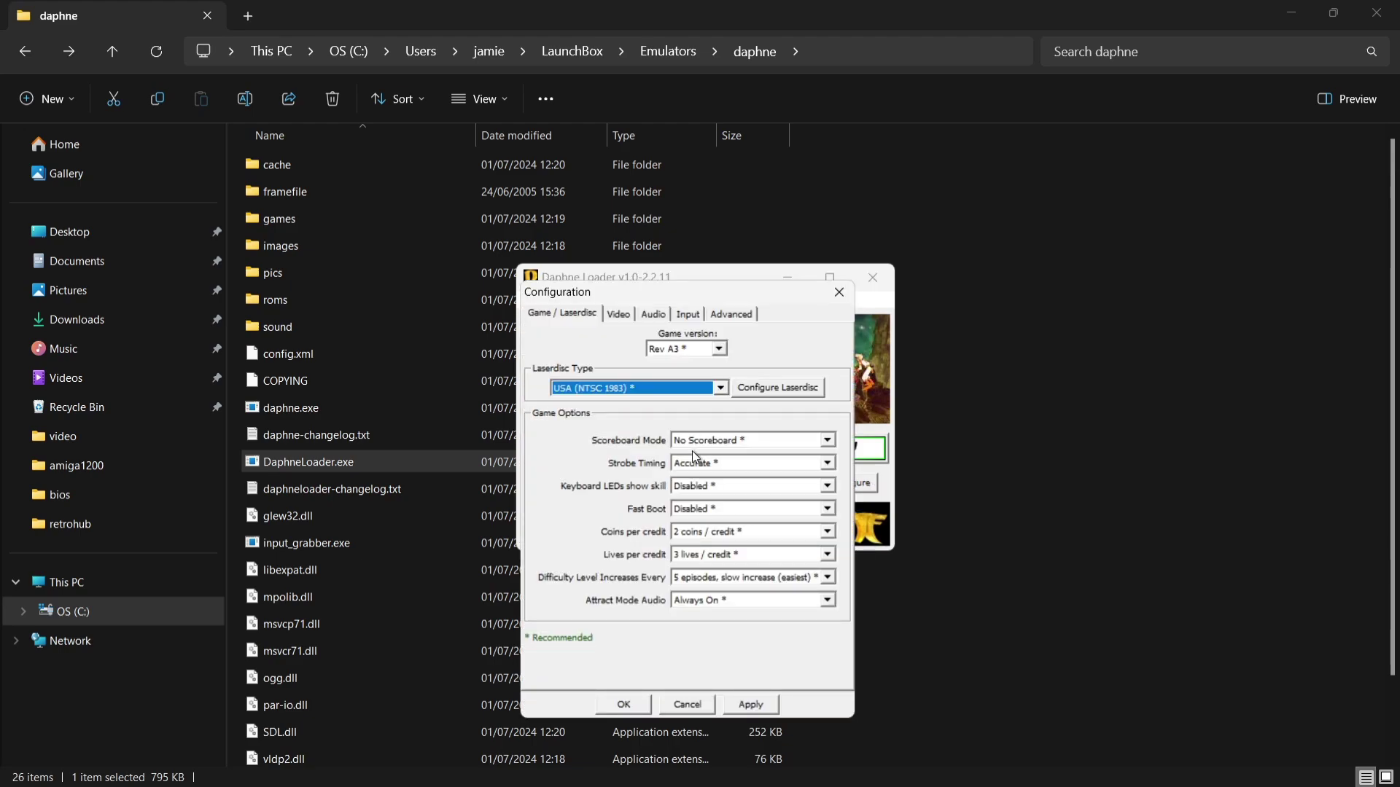
- Set lives per credit to Unlimited lives and enable Fullscreen at 640x480
click(716, 560)
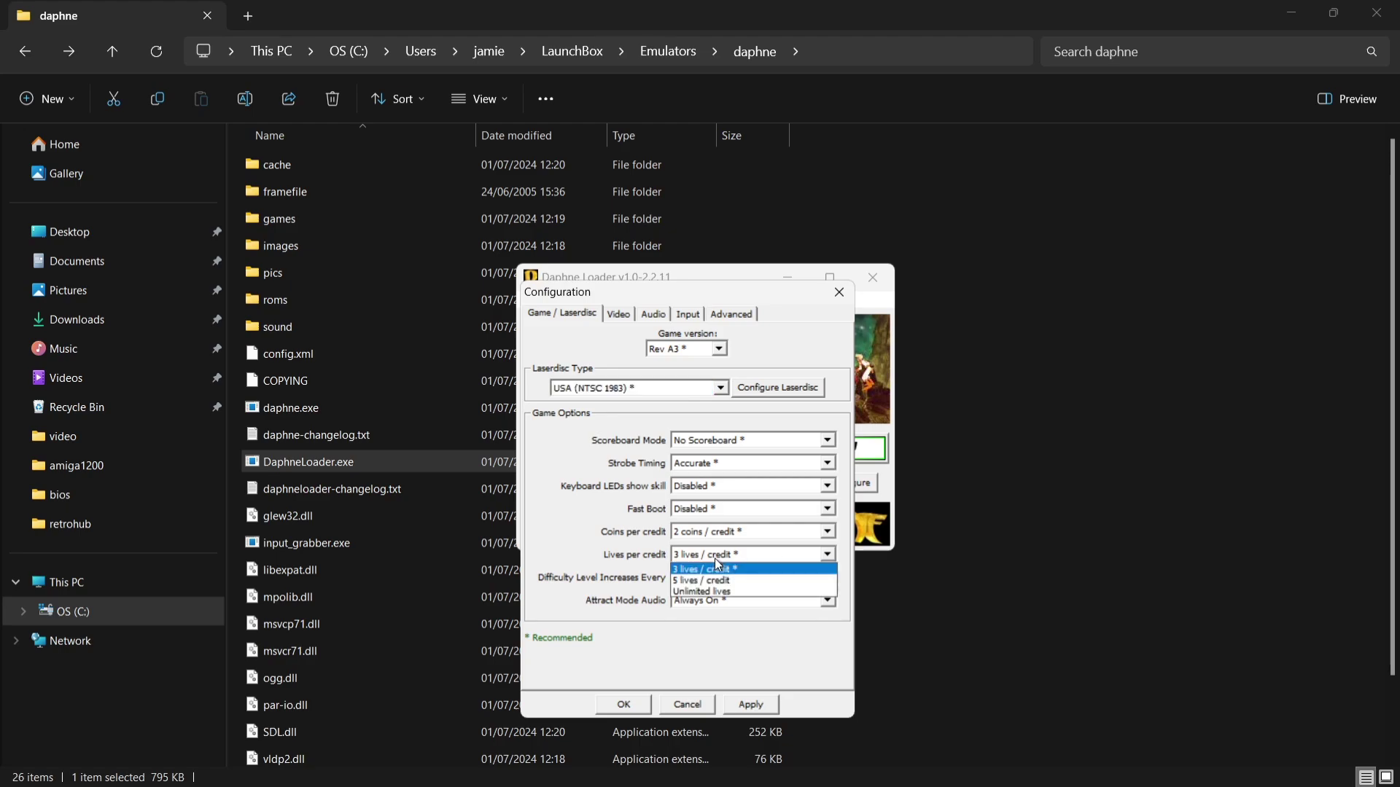
click(719, 593)
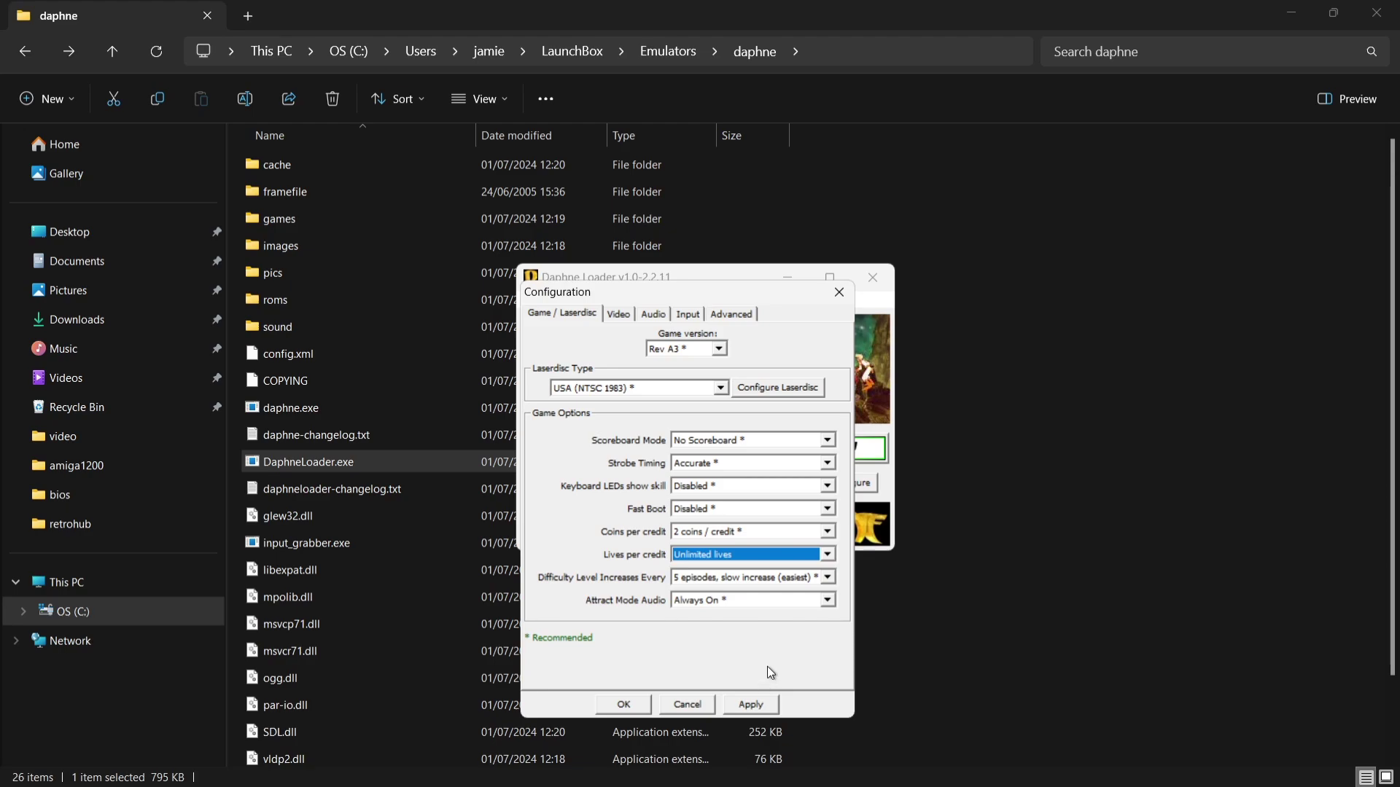
click(619, 315)
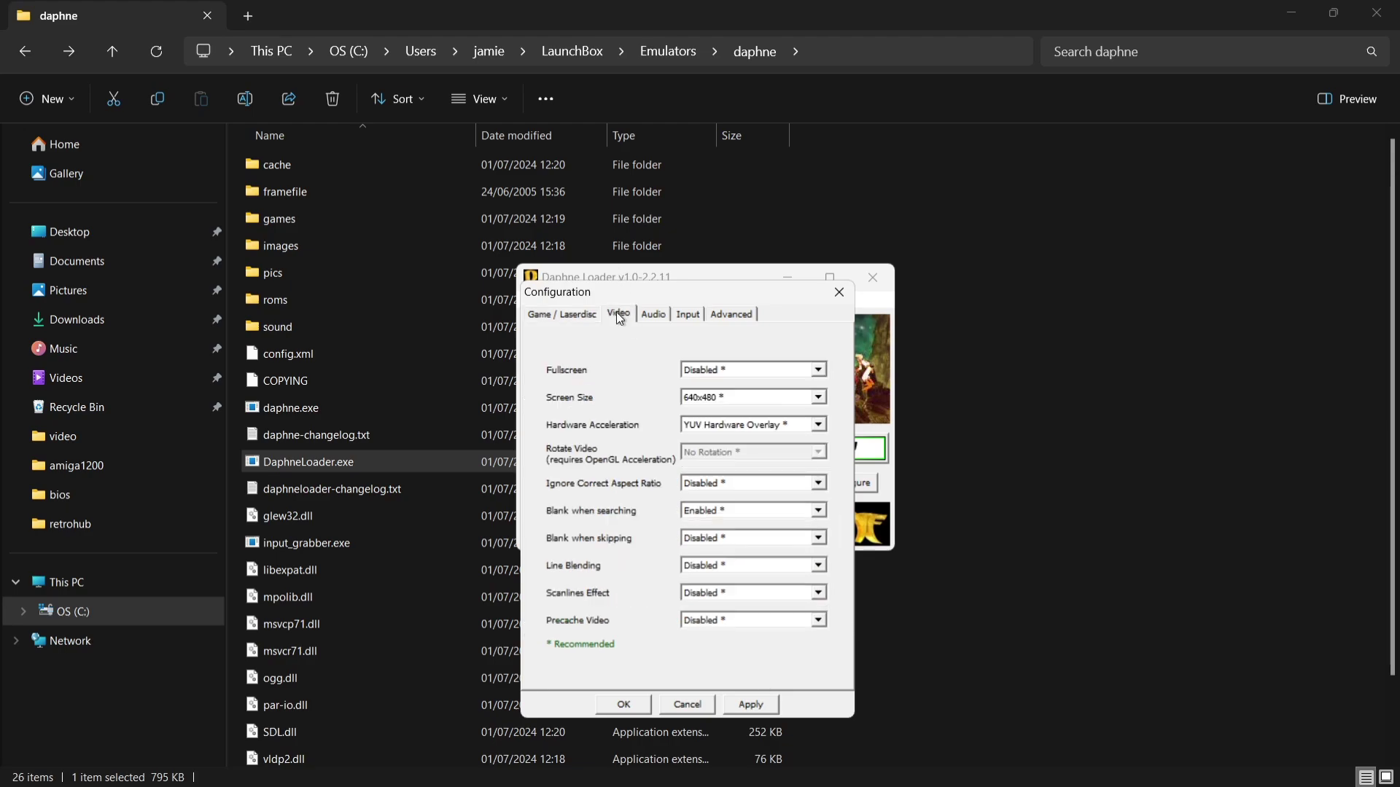
click(780, 369)
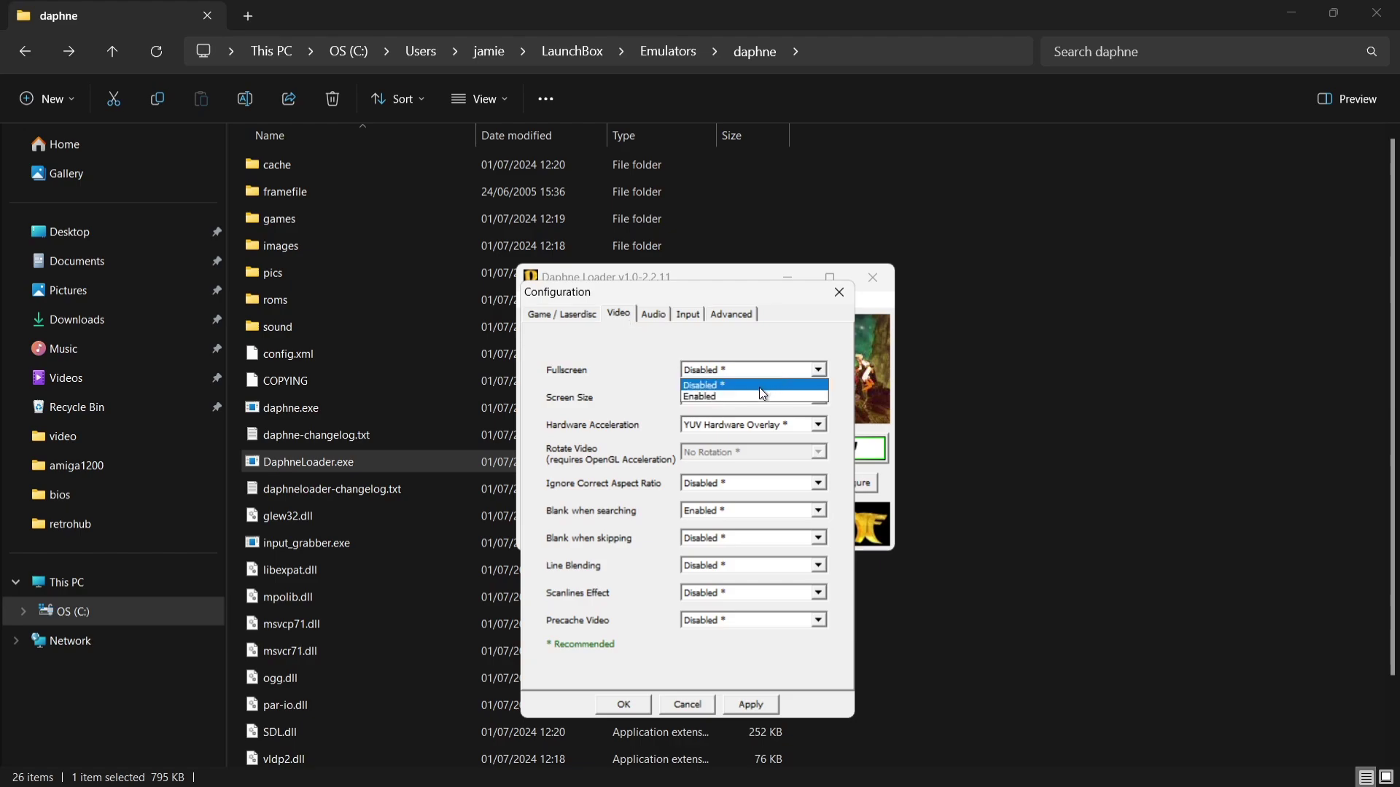
click(758, 395)
click(759, 396)
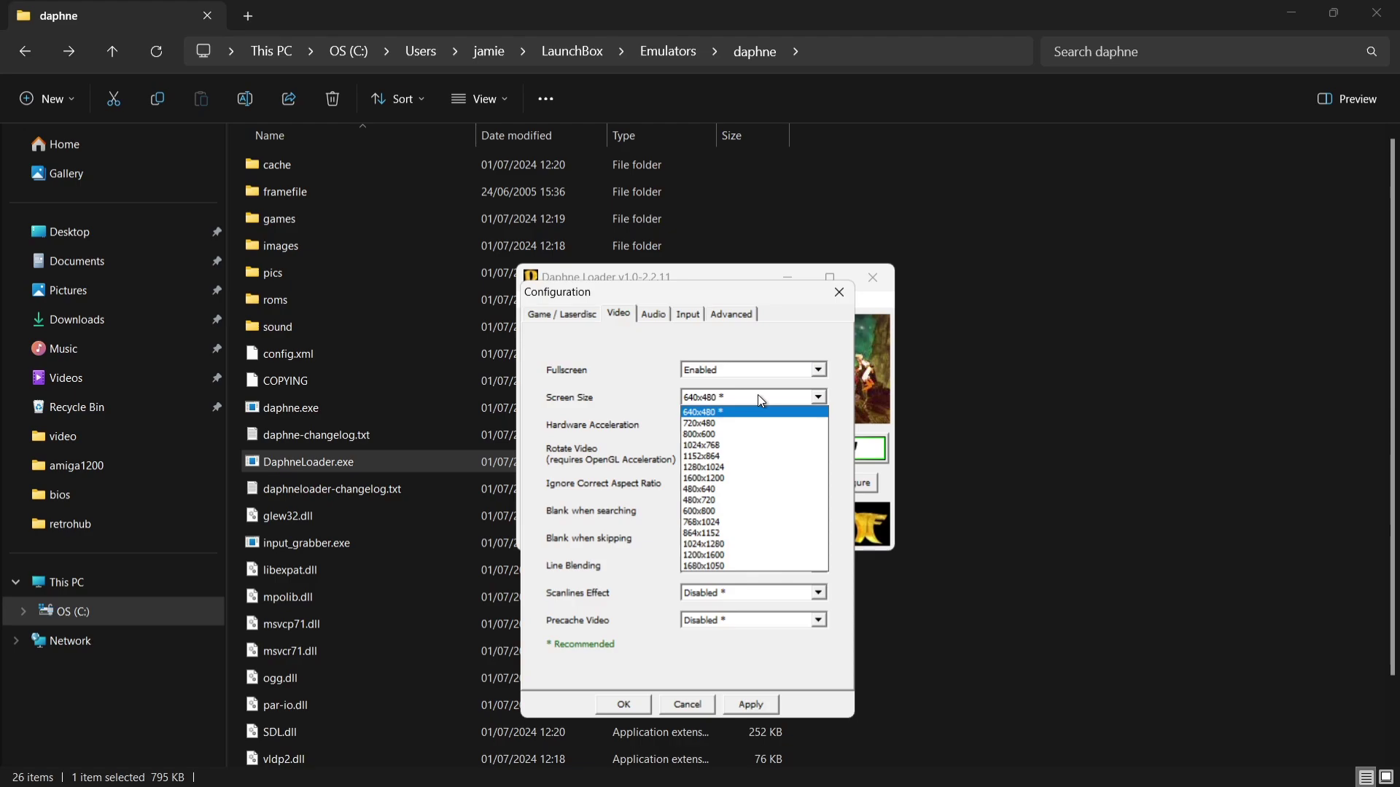
click(758, 395)
- Enable Display command line in the advanced settings, then return to Game / Laserdisc
click(693, 315)
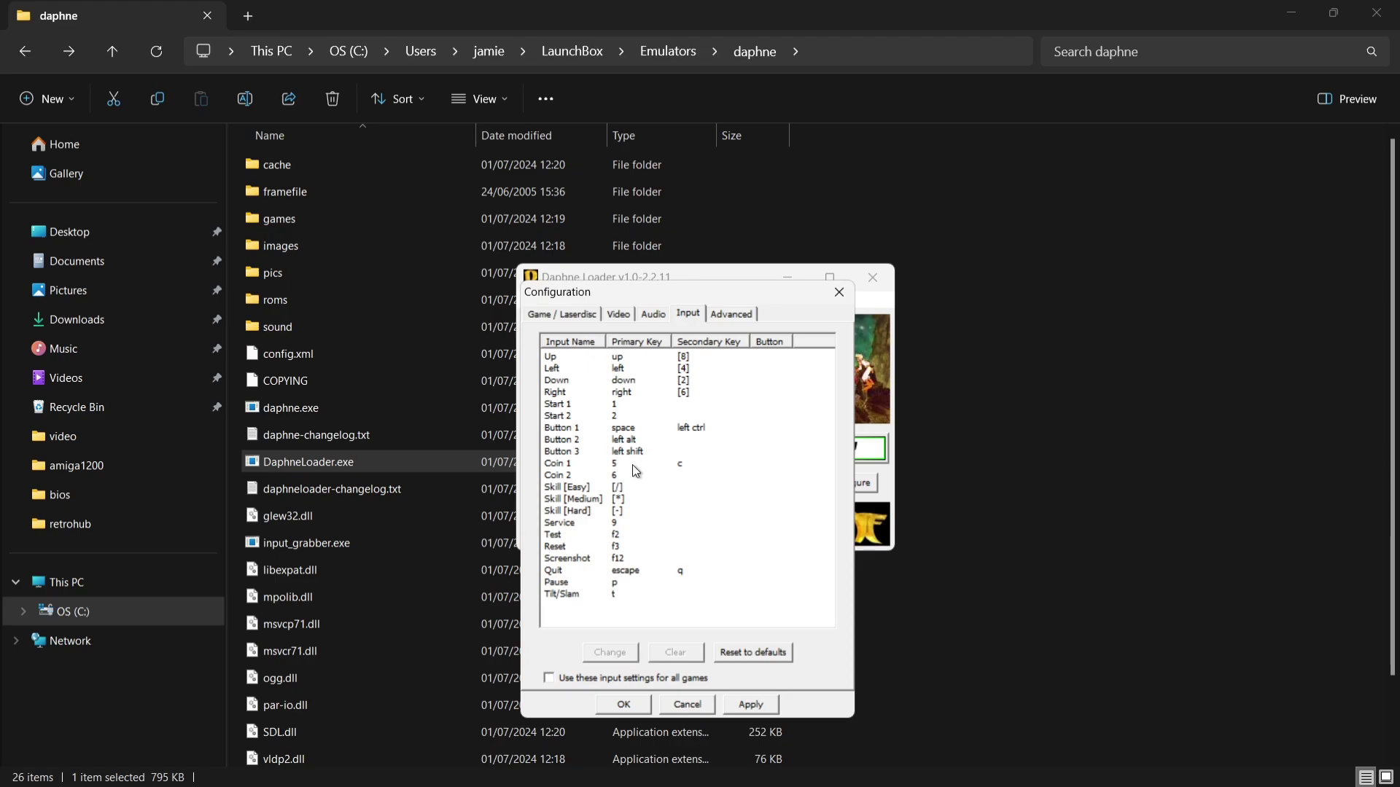
click(730, 314)
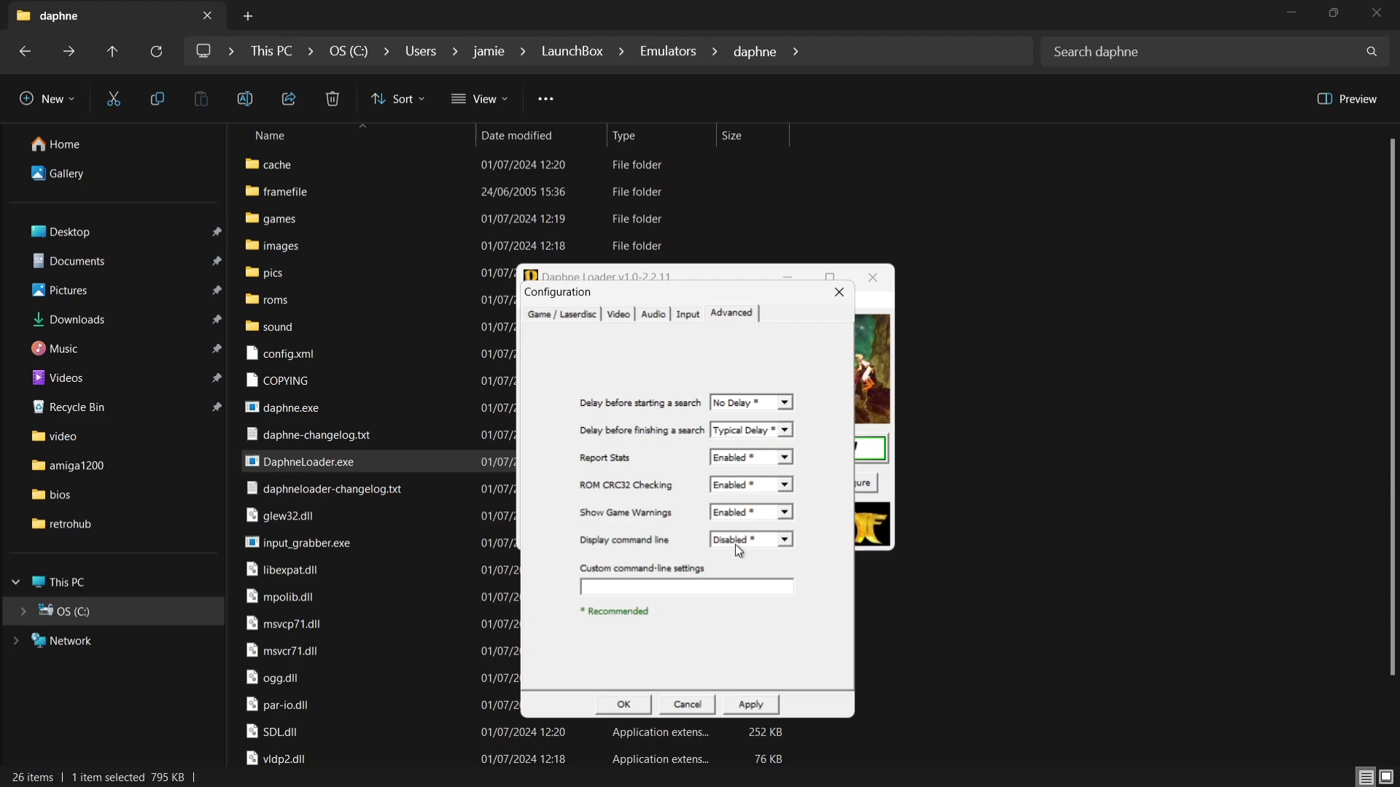
click(761, 548)
click(761, 565)
click(564, 318)
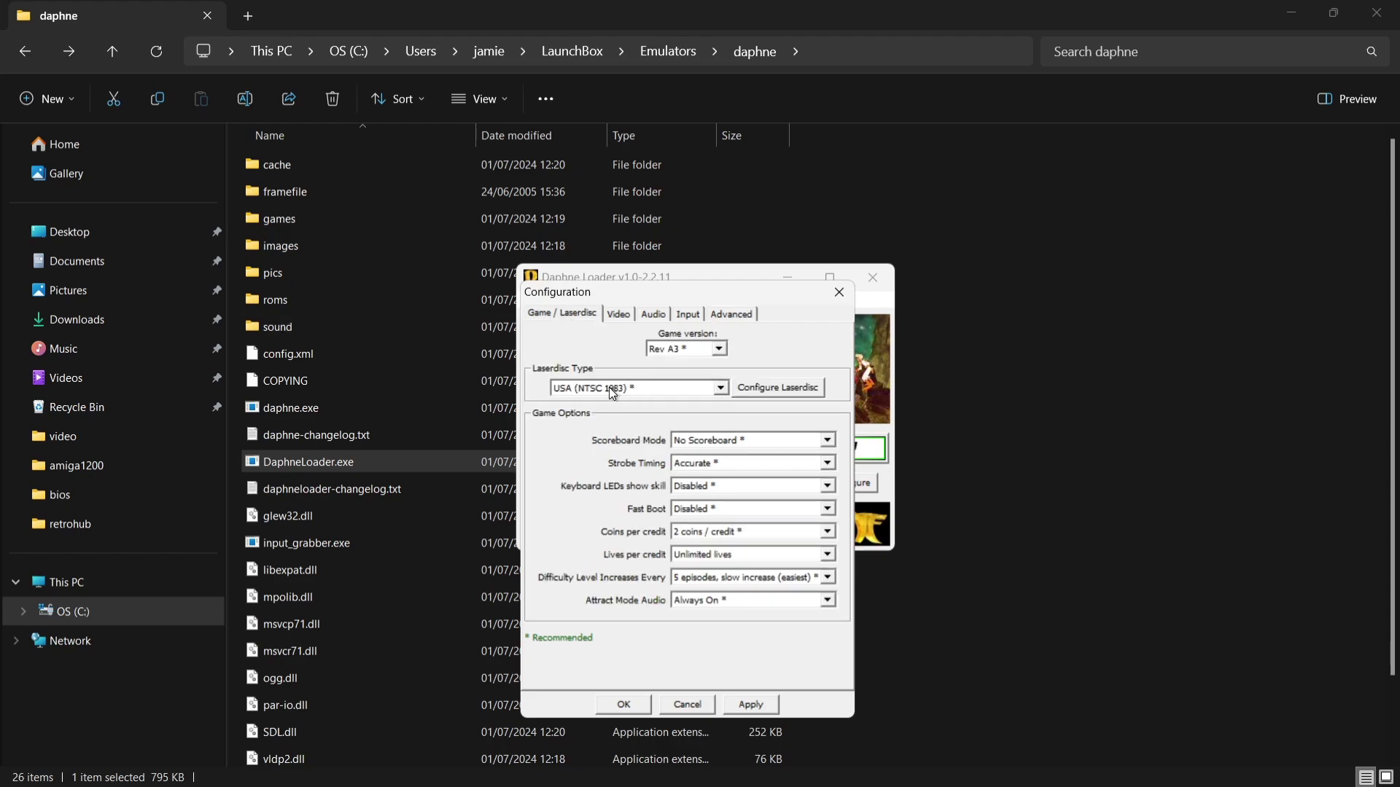
- Configure the laserdisc to use manually installed video/audio files, dismissing the warning
click(801, 390)
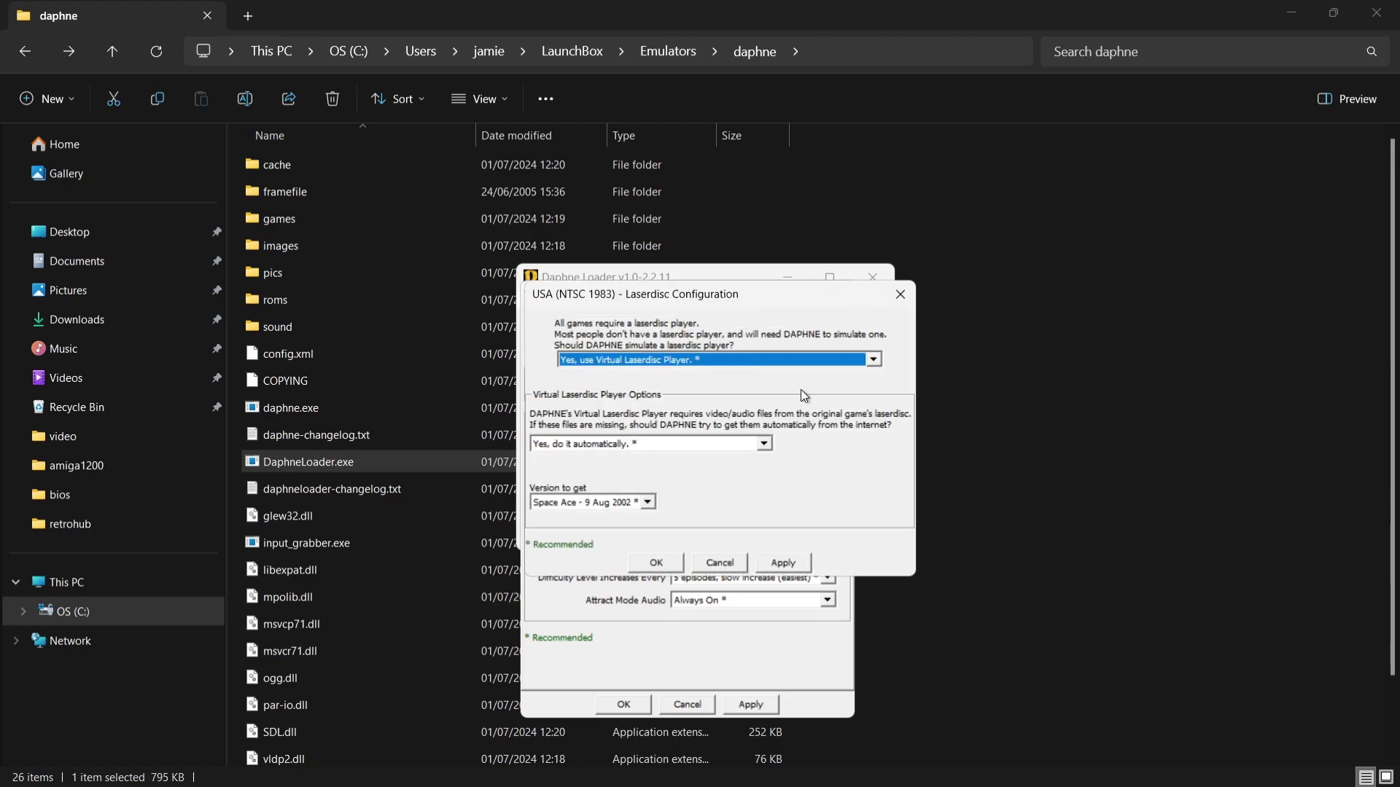
click(731, 446)
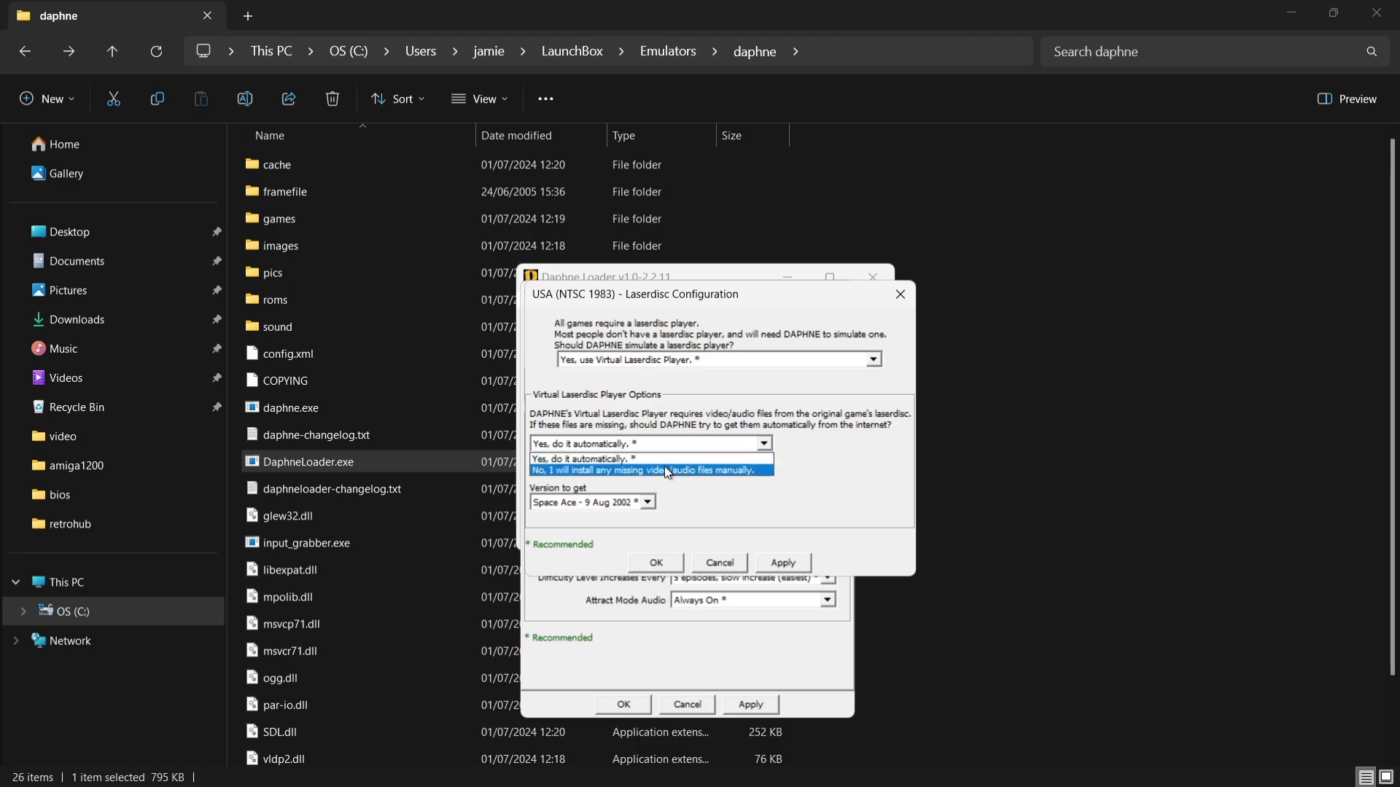
click(753, 471)
click(859, 482)
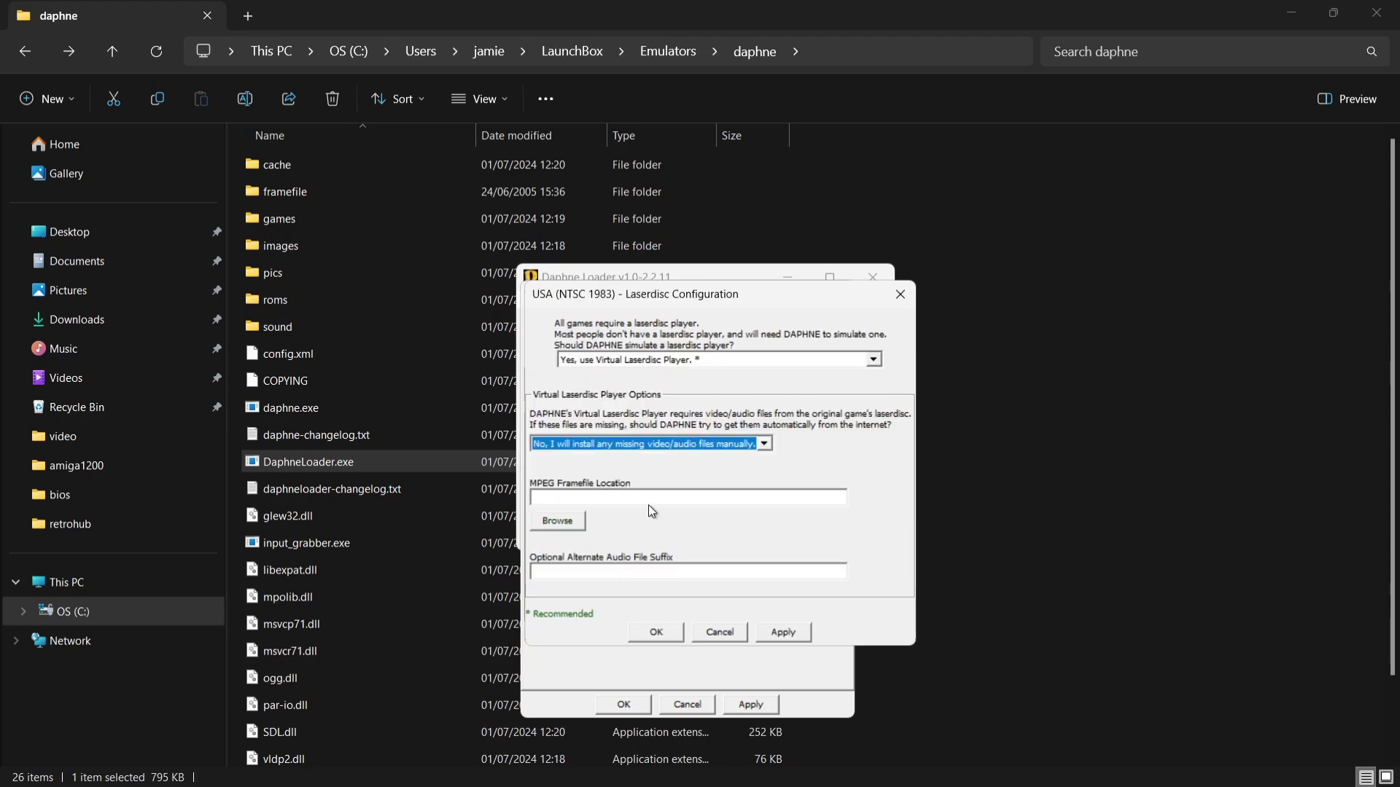
- Set the MPEG framefile to ace.txt and apply the laserdisc settings
click(565, 525)
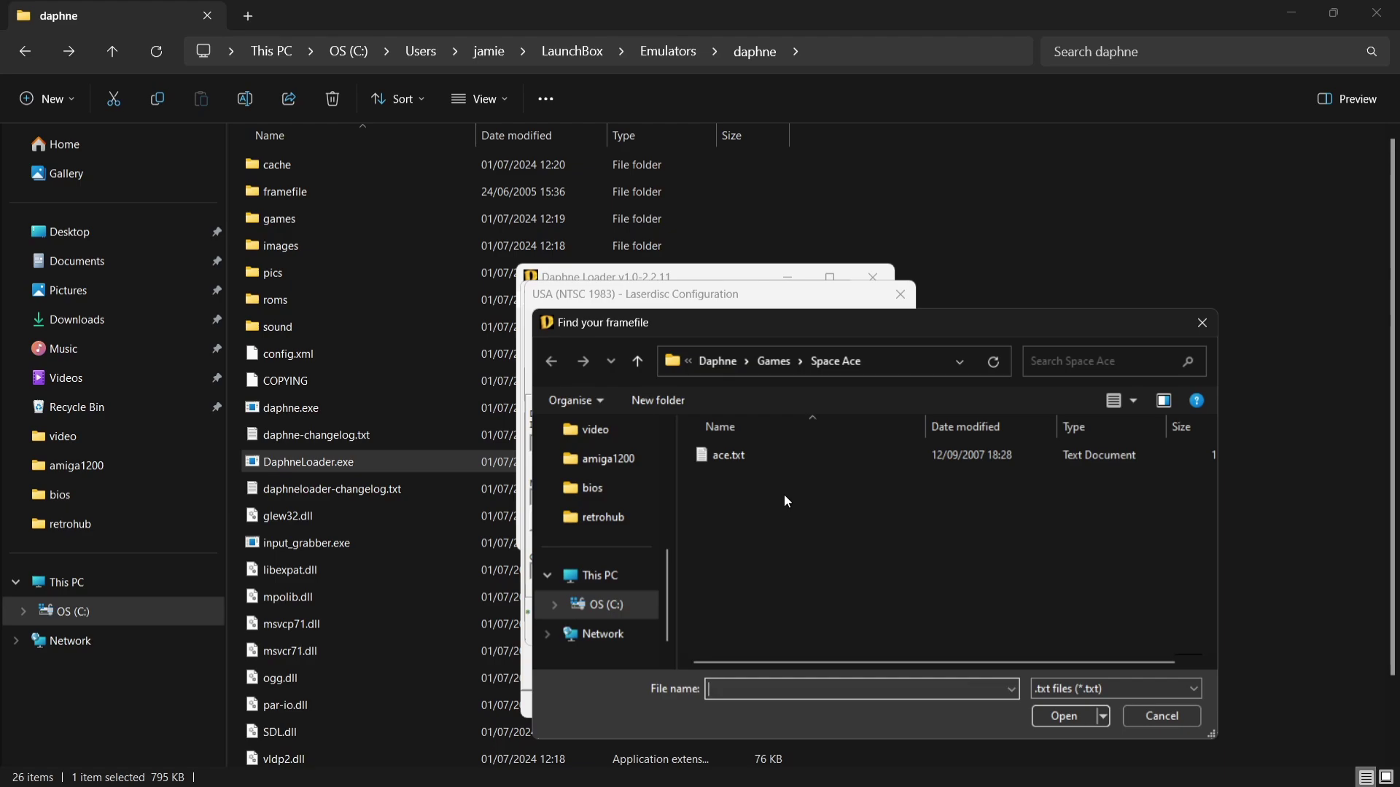
double_click(754, 455)
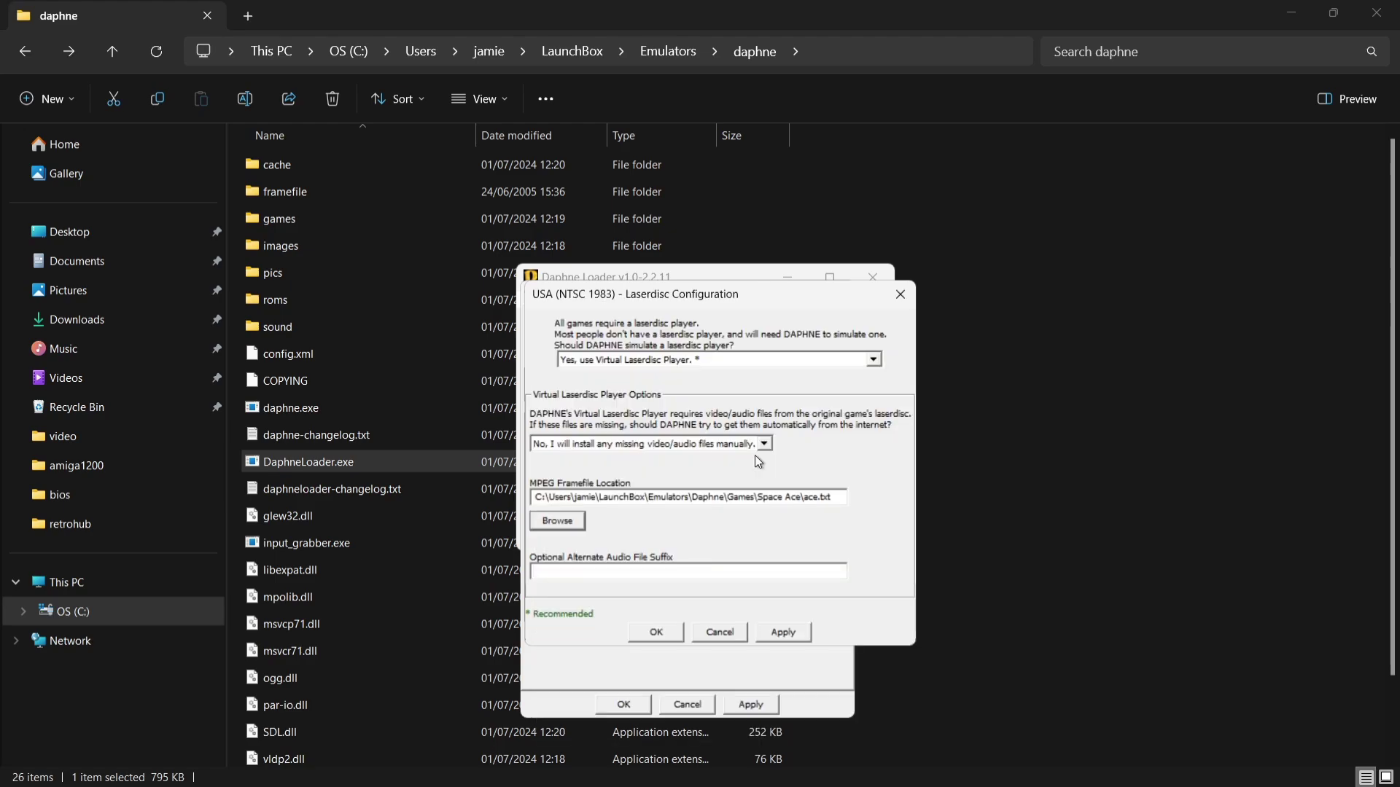
click(780, 634)
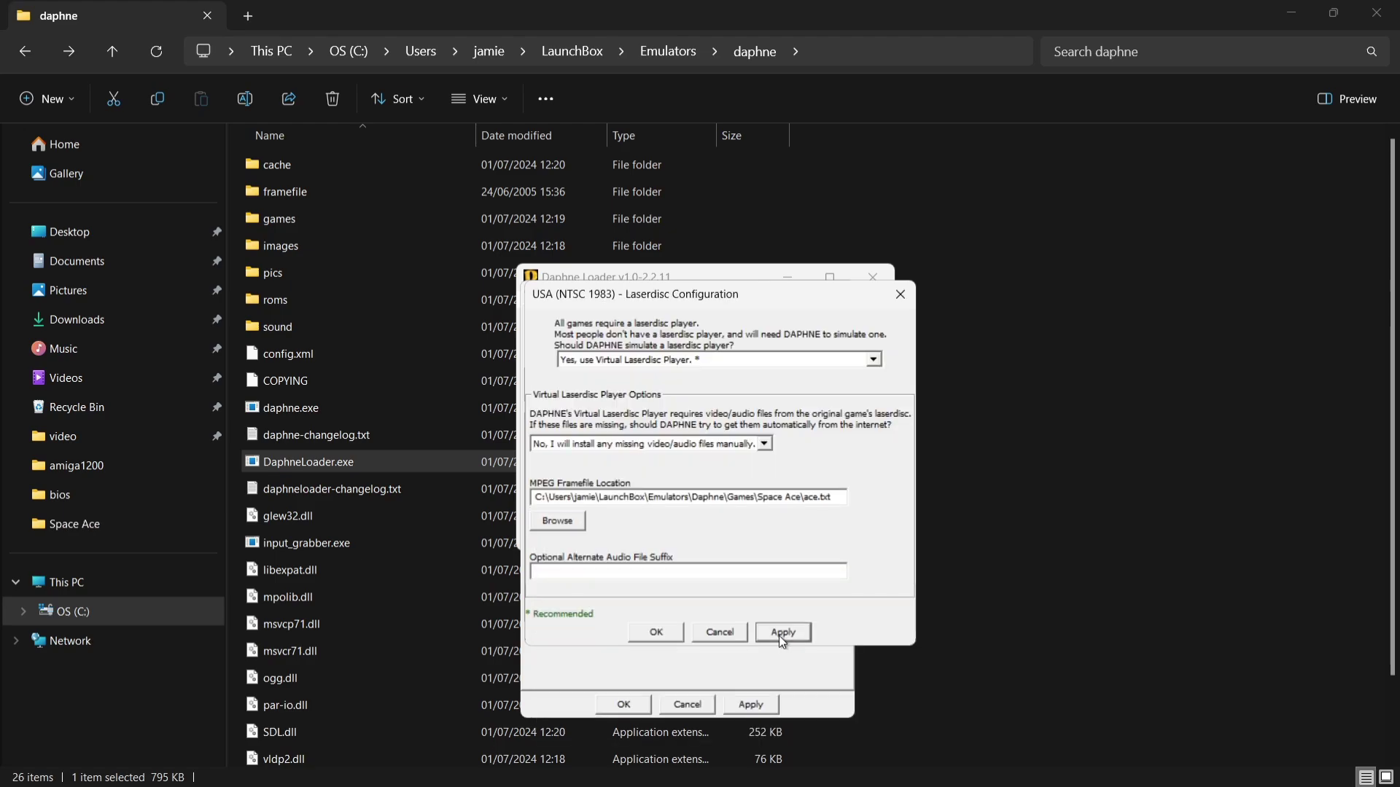
click(654, 633)
key(Return)
click(786, 484)
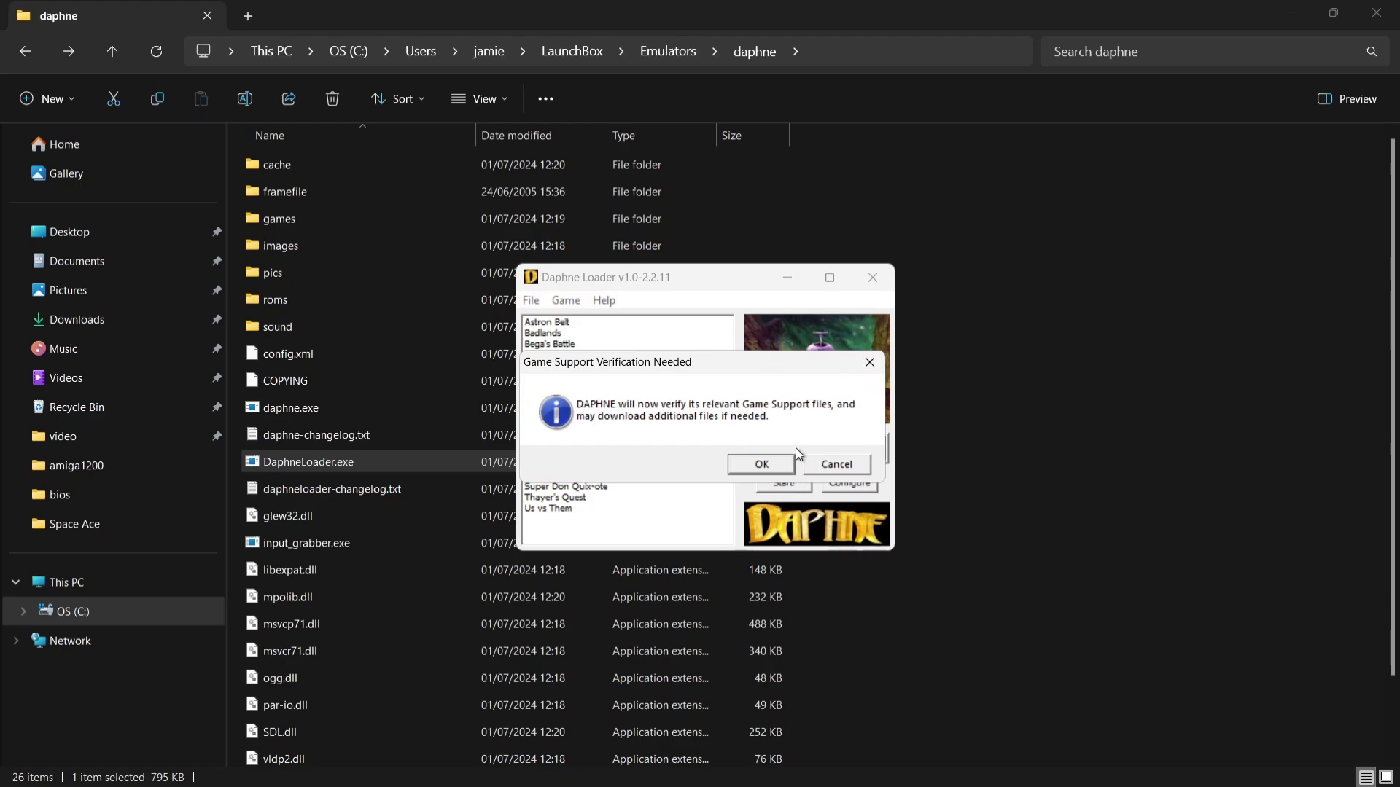
- Let Daphne verify support files and update, start Space Ace, and copy its command line
click(762, 464)
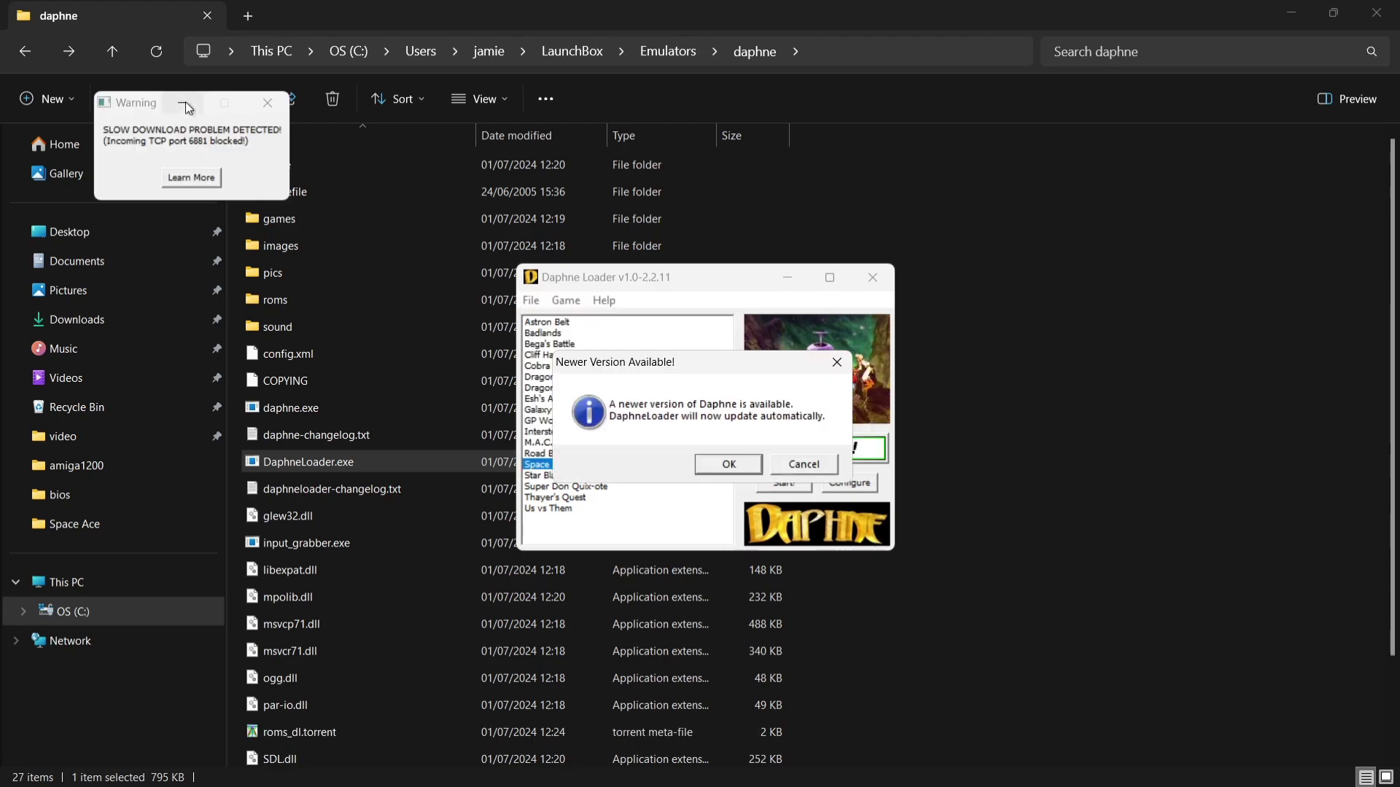
click(185, 102)
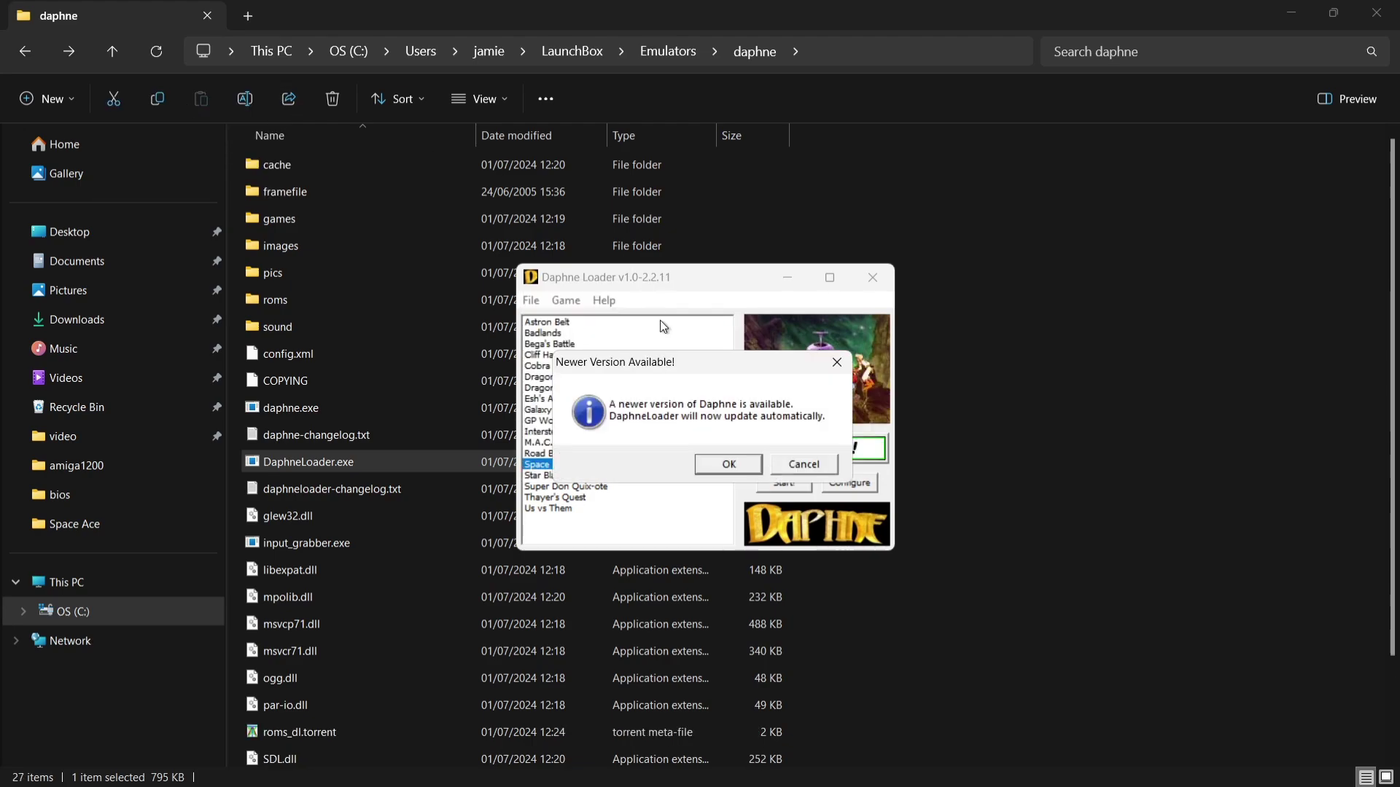
click(737, 467)
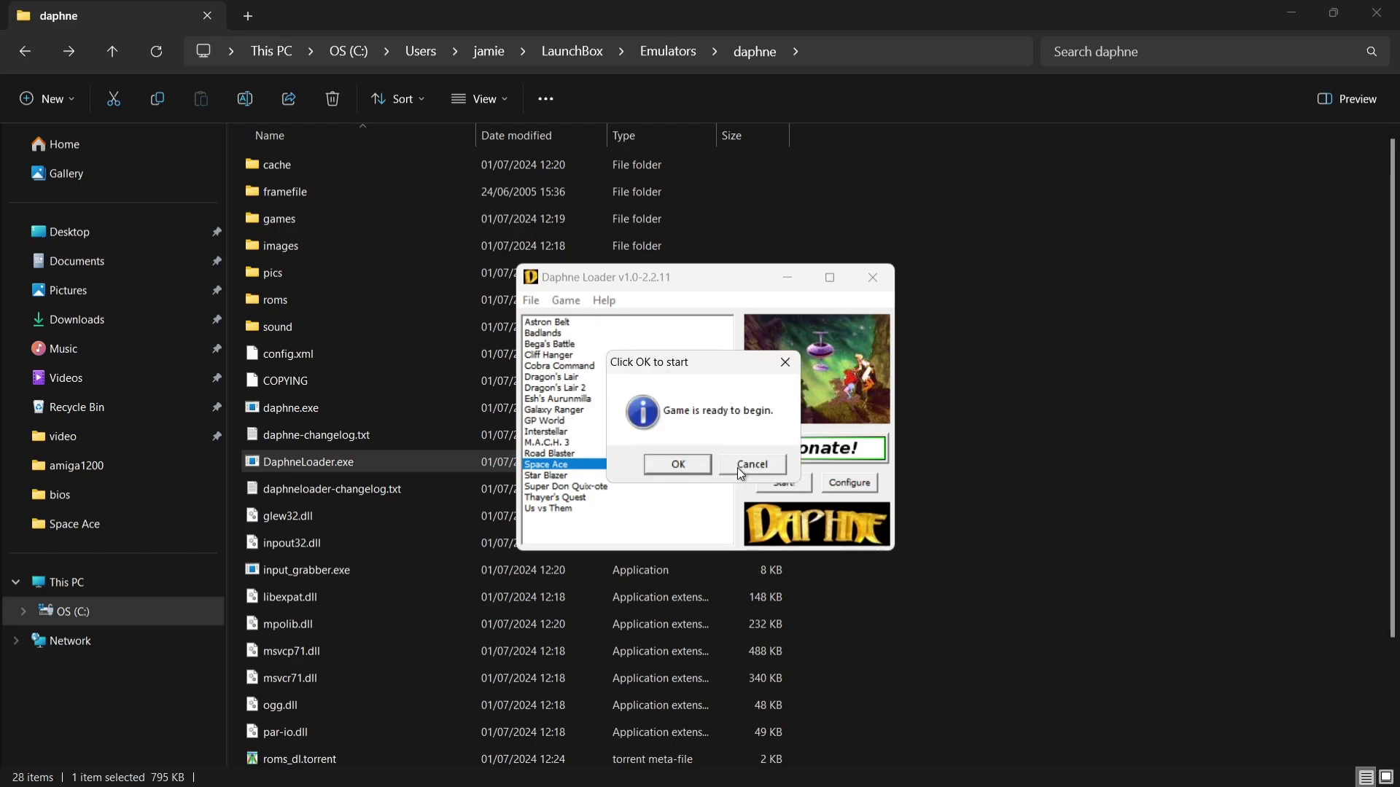
click(676, 465)
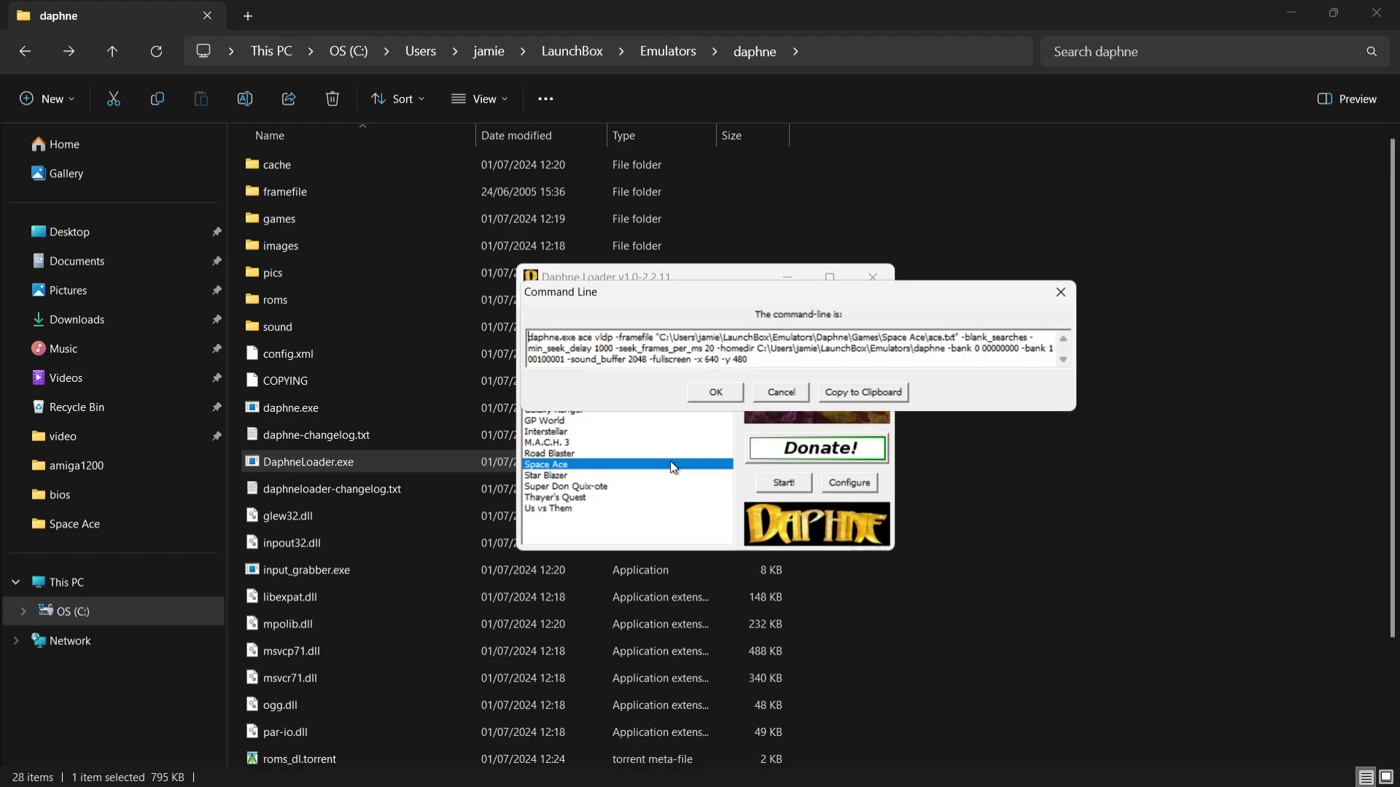
click(886, 395)
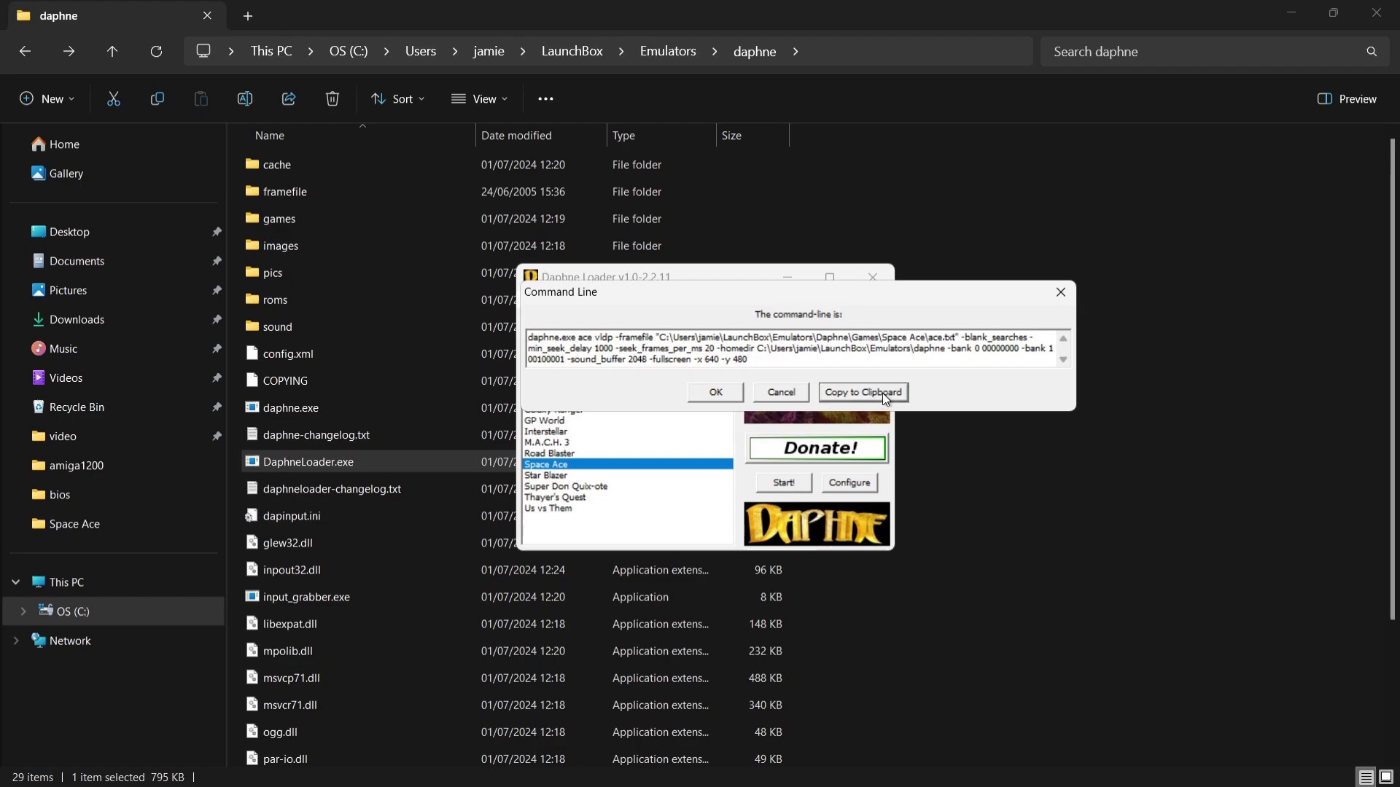
- Close the Command Line window, then exit Daphne Loader
click(717, 393)
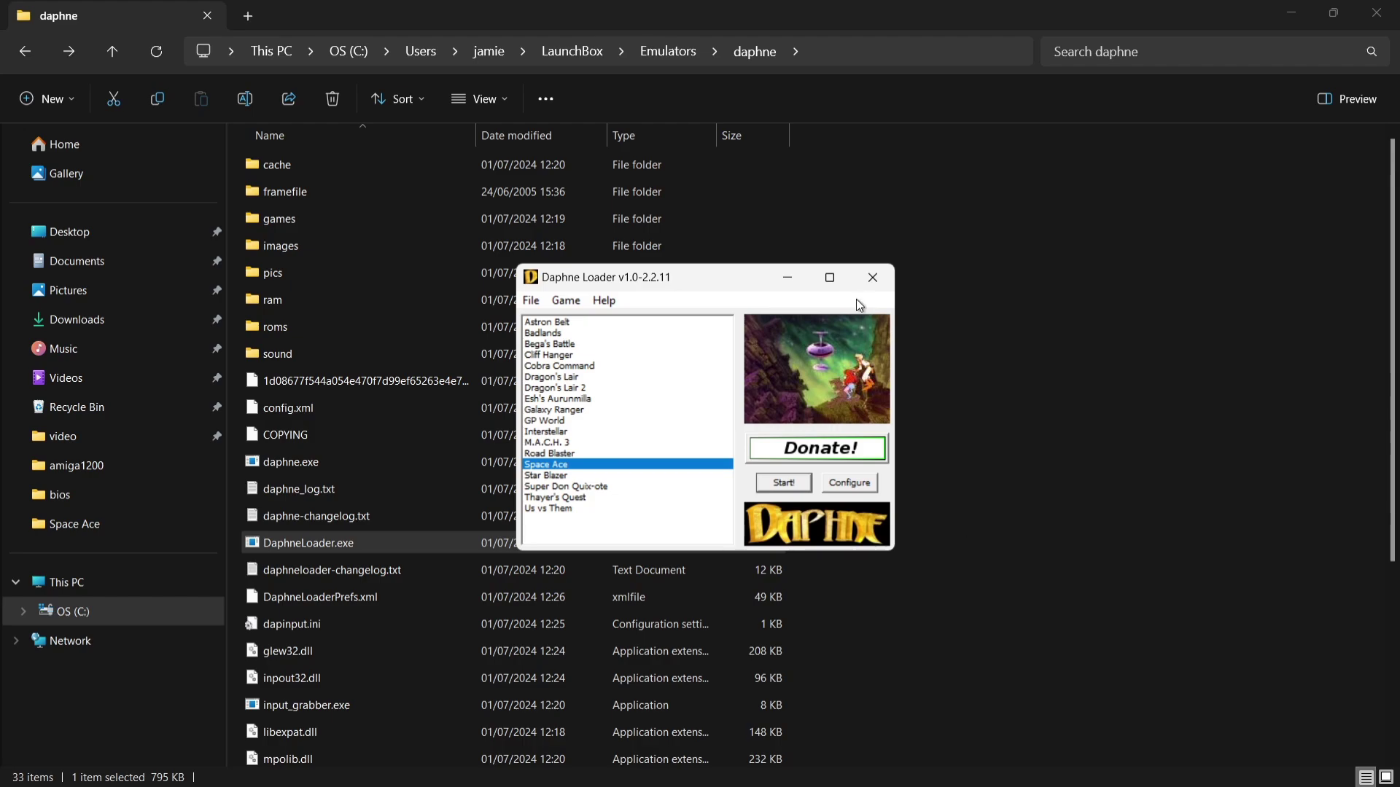
click(872, 277)
- Create a new text document renamed Space.bat and open it in Notepad for editing
right_click(902, 449)
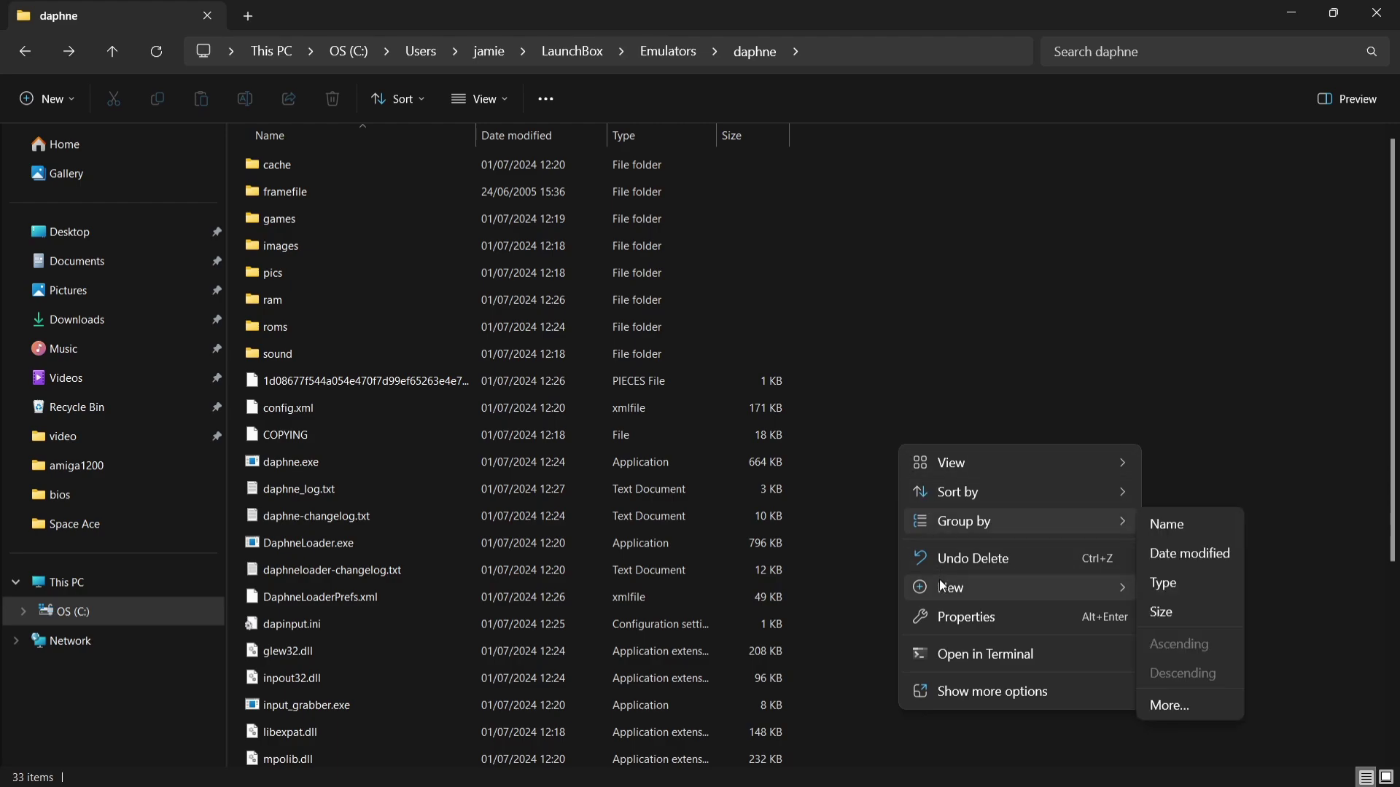
mouse_move(942, 585)
click(1210, 678)
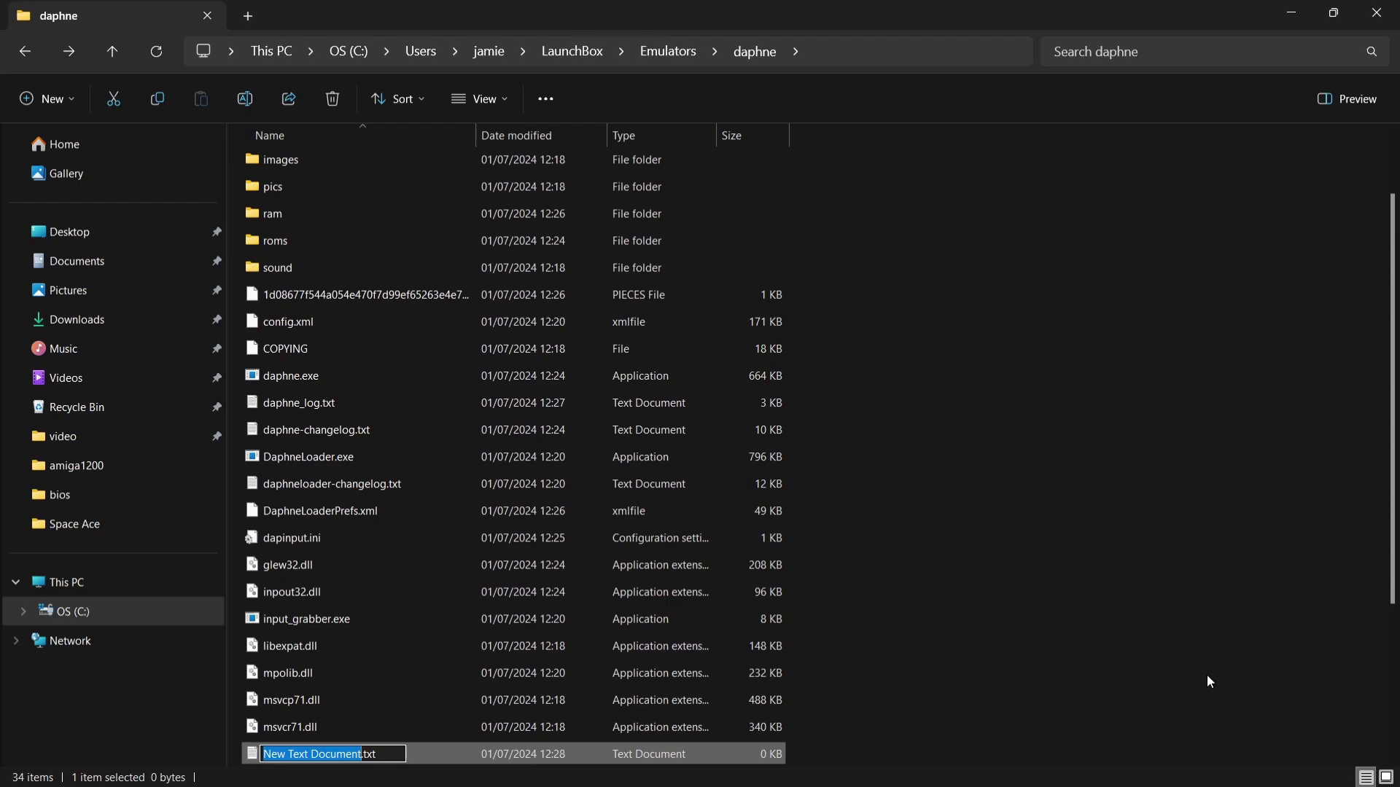
text(Space)
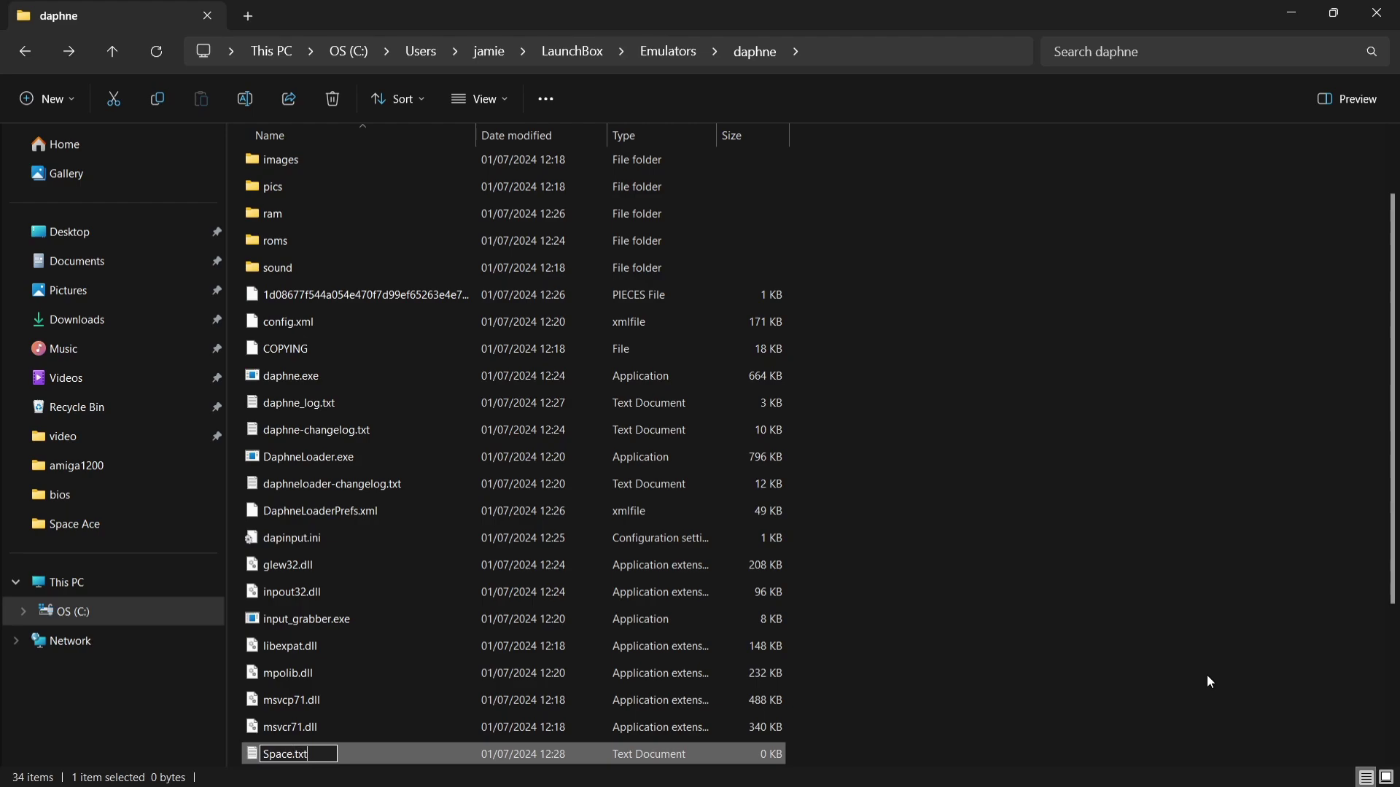
key(BackSpace)
key(BackSpace)
key(BackSpace)
text(bat)
key(Return)
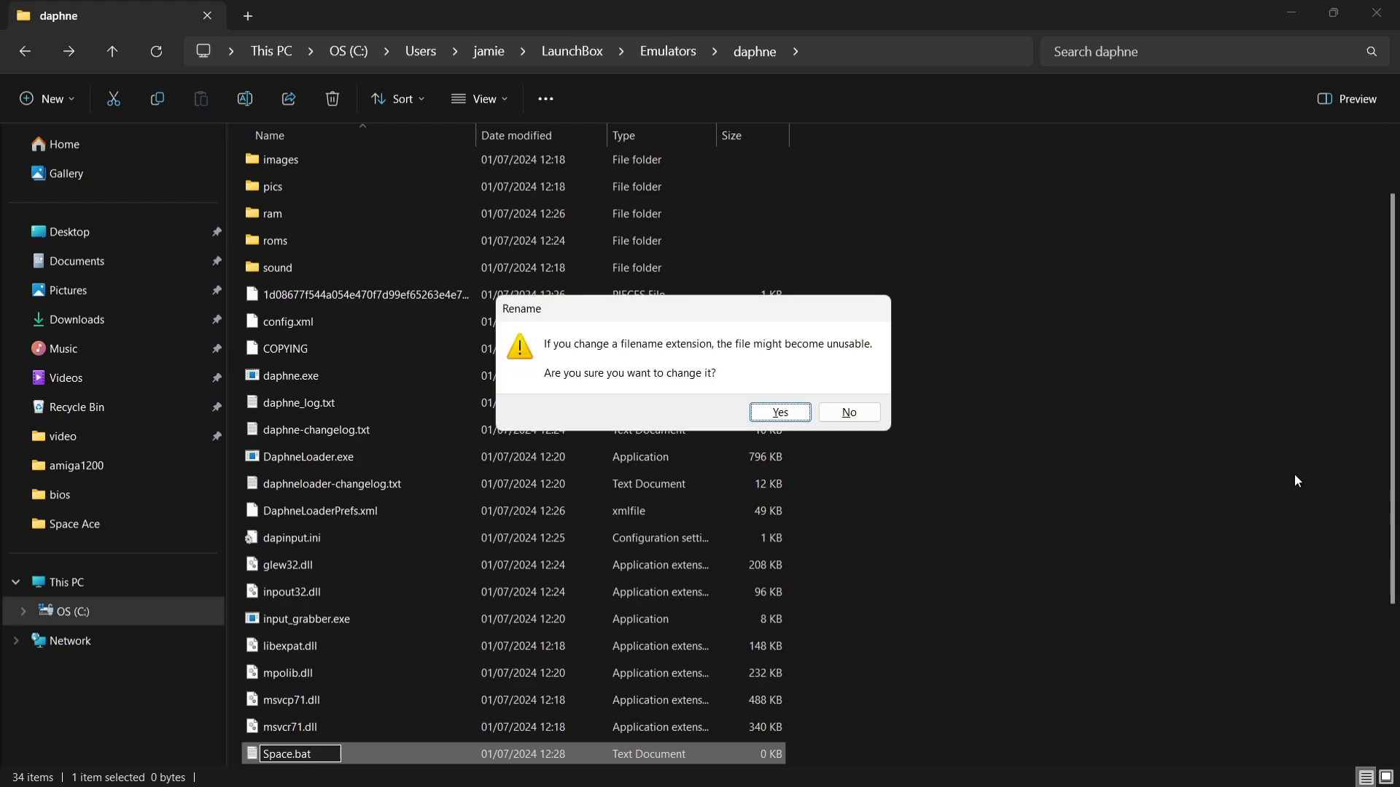
click(781, 412)
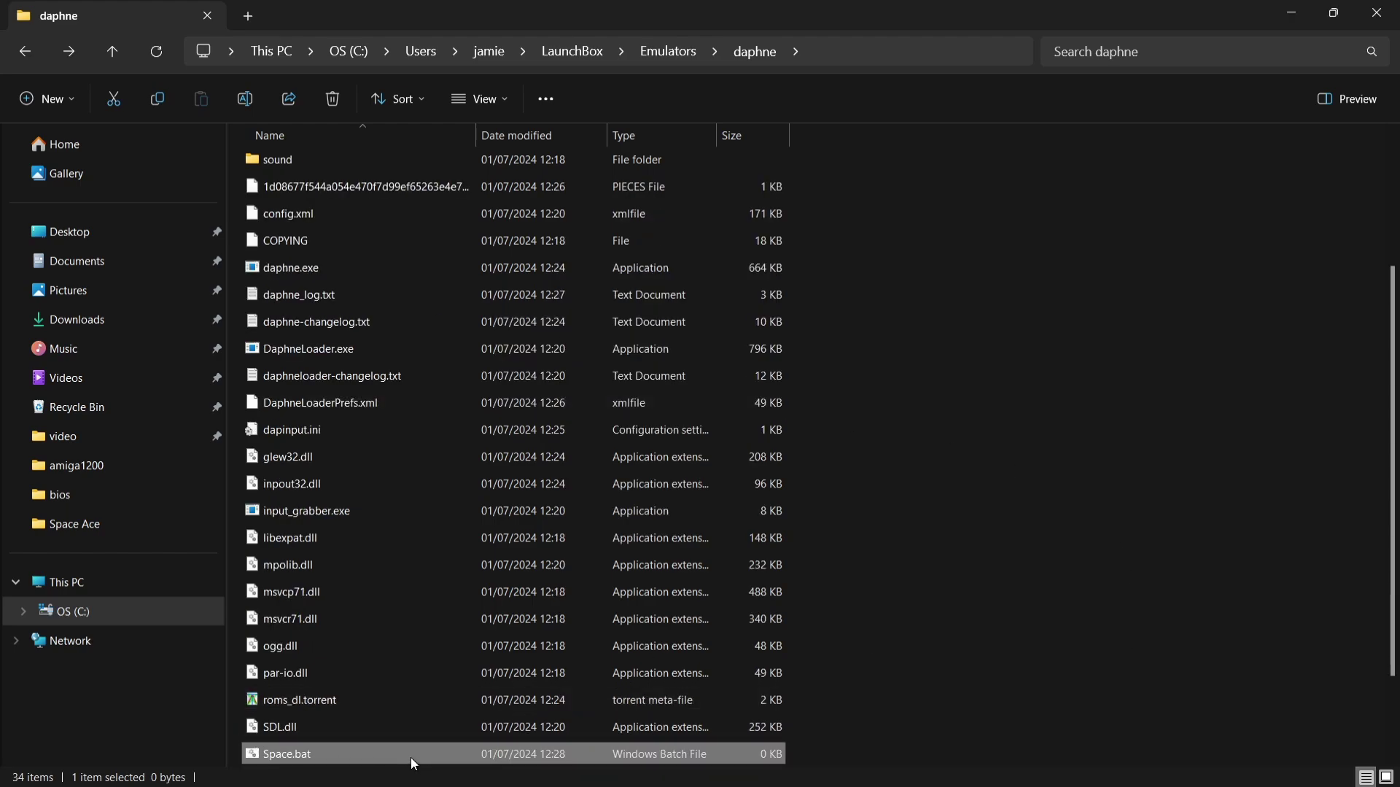
right_click(280, 753)
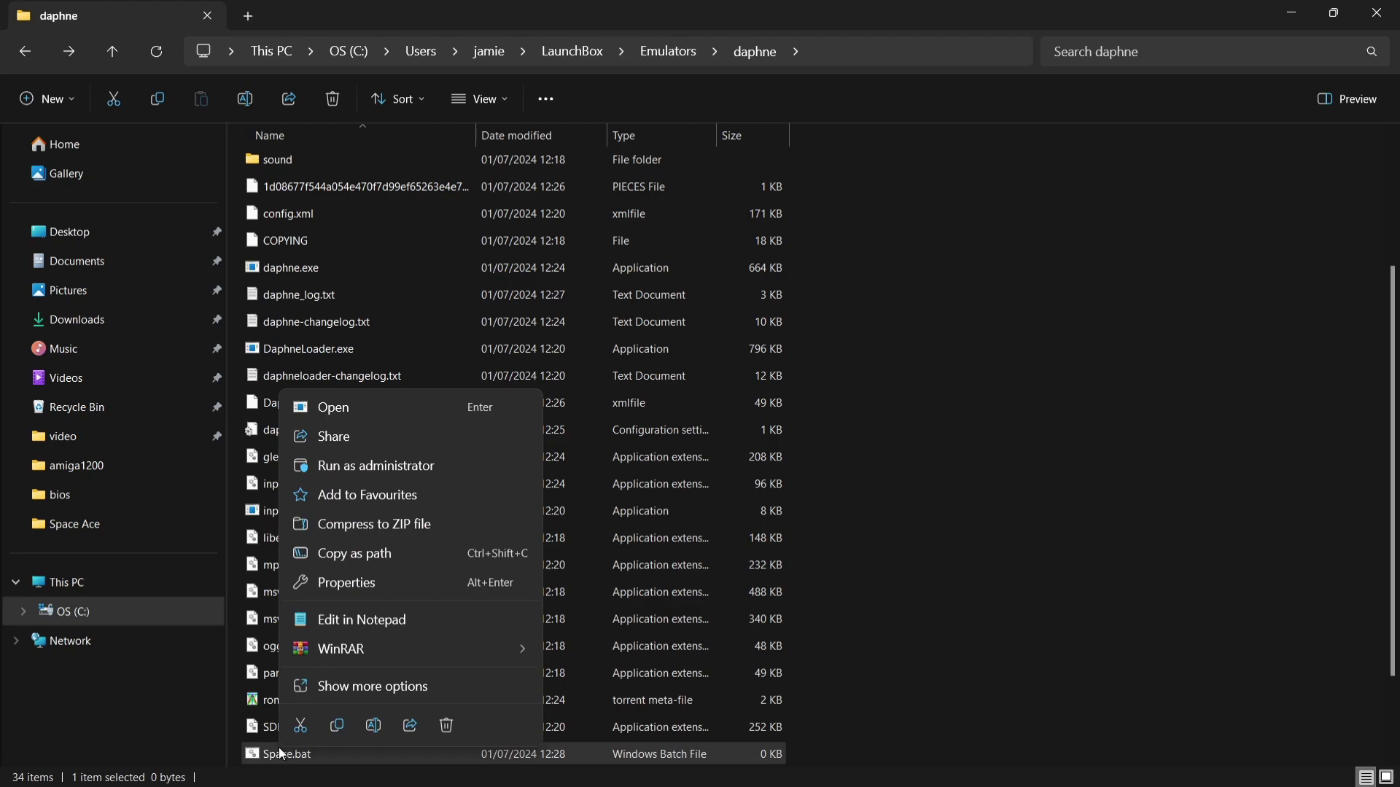
click(411, 622)
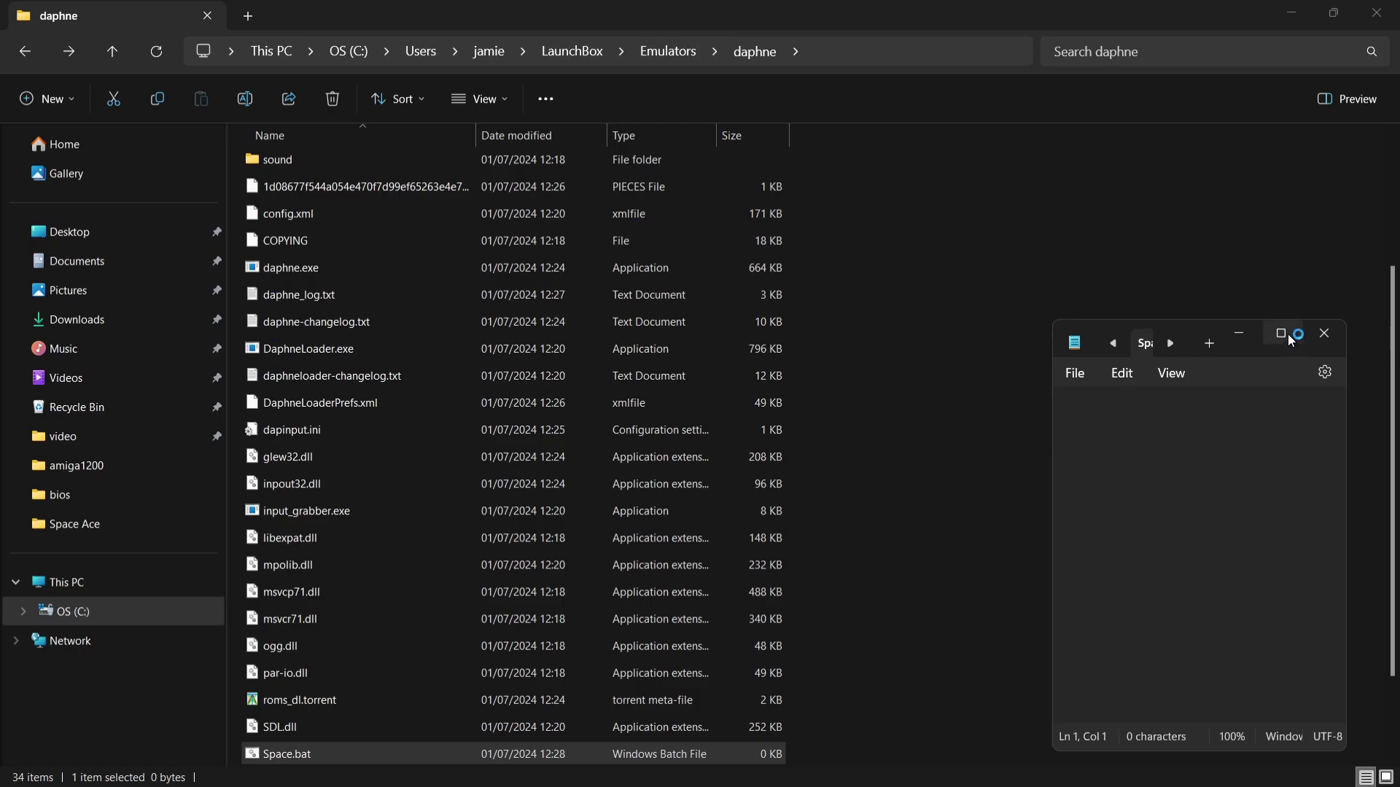
- Paste the Daphne command line into maximized Notepad and prefix it with 'start'
click(1287, 337)
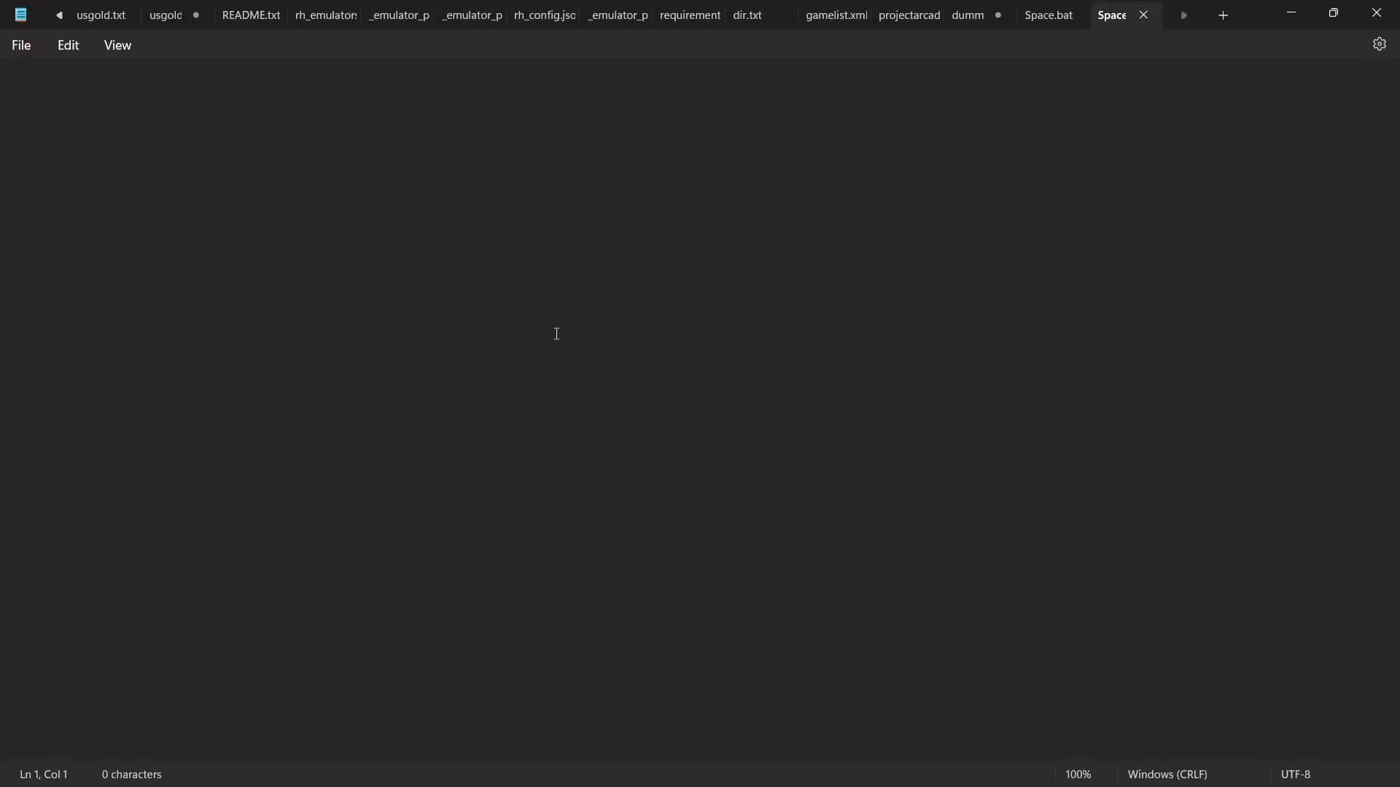
text(daphne.exe ace vldp -framefile "C:\Users\jamie\LaunchBox\Emulators\Daphne\Games\Space Ace\ace.txt" -blank_searches -min_seek_delay 1000 -seek_frames_per_ms 20 -homedir C:\Users\jamie\LaunchBox\Emulators\daphne -bank 0 00000000 -bank 1 00100001 -sound_buffer 2048 -fullscreen -x 640 -y 480)
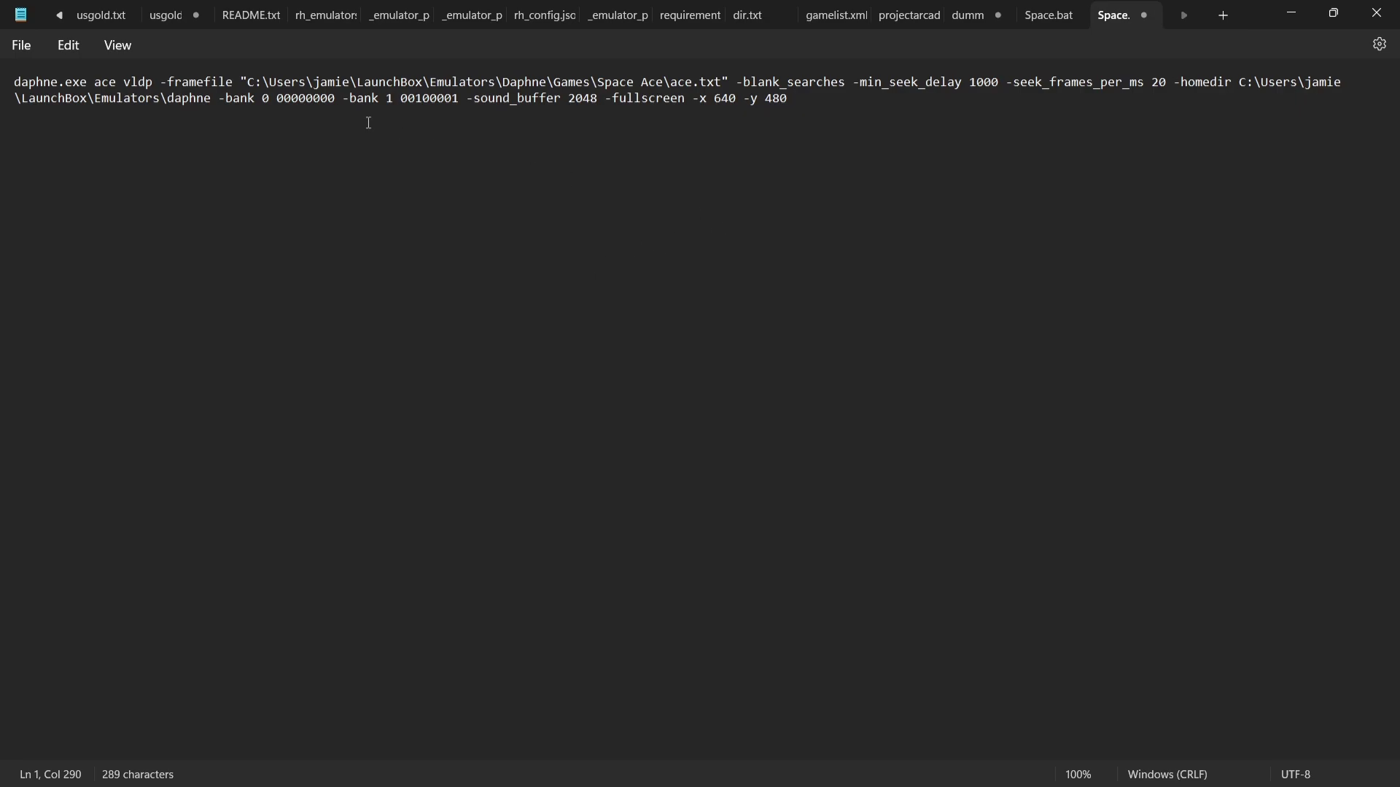
click(15, 83)
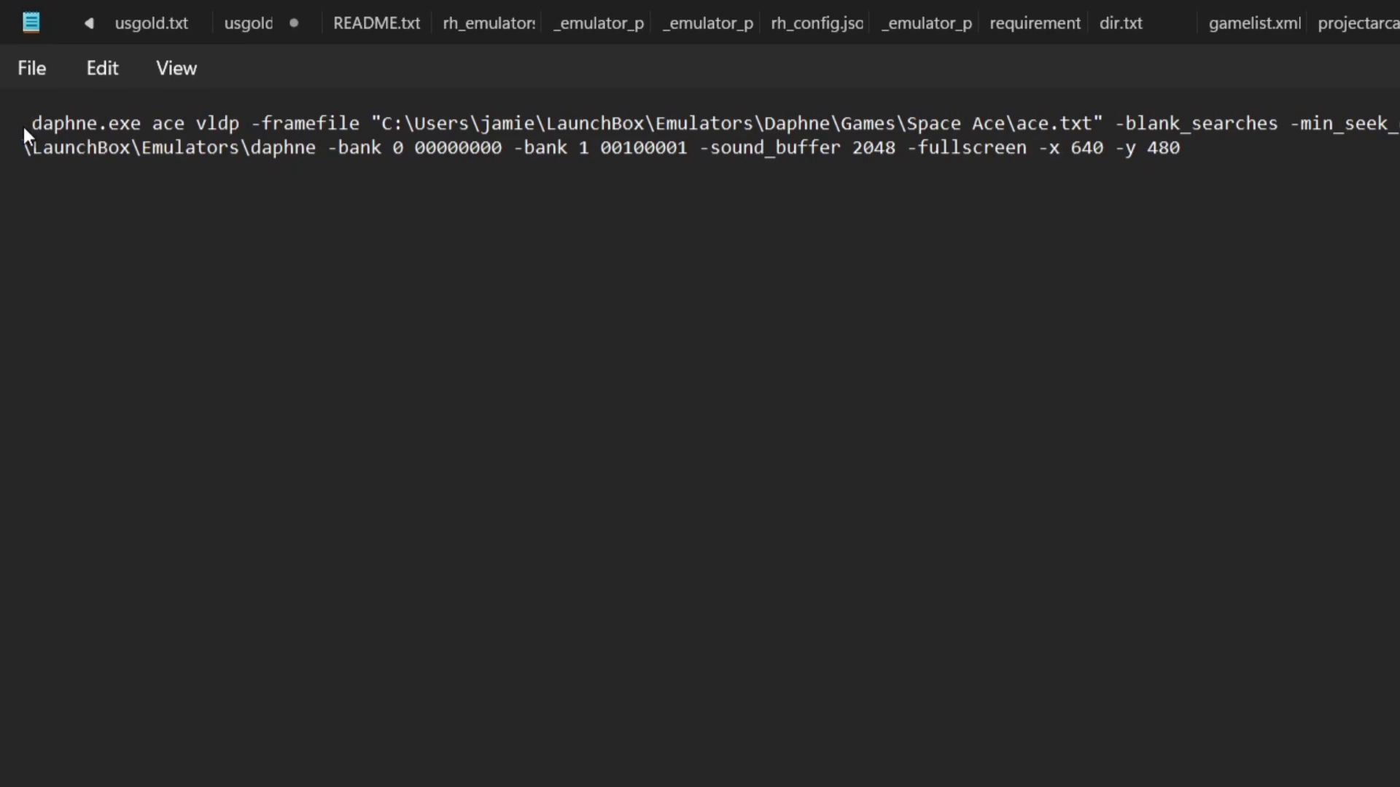
text(start)
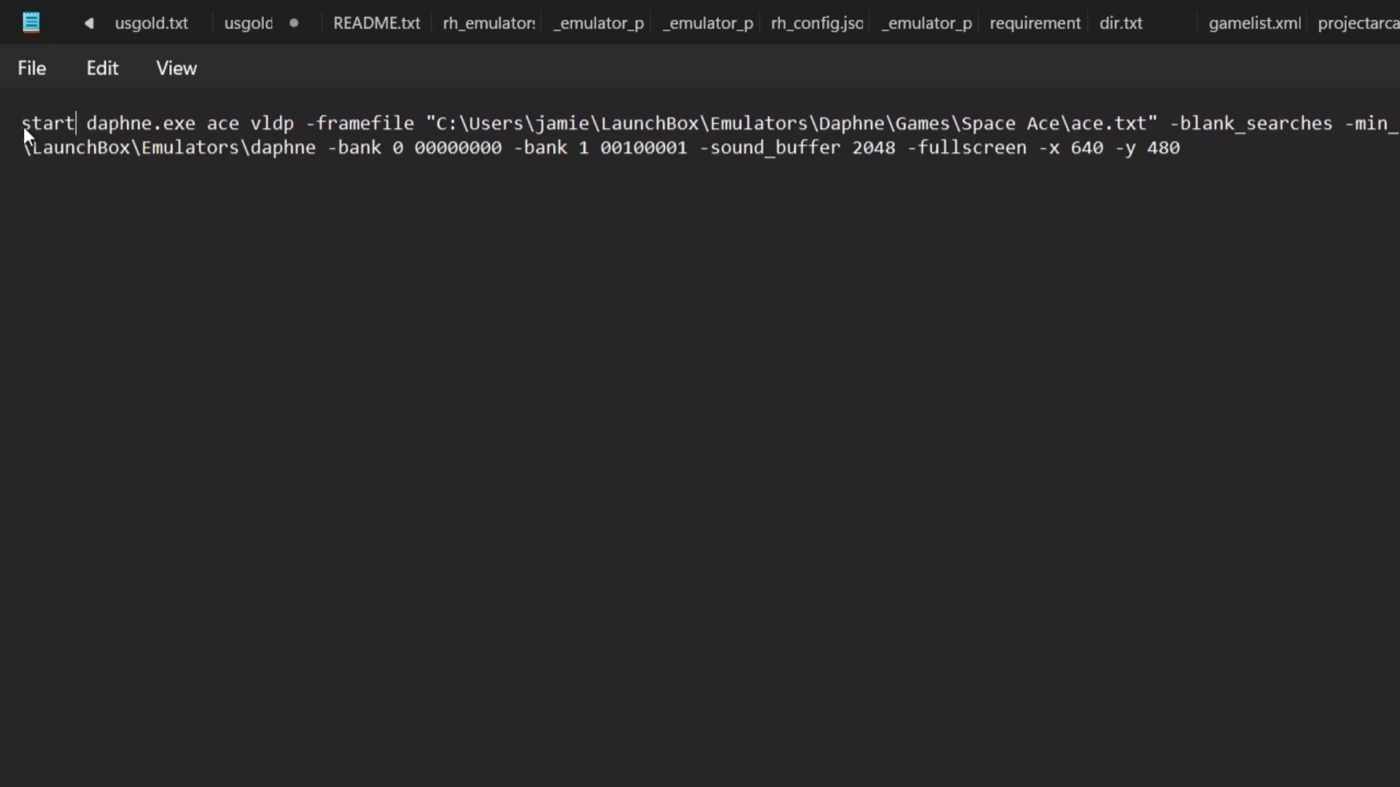
- Save Space.bat and close Notepad
click(33, 70)
click(69, 237)
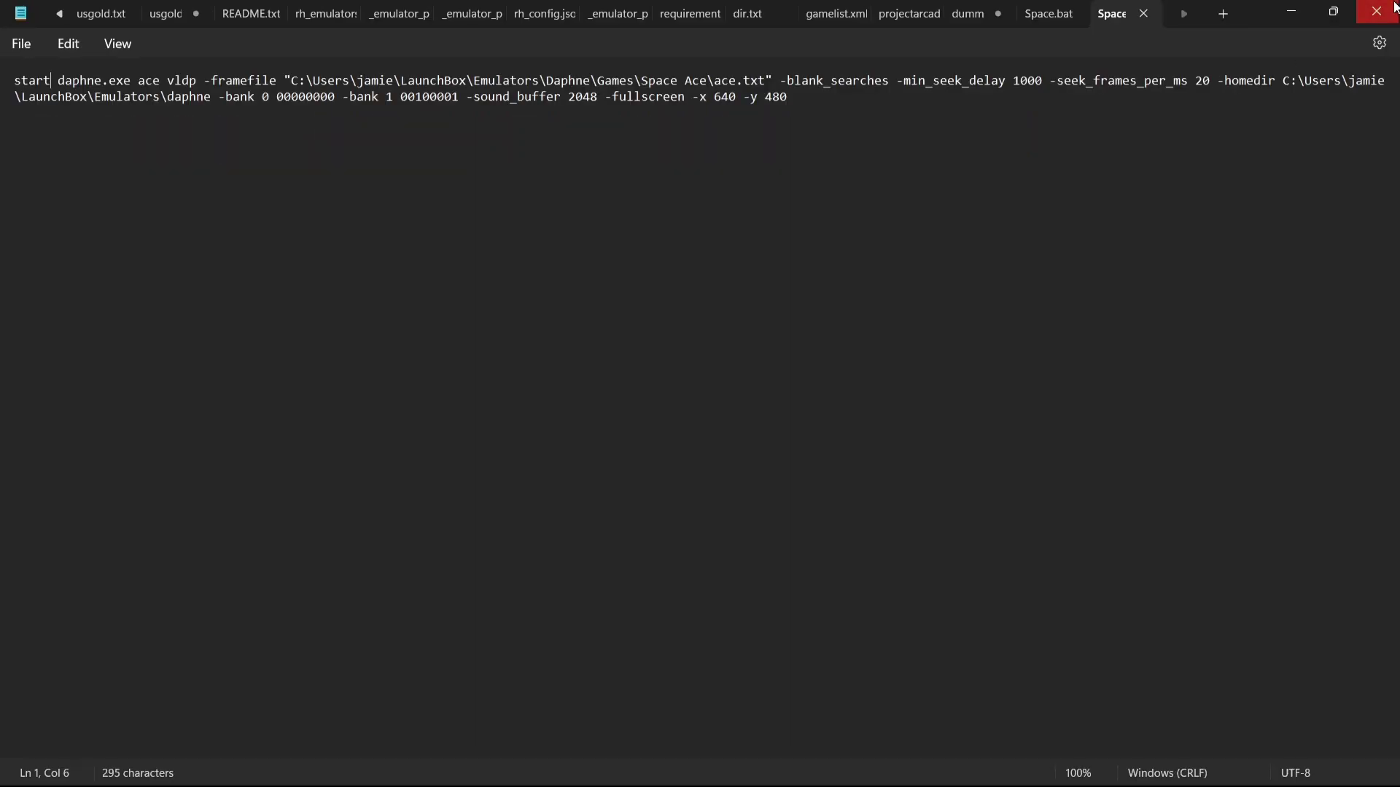
click(1393, 5)
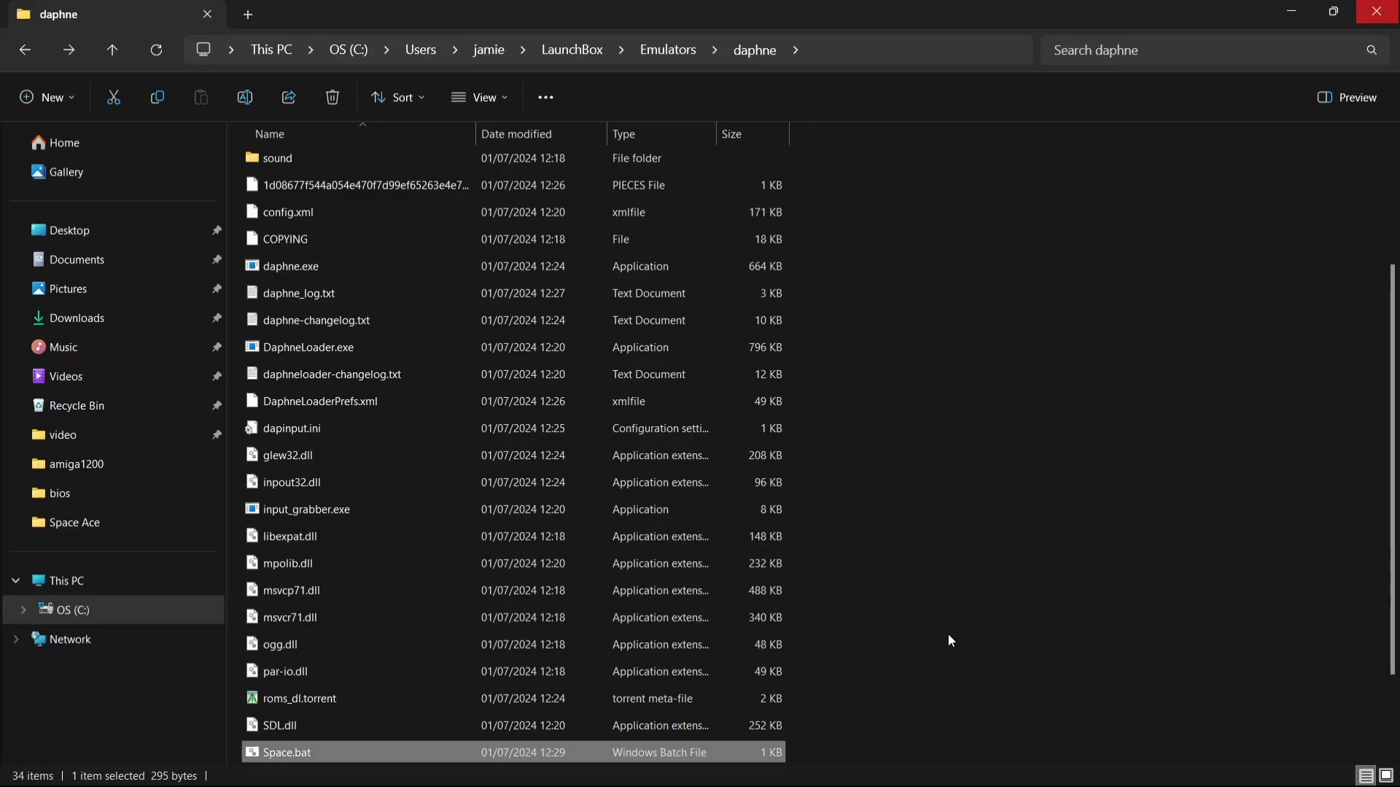
- Reopen Daphne Loader, set Advanced 'Display command line' to Disabled, apply it, and exit
double_click(325, 354)
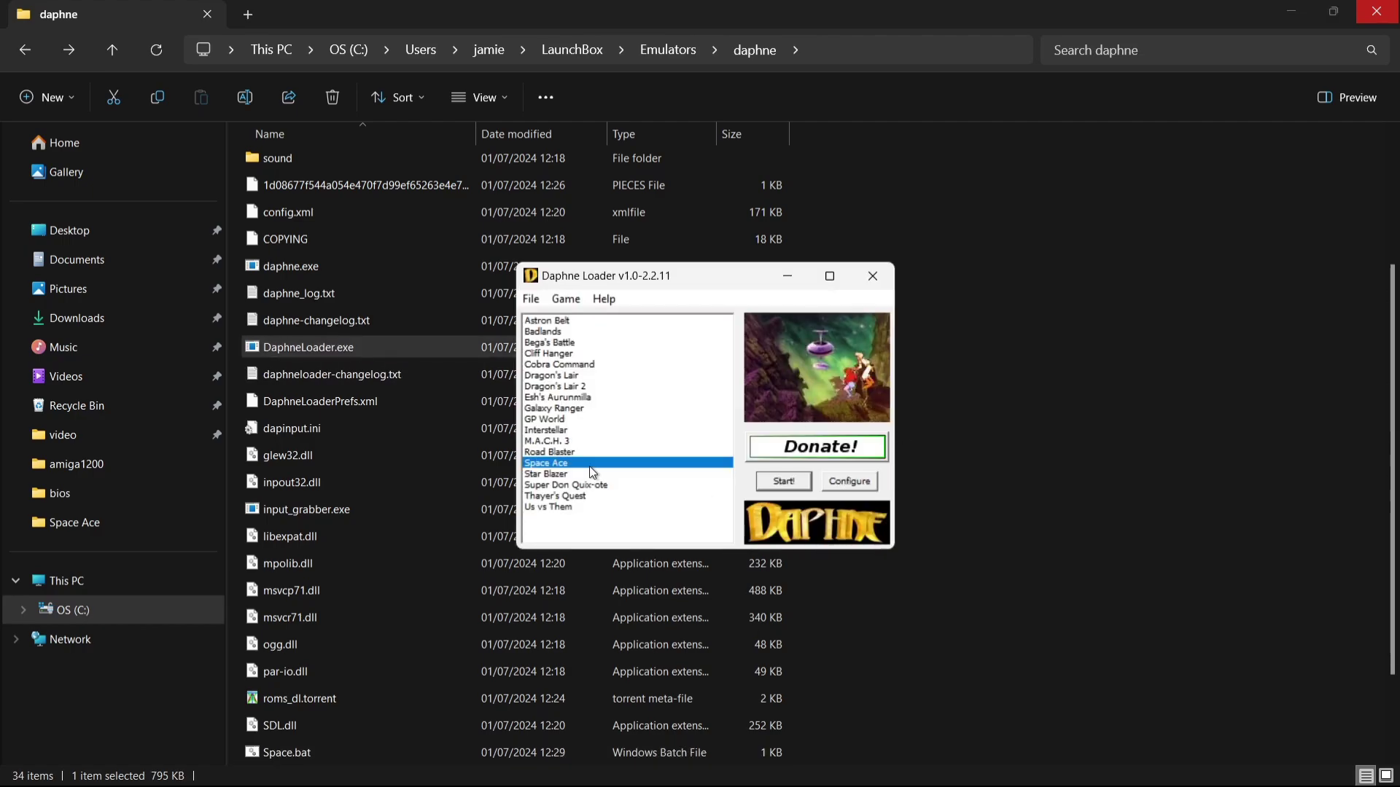
click(854, 482)
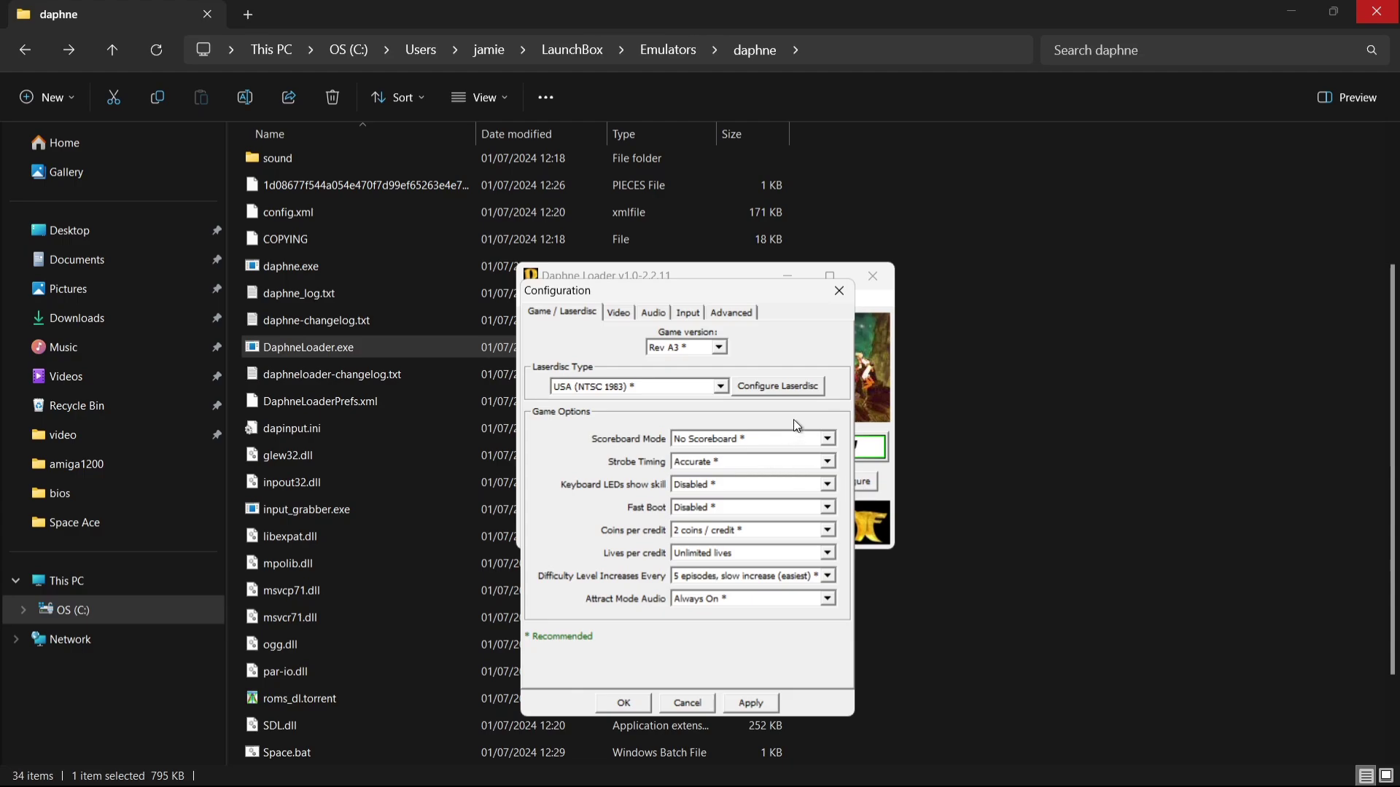
click(733, 314)
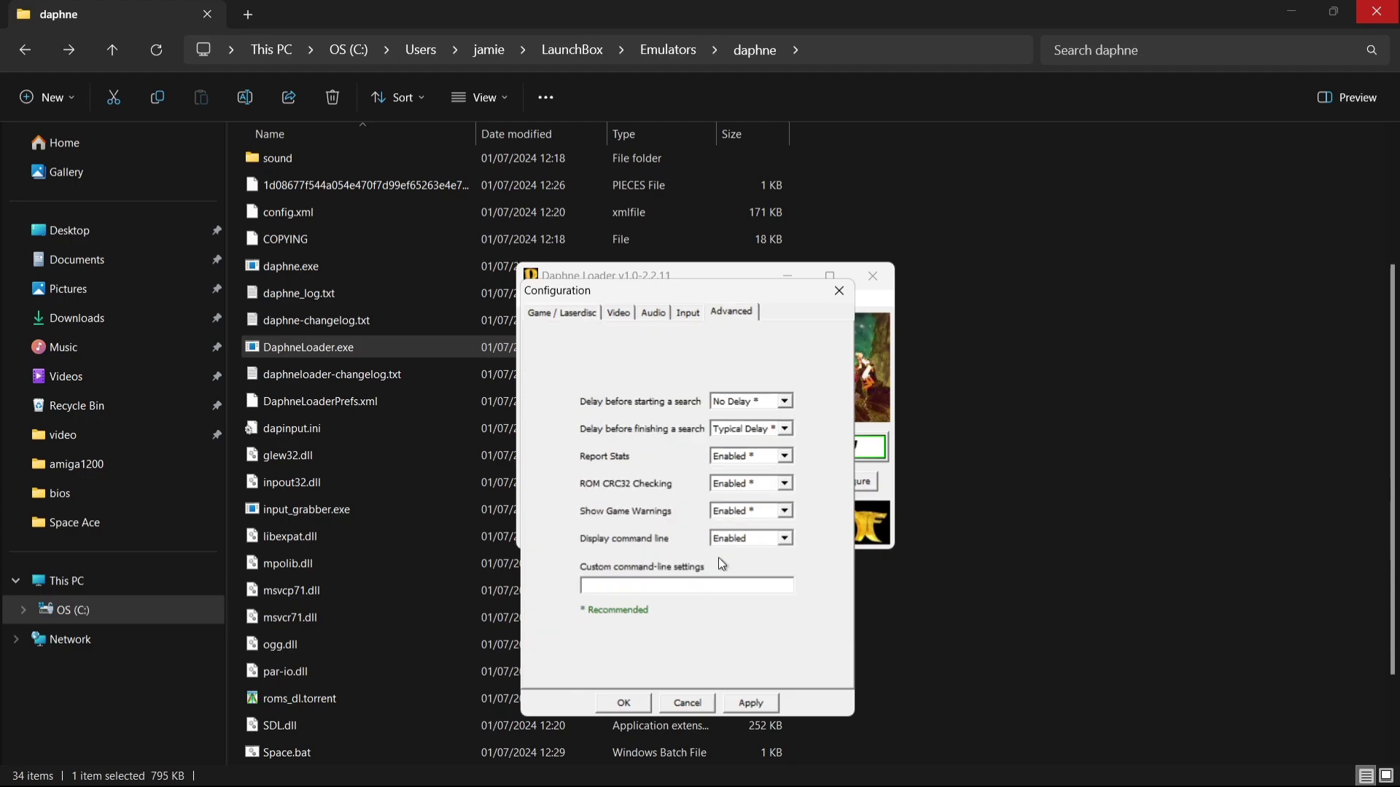
click(766, 543)
click(769, 556)
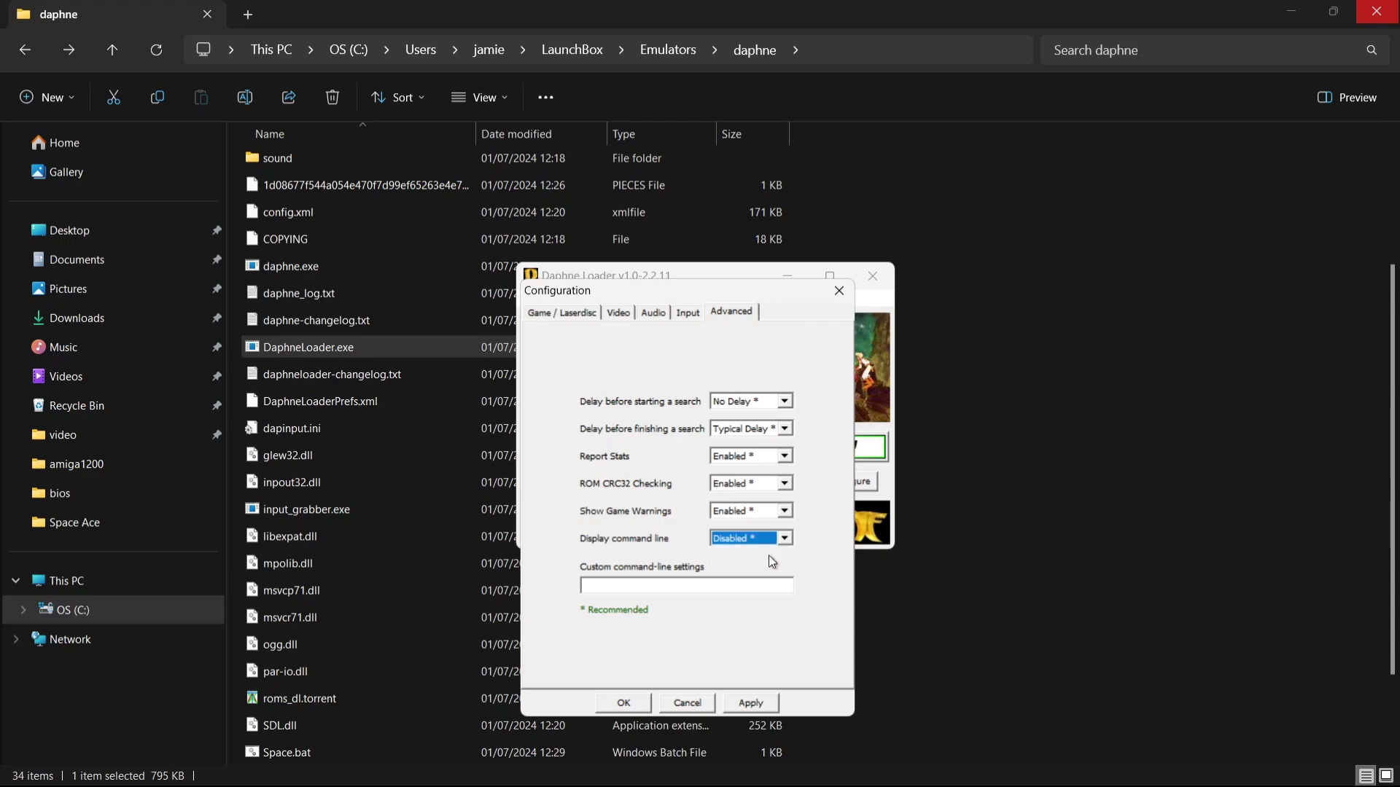
click(763, 706)
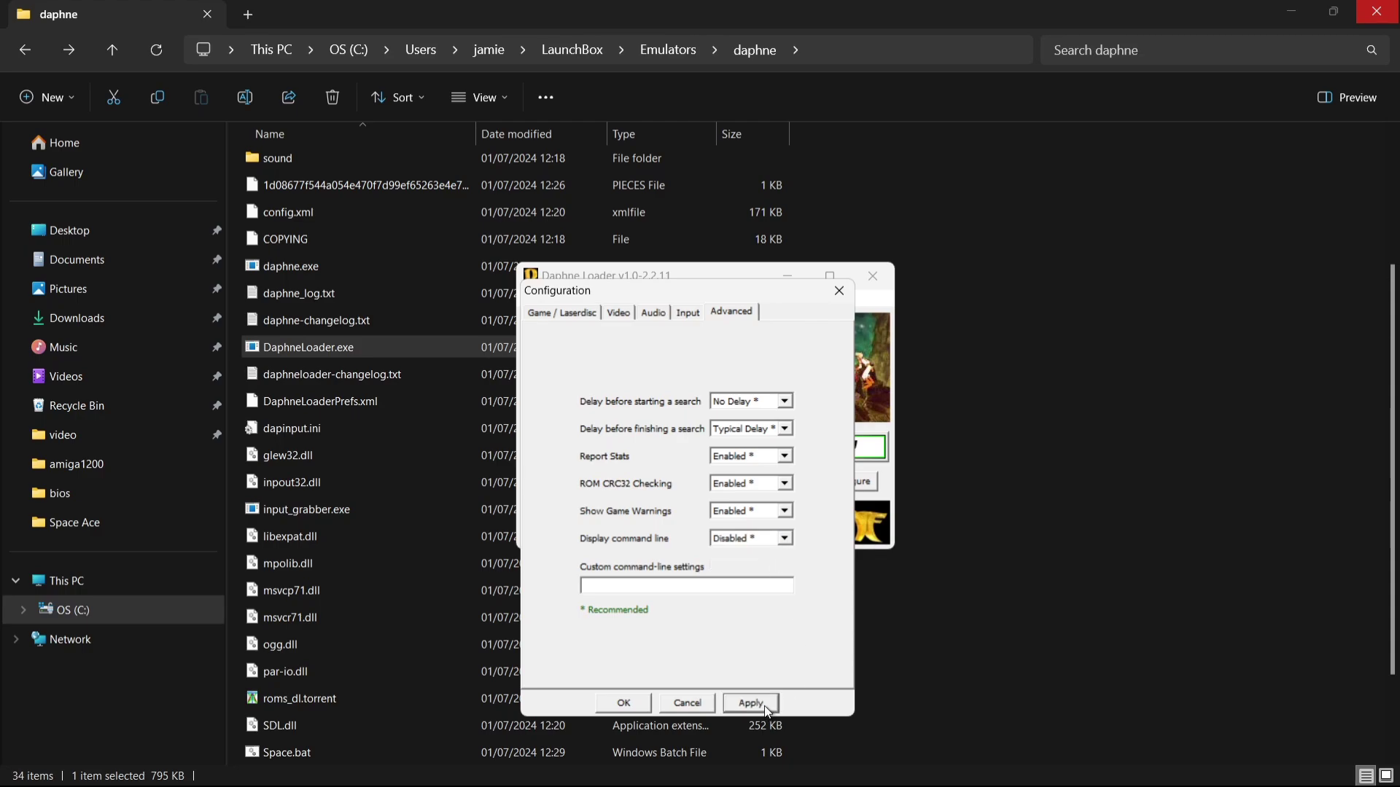
click(627, 702)
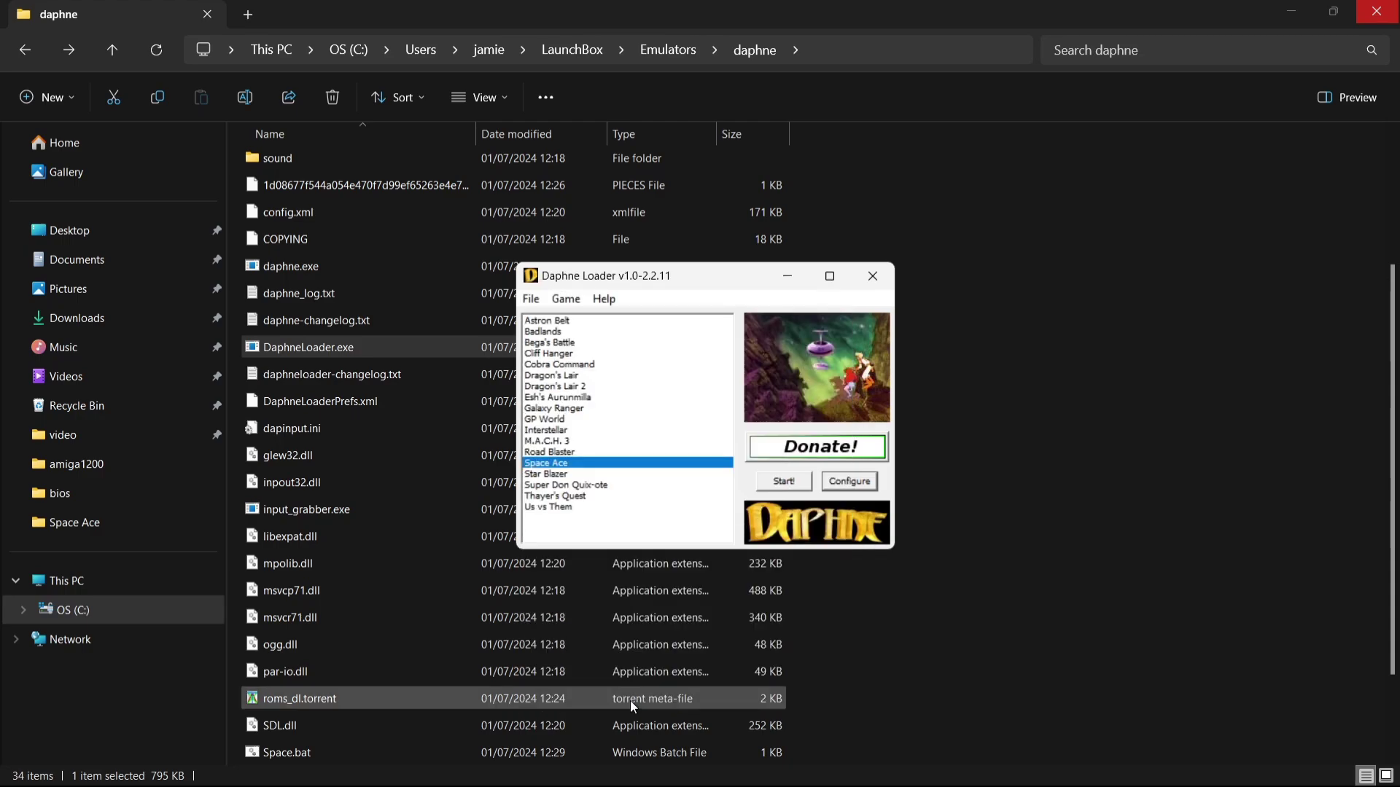
click(528, 301)
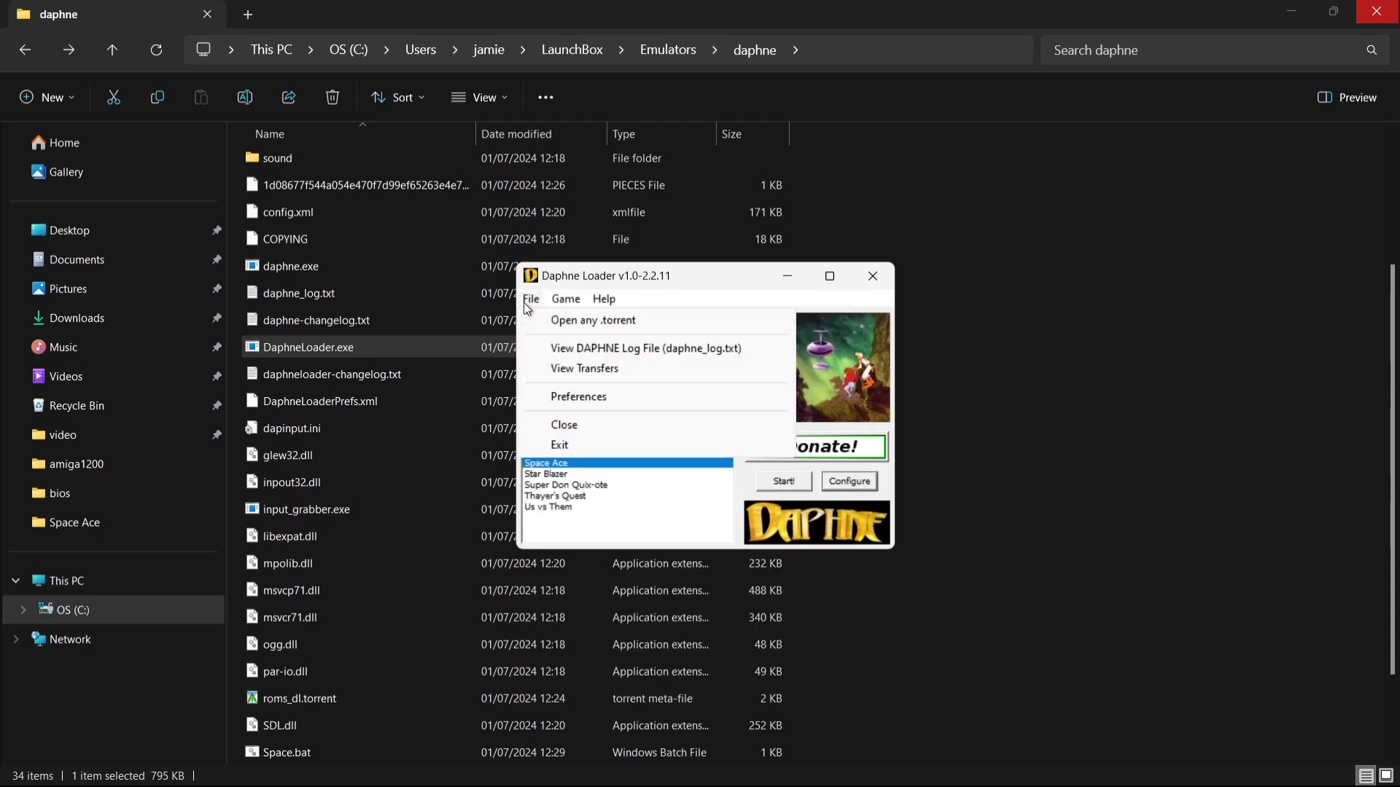
click(581, 446)
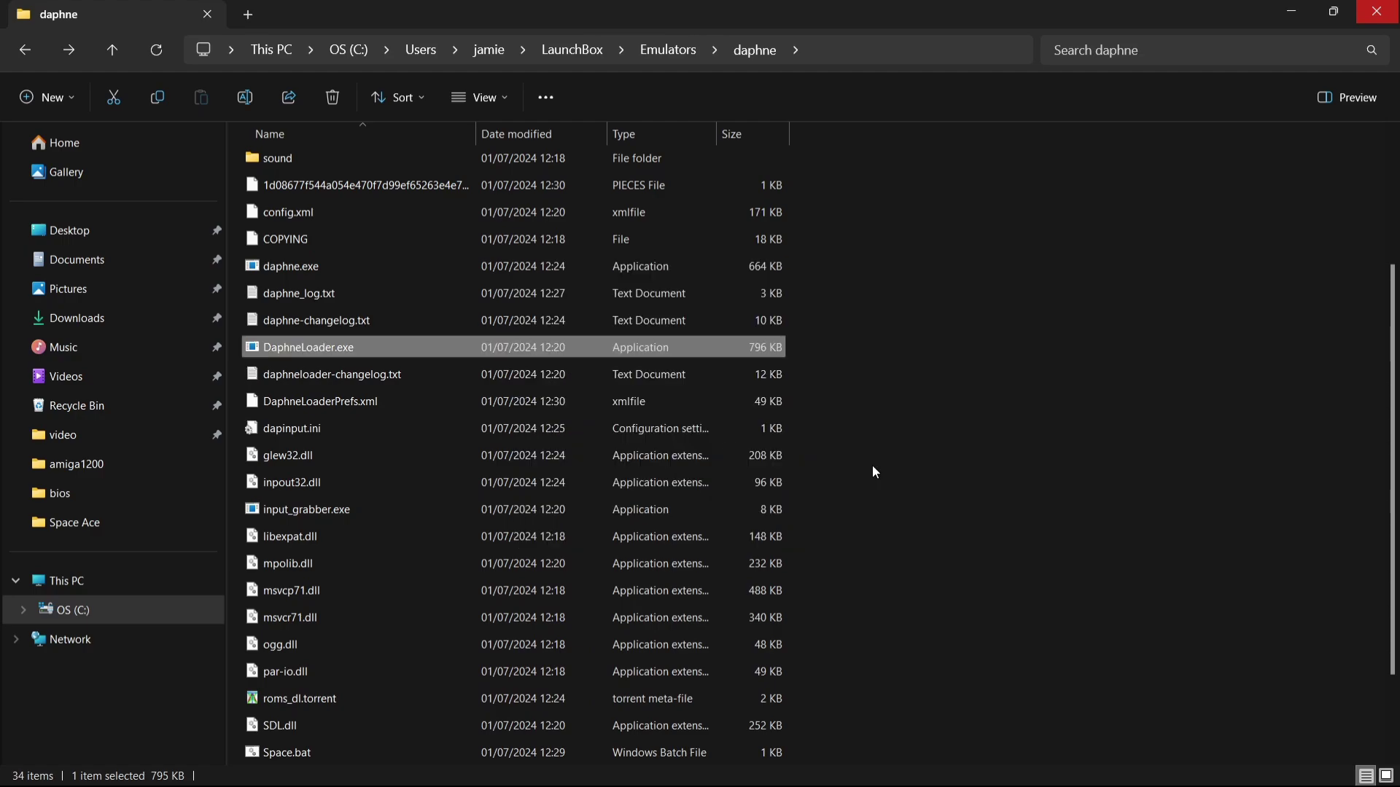
- Run Space.bat to play Space Ace in Daphne, then bring up LaunchBox
scroll(1394, 484, down, 2)
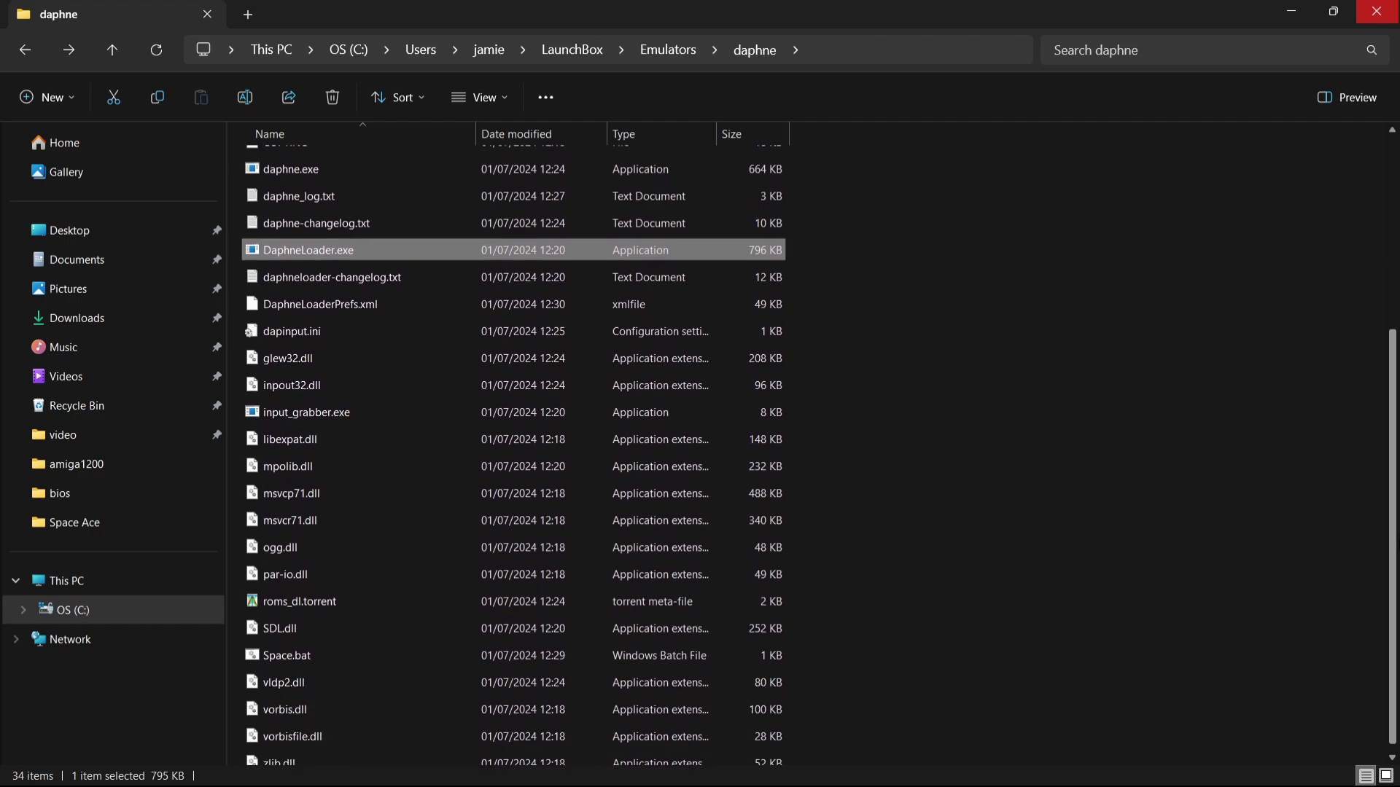
click(356, 655)
key(Return)
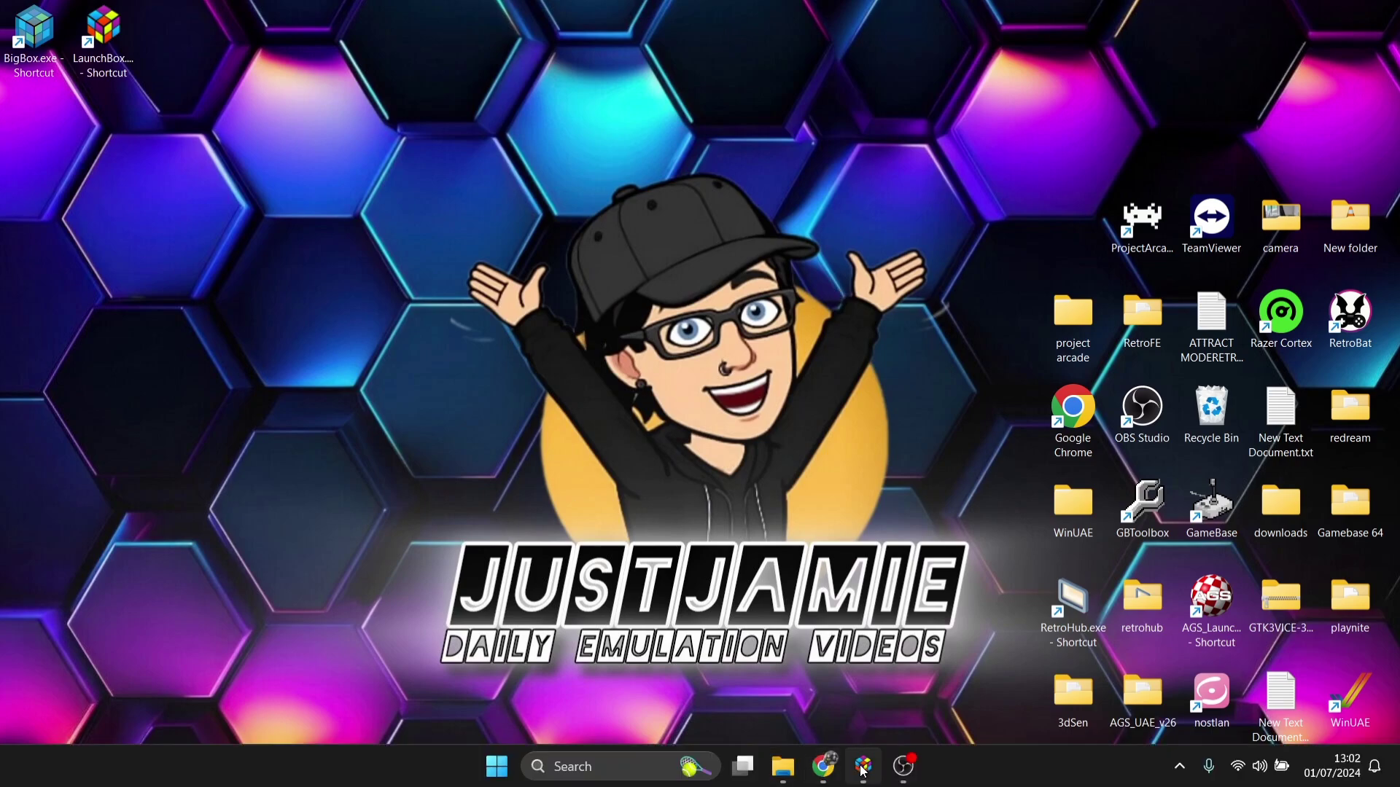
click(862, 767)
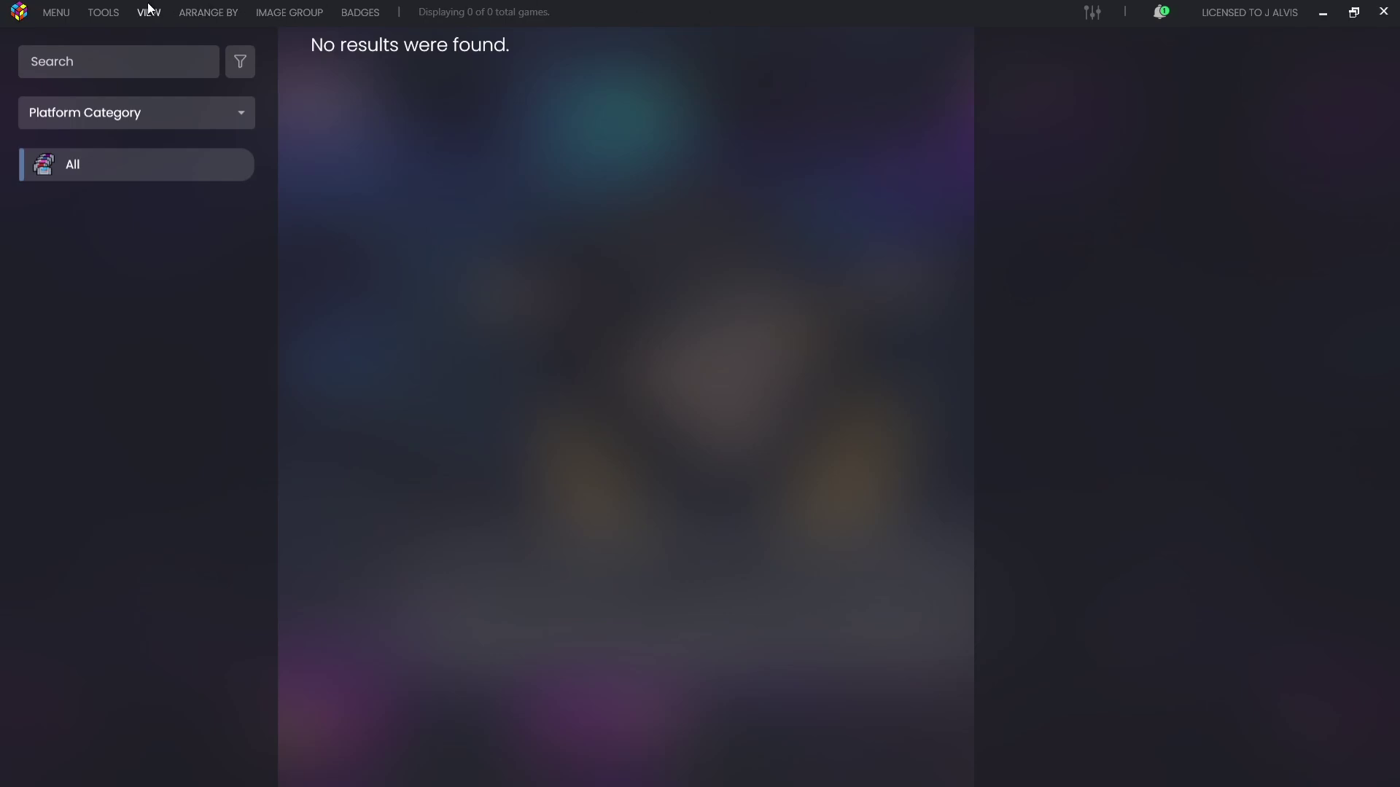
- Start the Import ROMs wizard from Tools and add Emulators\Daphne\Space.bat to the file list
click(116, 11)
mouse_move(120, 32)
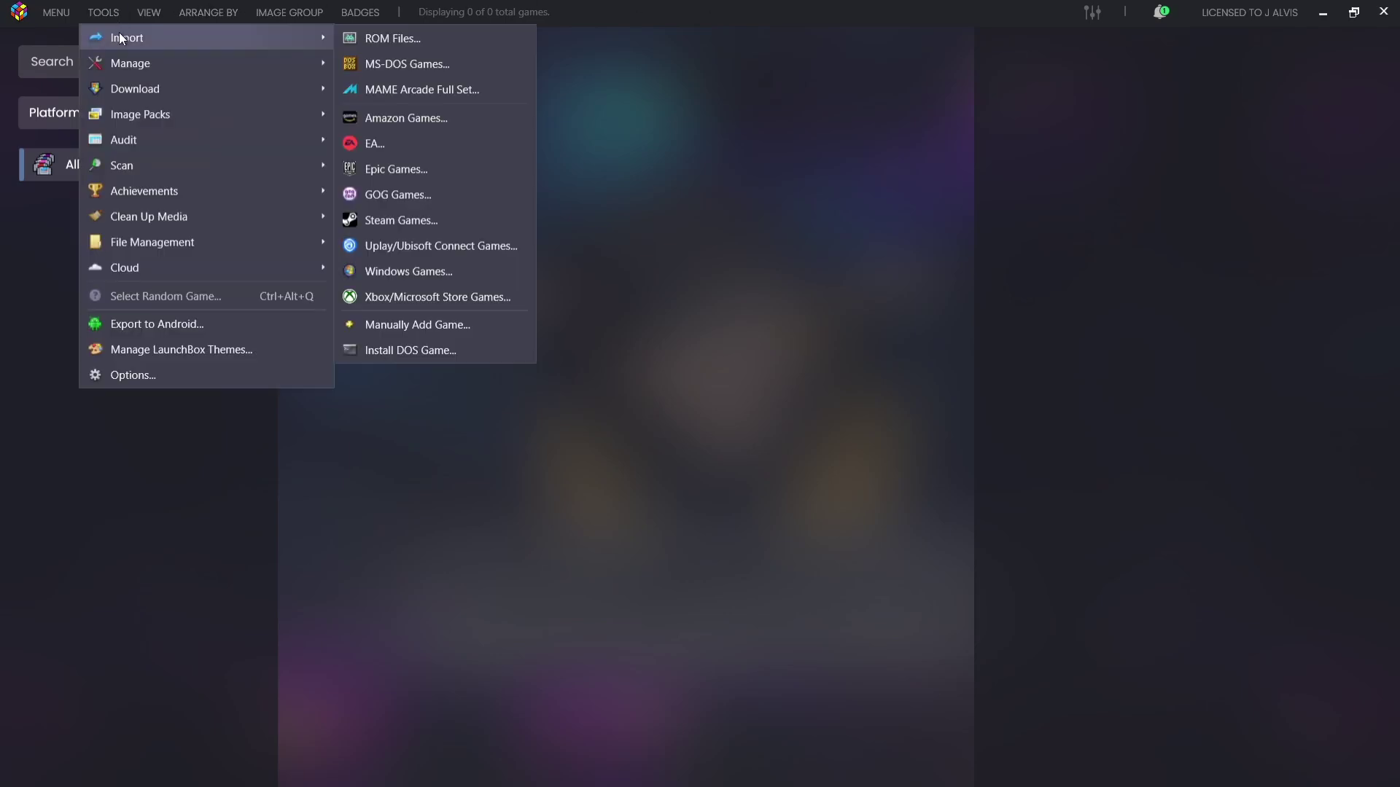
click(354, 43)
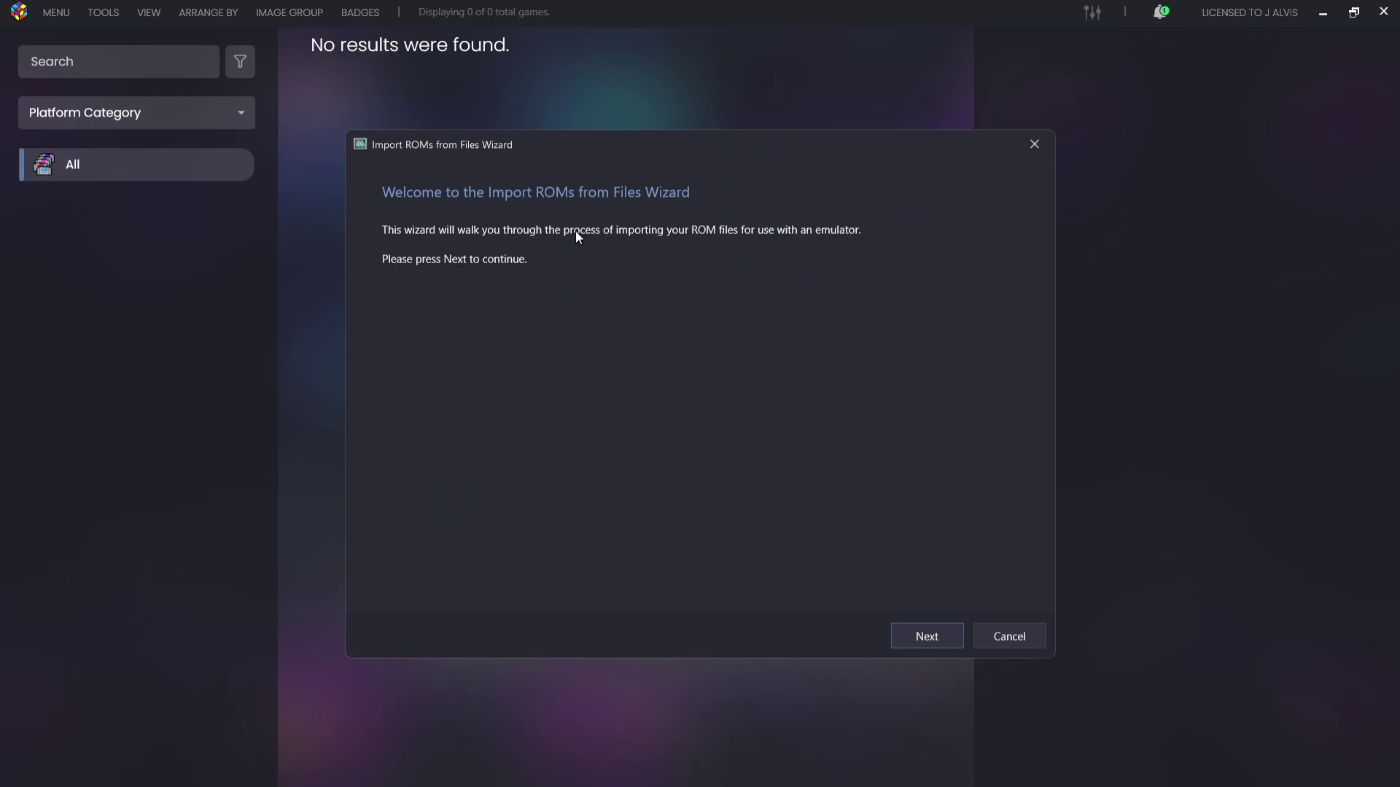
click(916, 637)
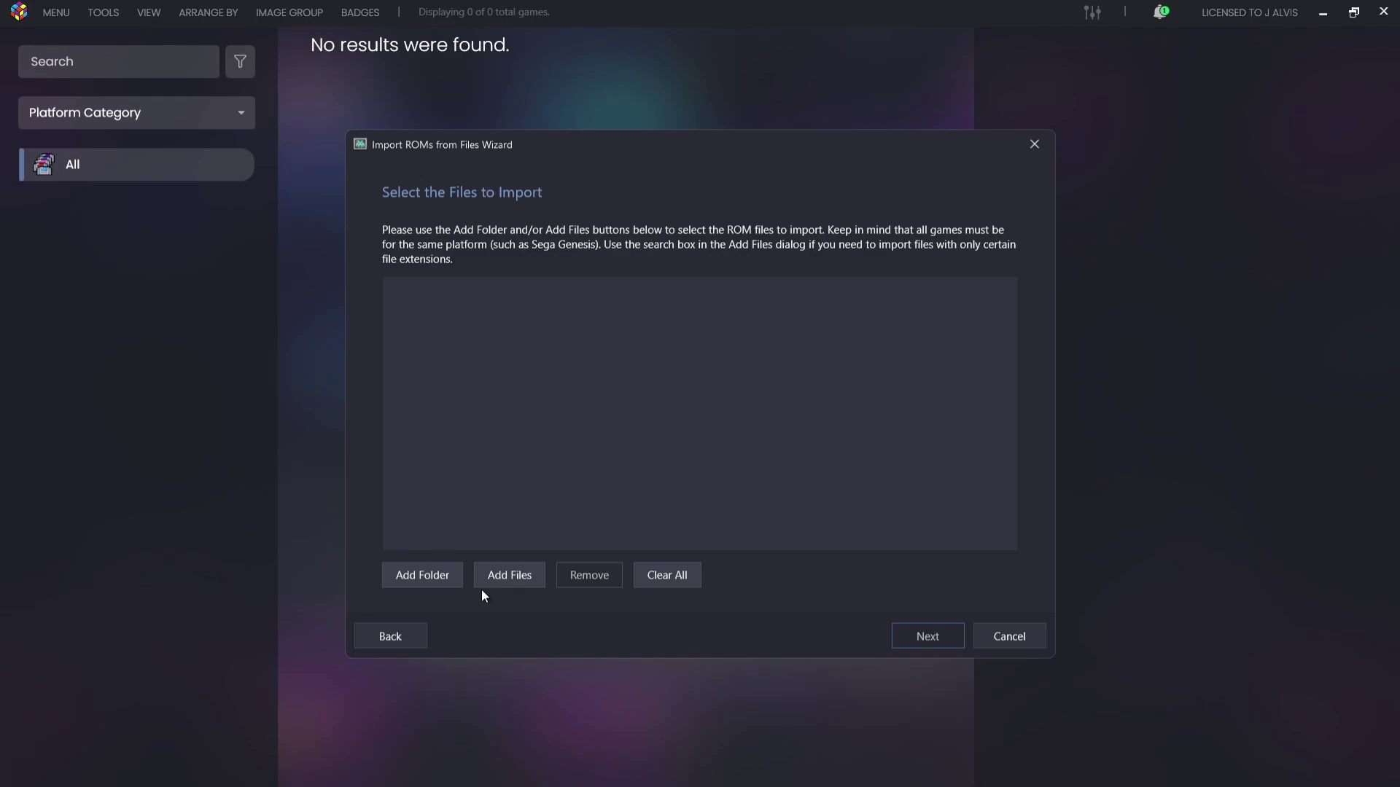
click(510, 575)
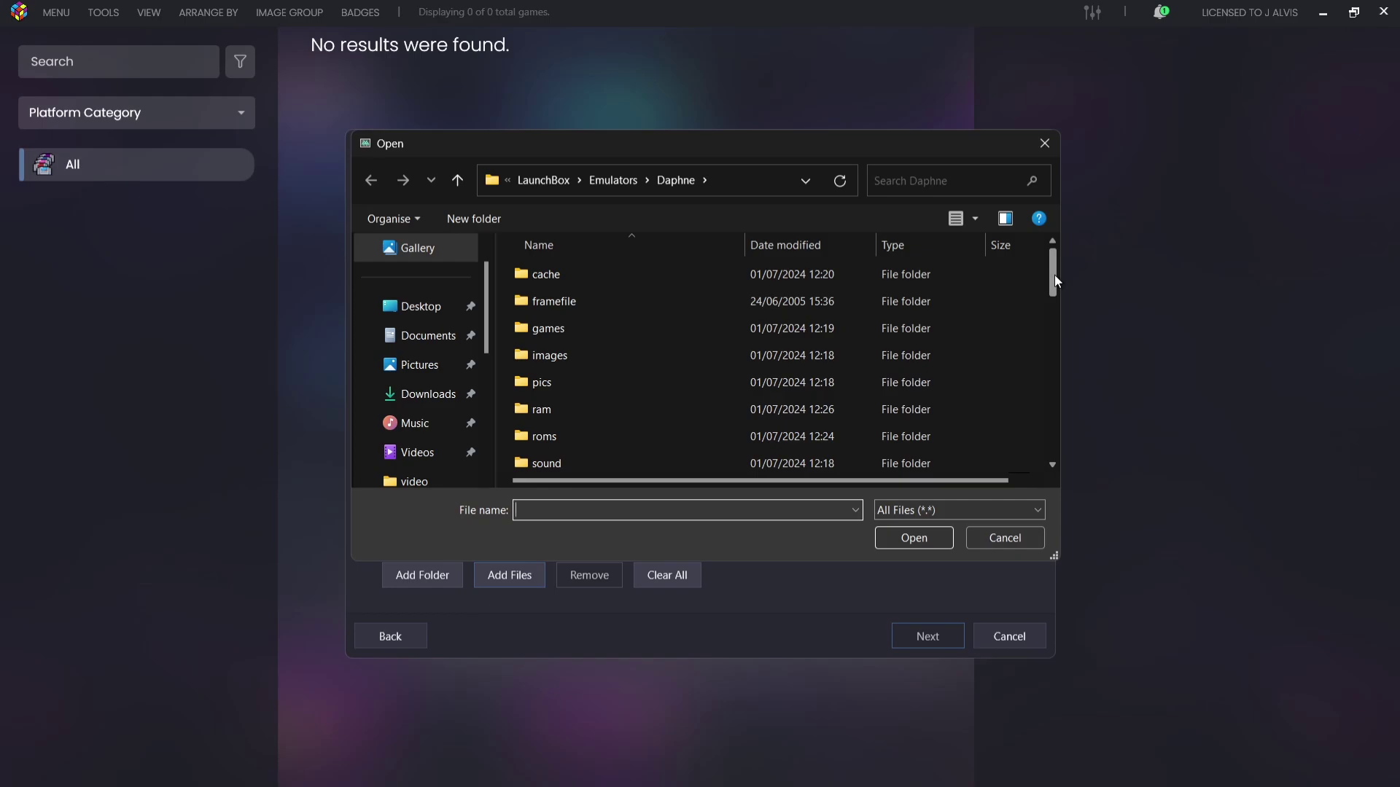
drag(1054, 274, 1062, 449)
double_click(616, 356)
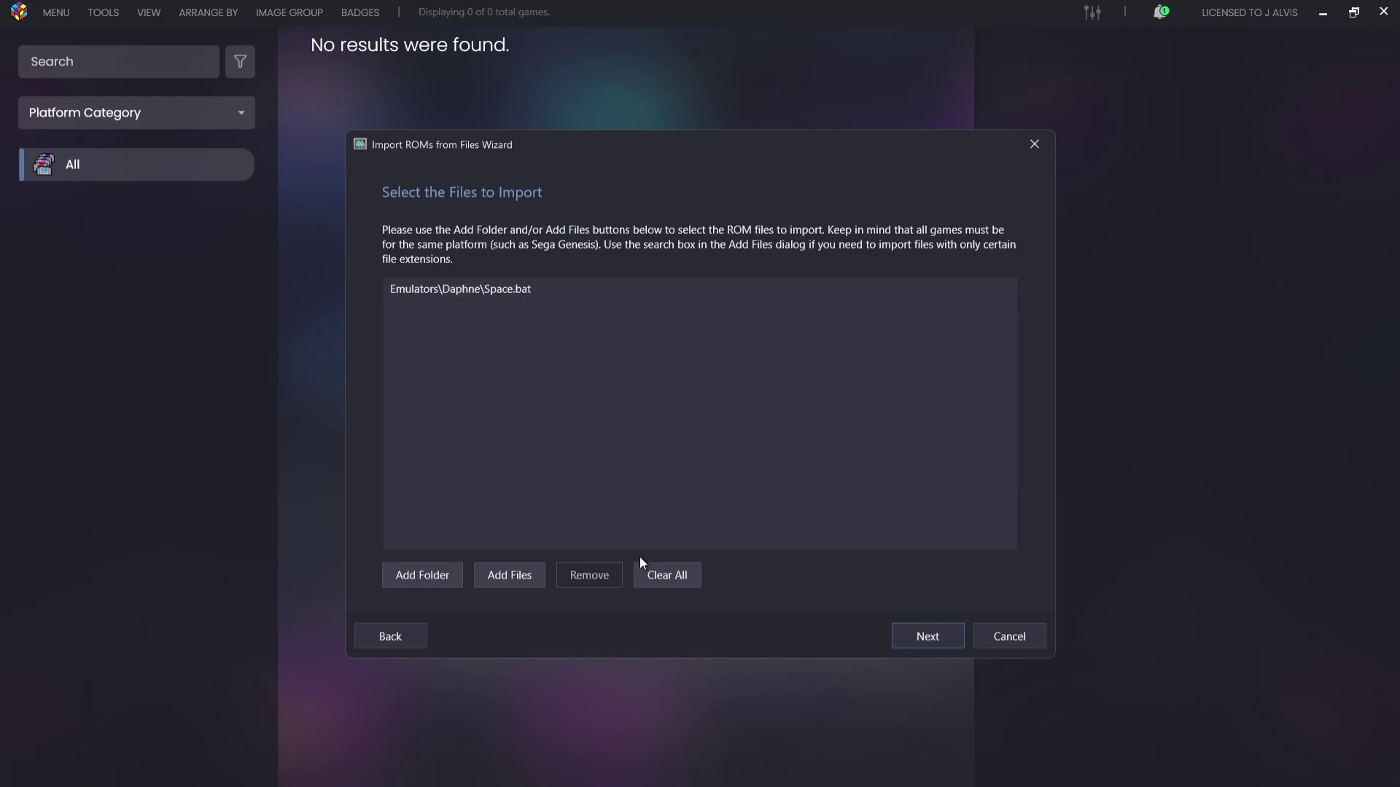
click(928, 636)
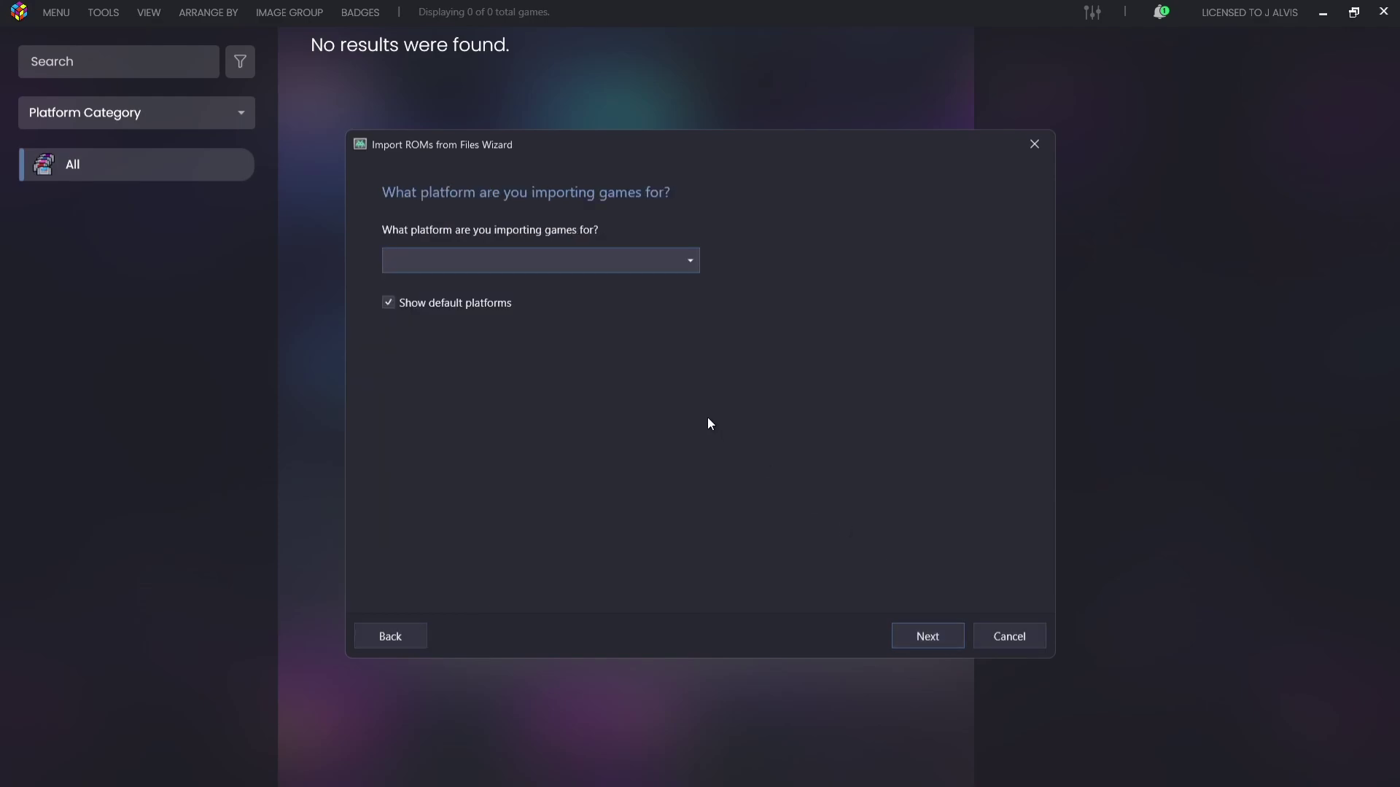
- Choose Arcade as the import platform and continue without selecting an emulator
click(689, 261)
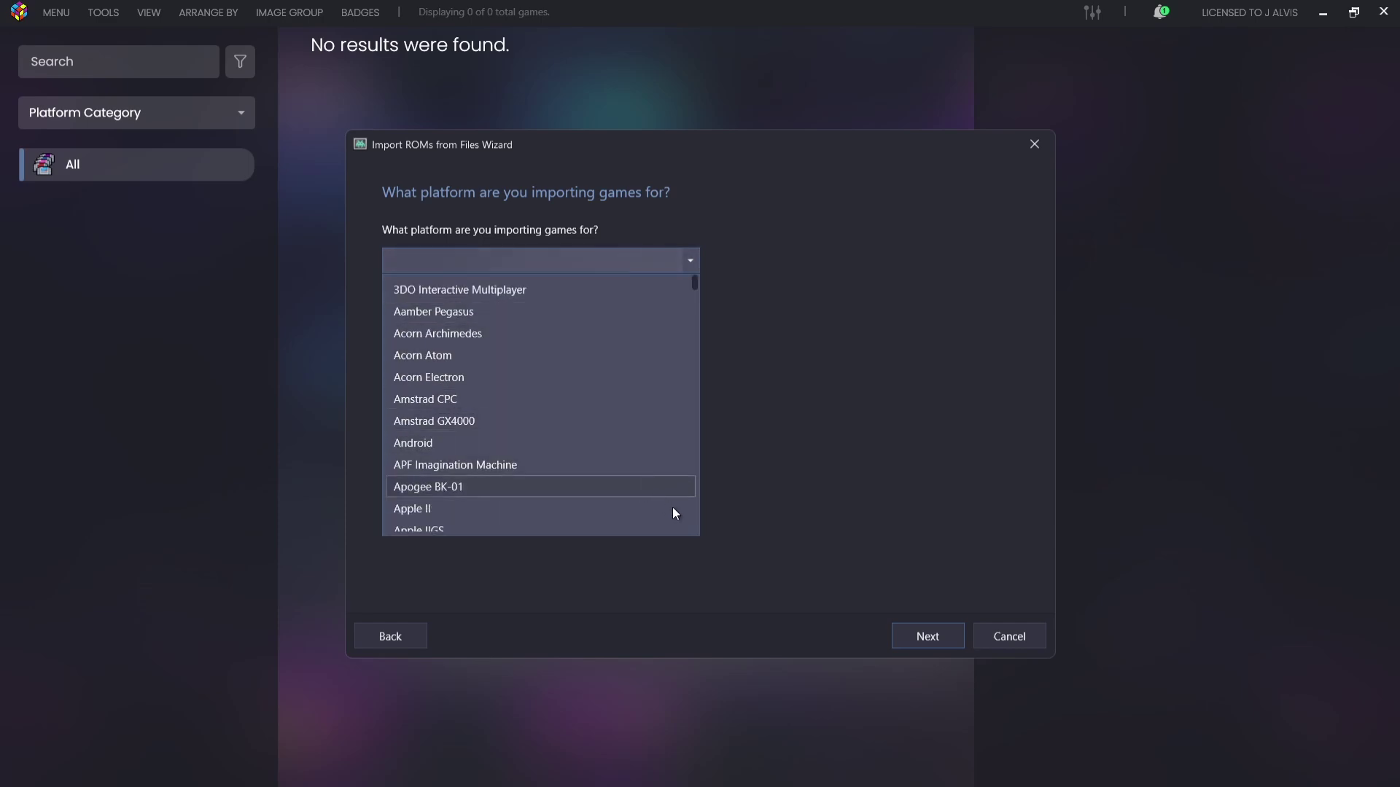
scroll(692, 531, down, 3)
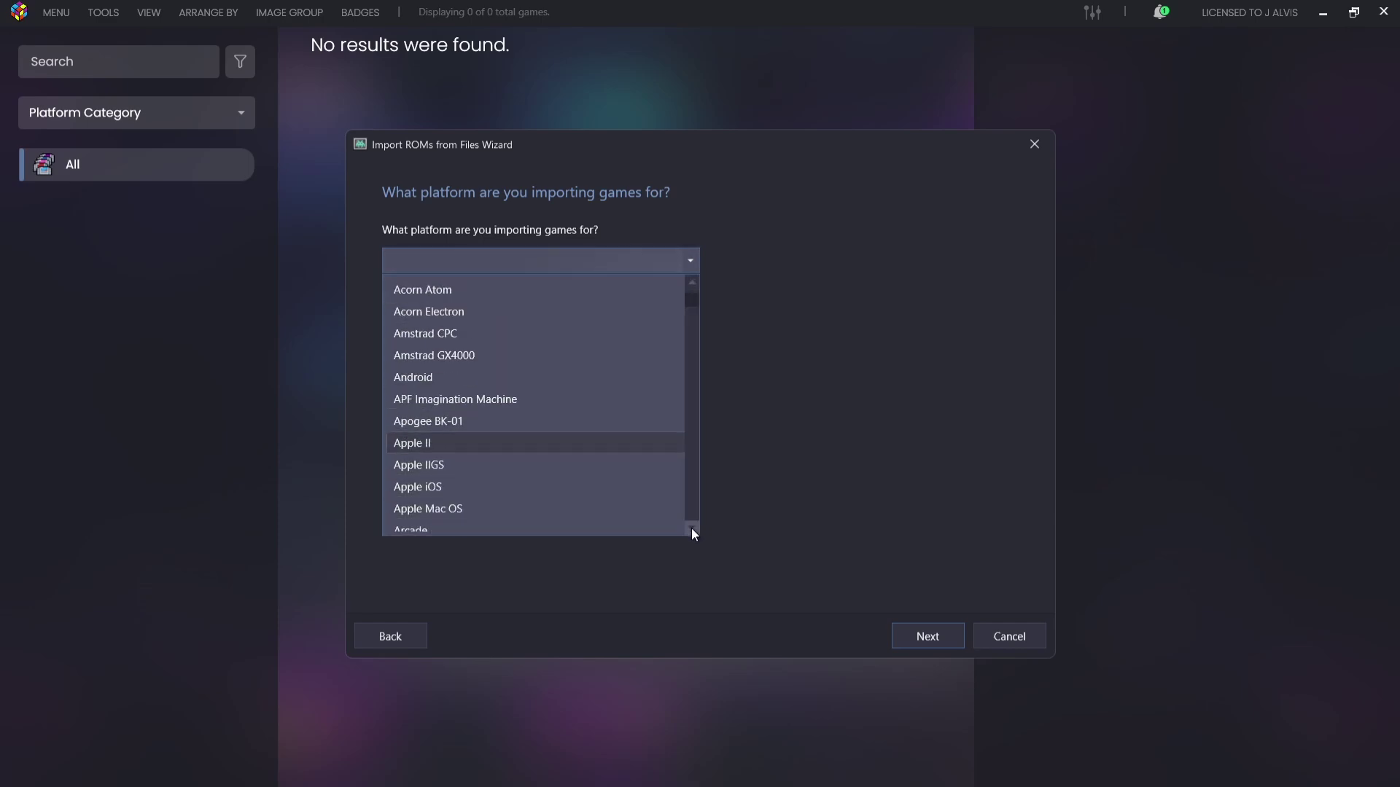
click(498, 468)
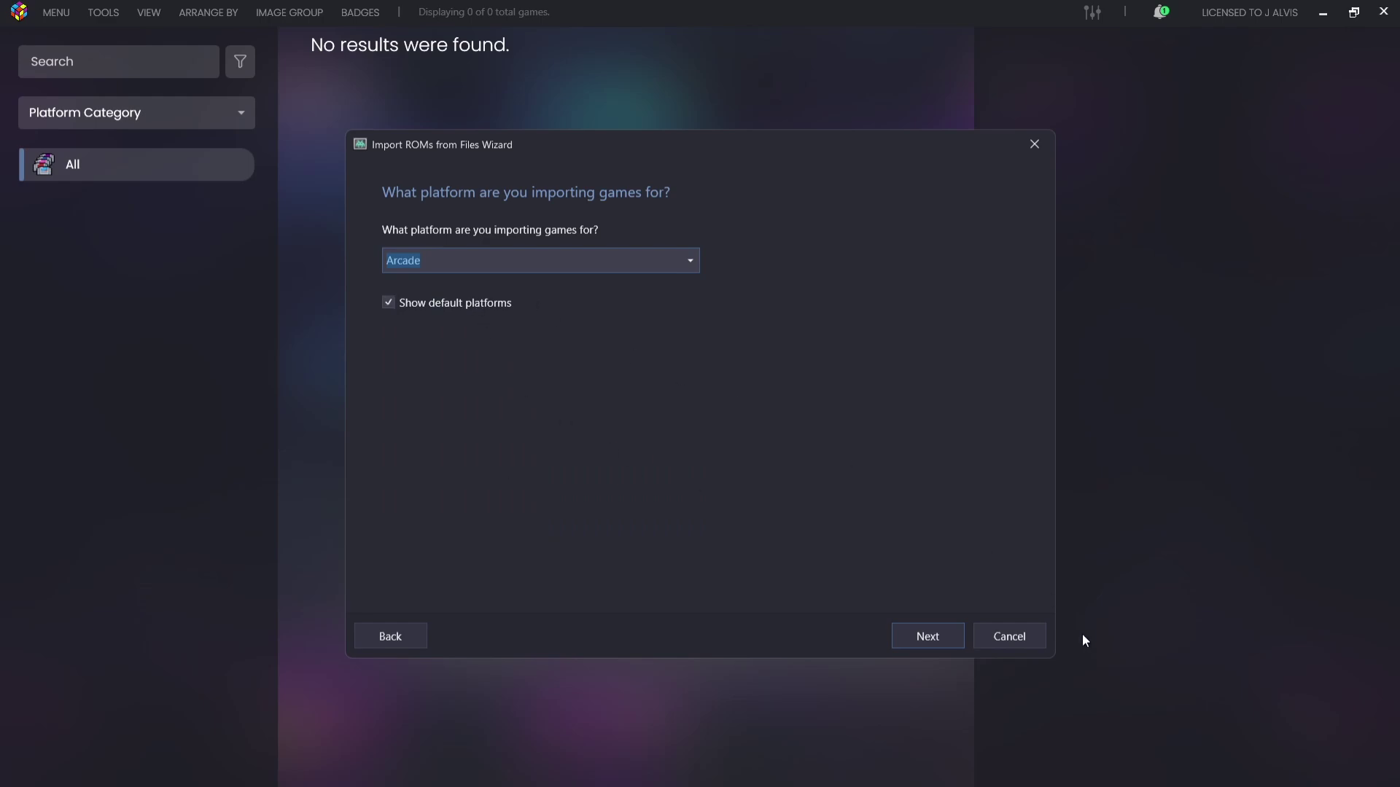
click(936, 638)
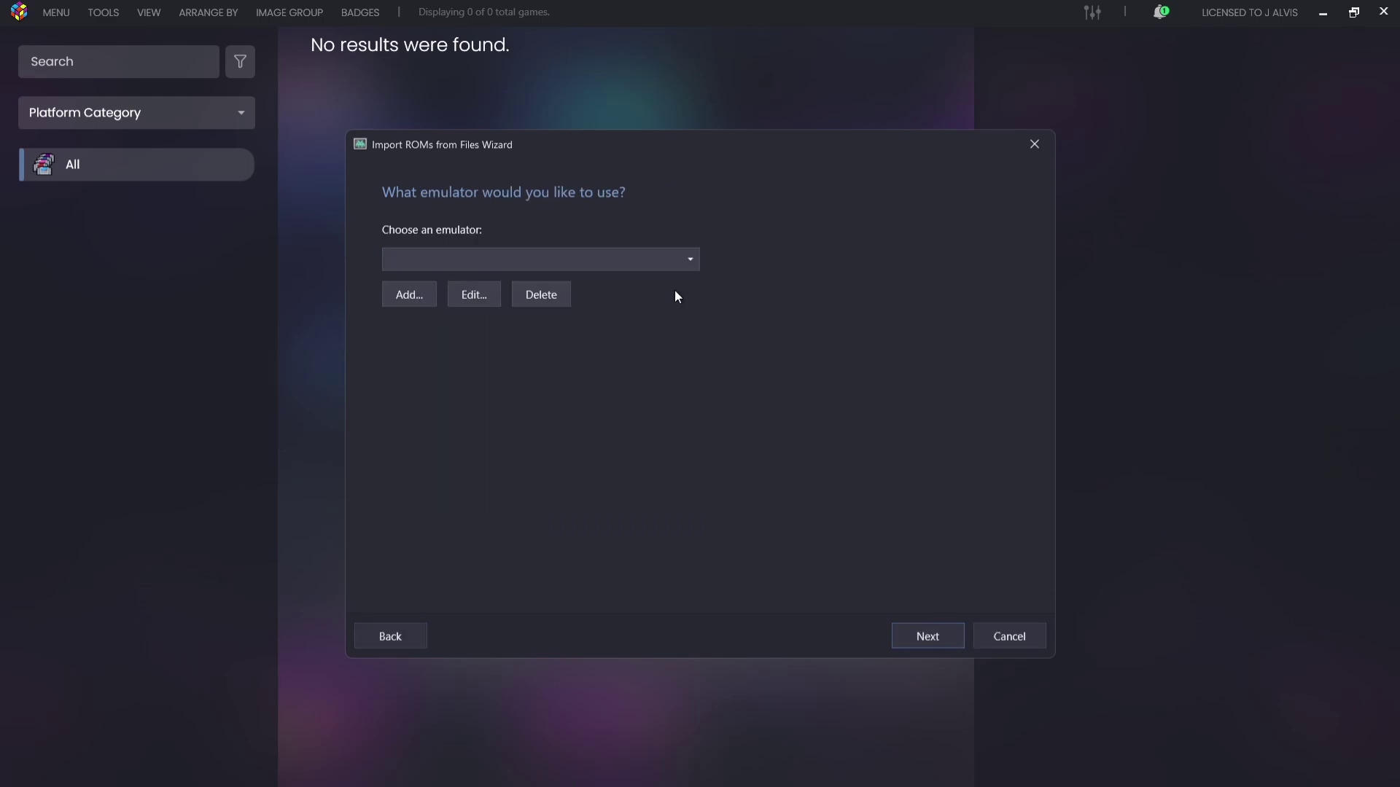
click(924, 641)
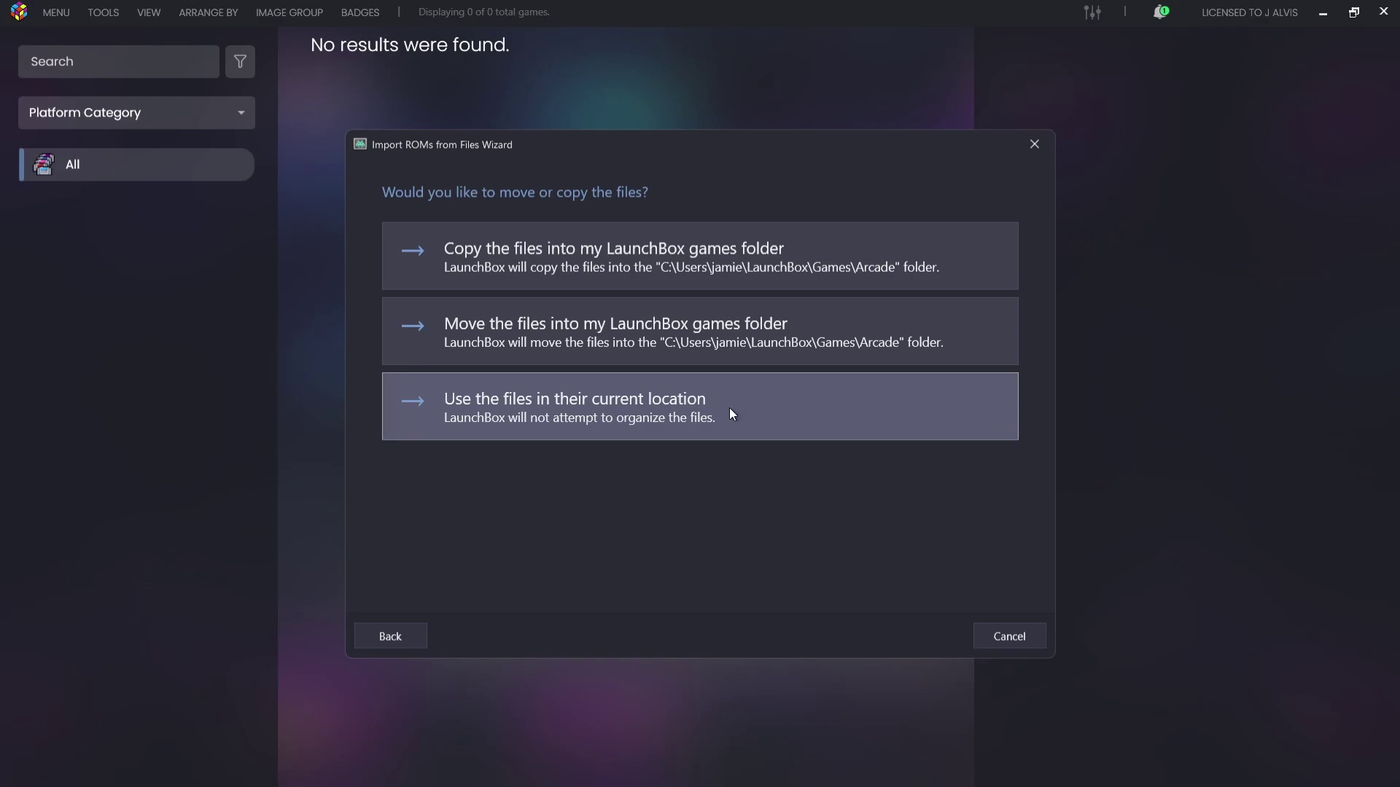
- Use files in their current location, accept metadata and image downloads, and skip EmuMovies
click(730, 409)
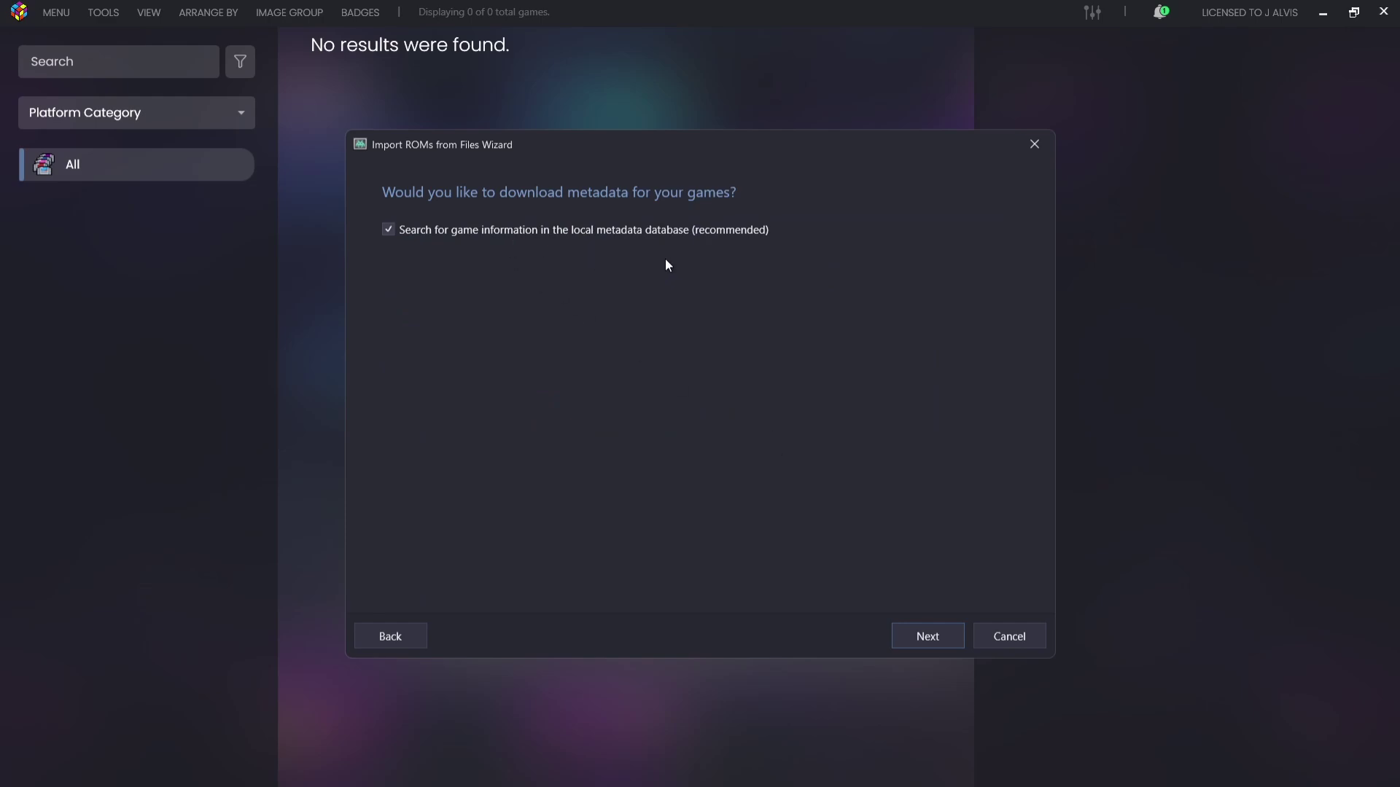
click(924, 630)
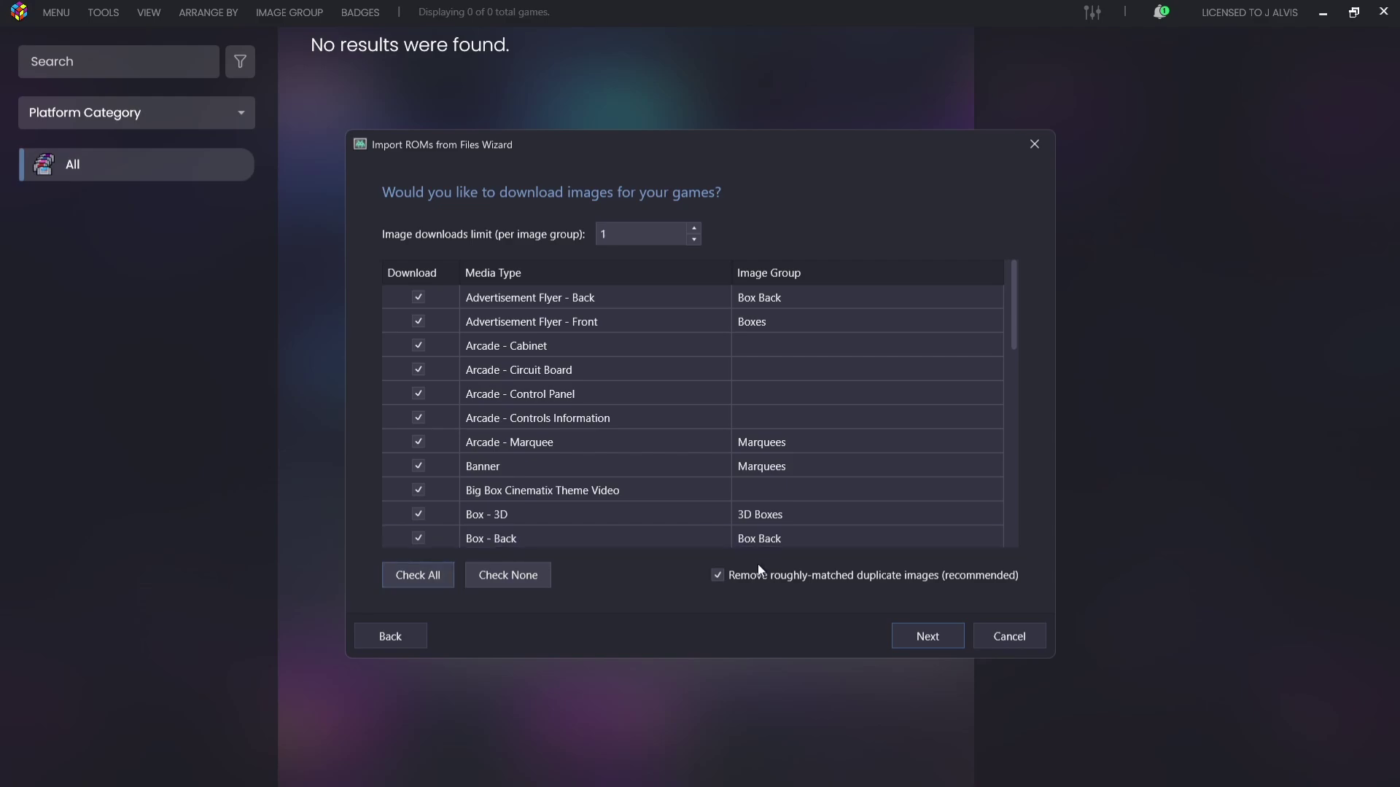
click(928, 633)
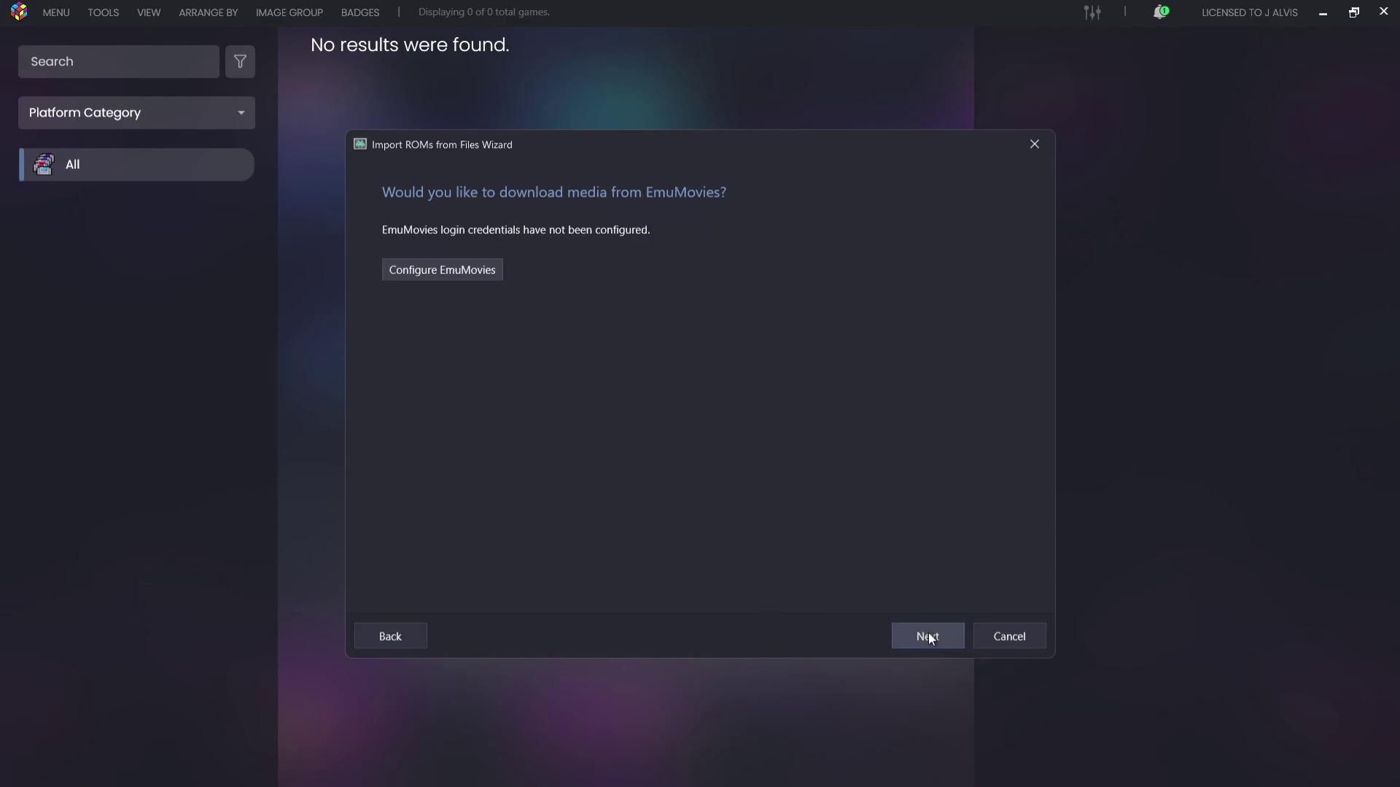
click(422, 271)
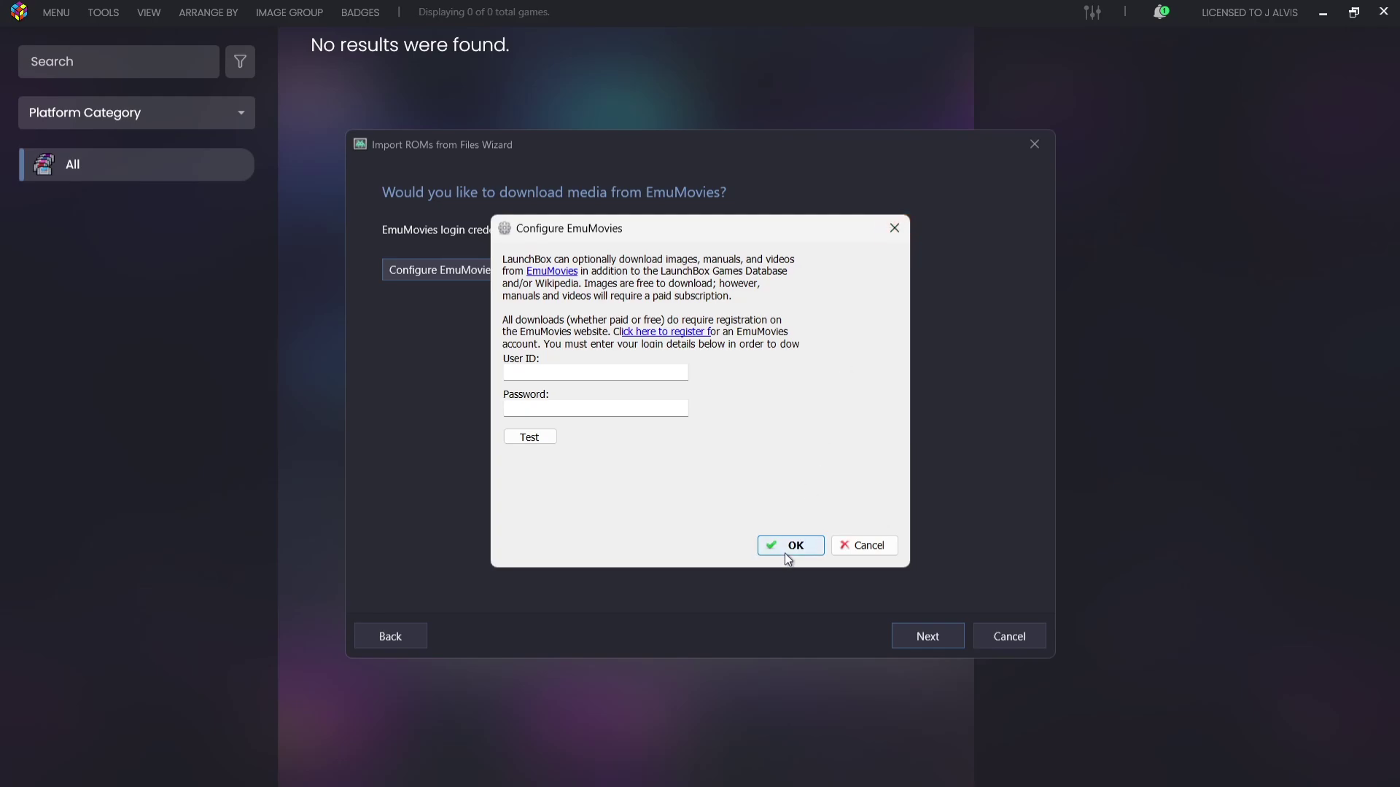
click(847, 551)
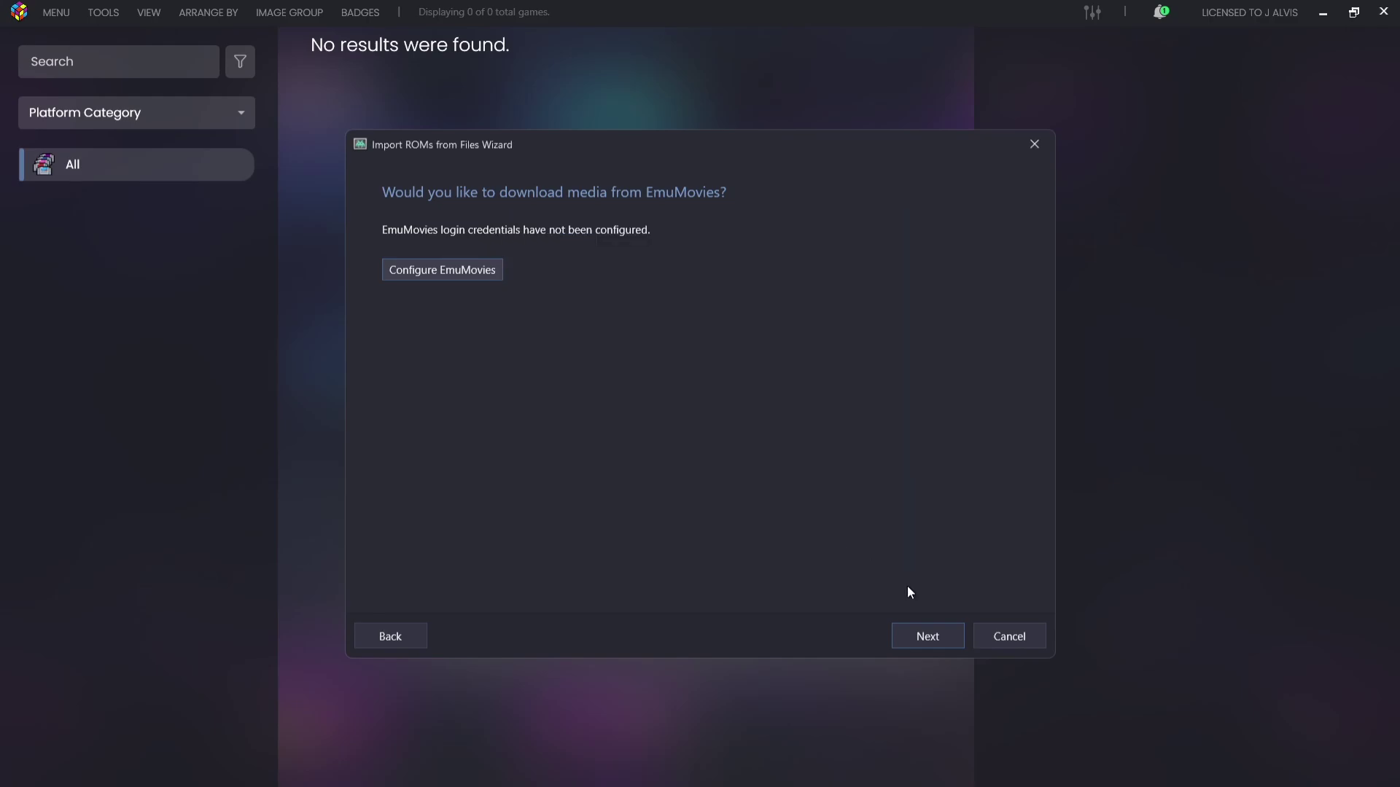
click(944, 649)
click(942, 641)
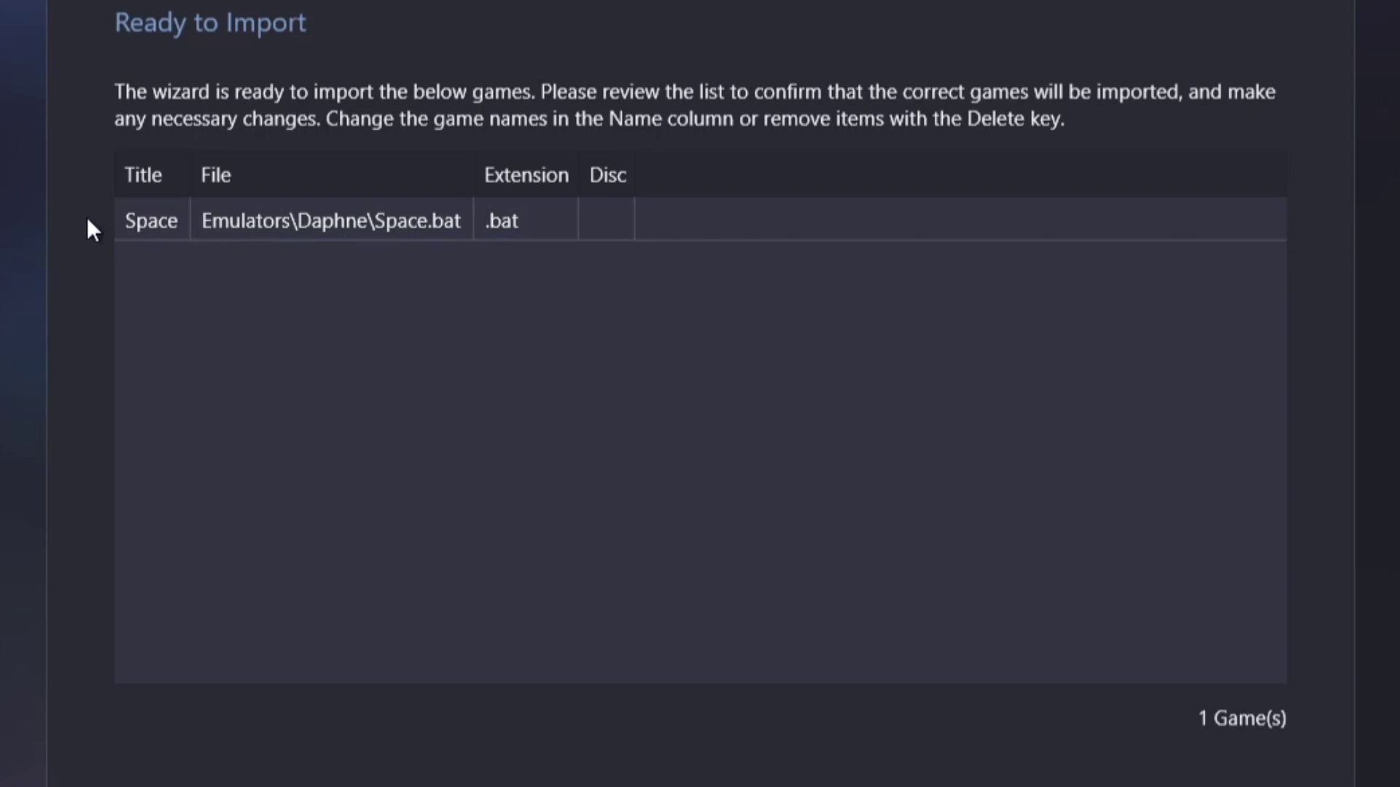
- Retitle the game 'Space Ace', finish the import, and view its details
click(179, 230)
click(180, 228)
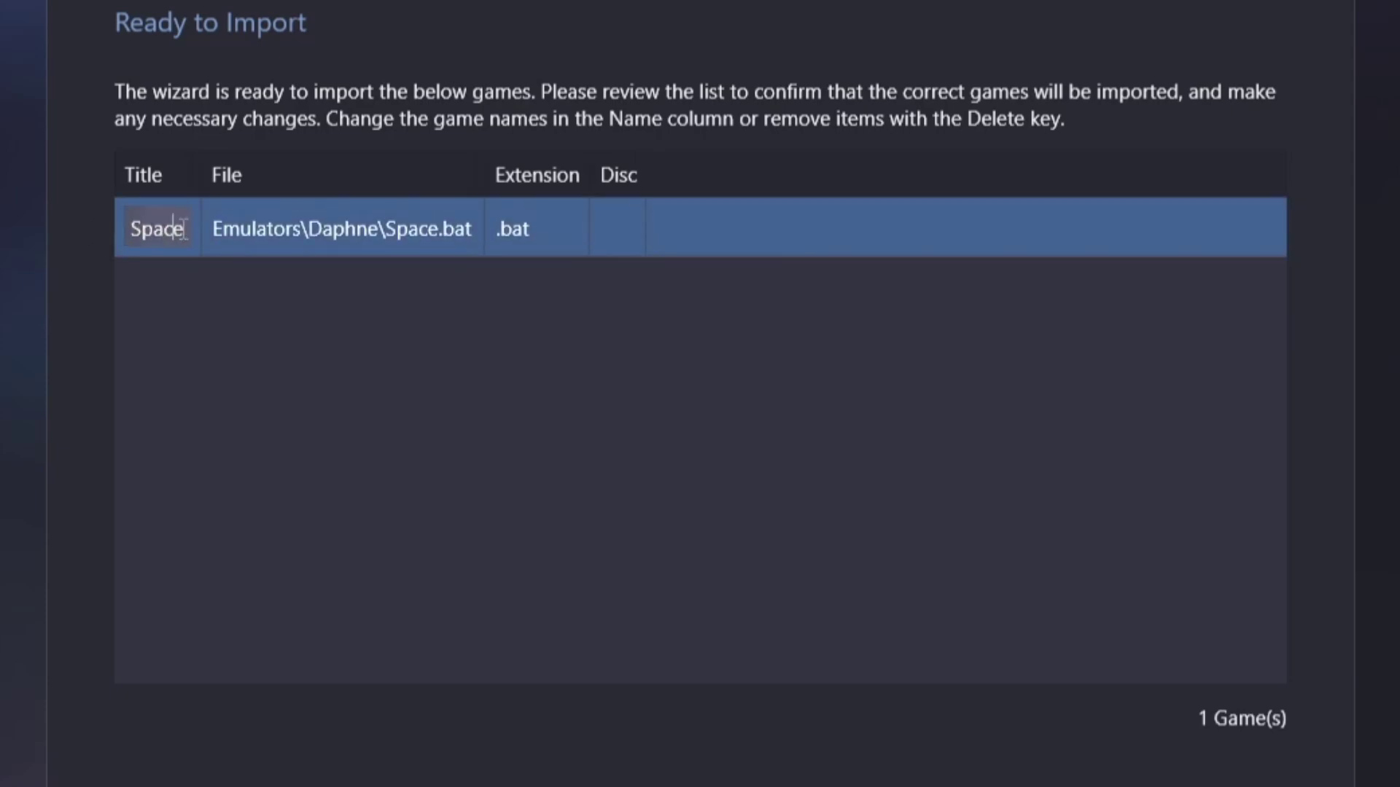
text(A)
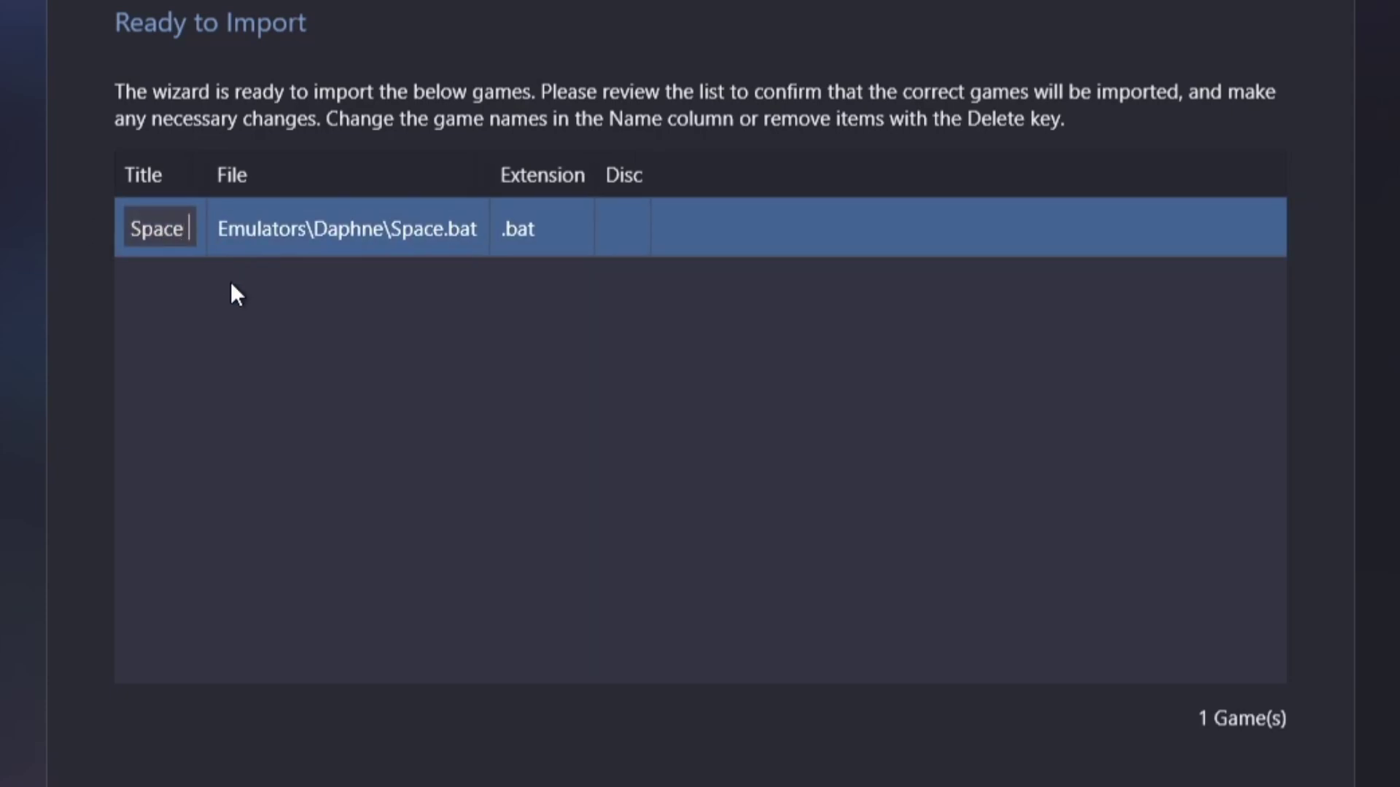
text(ce)
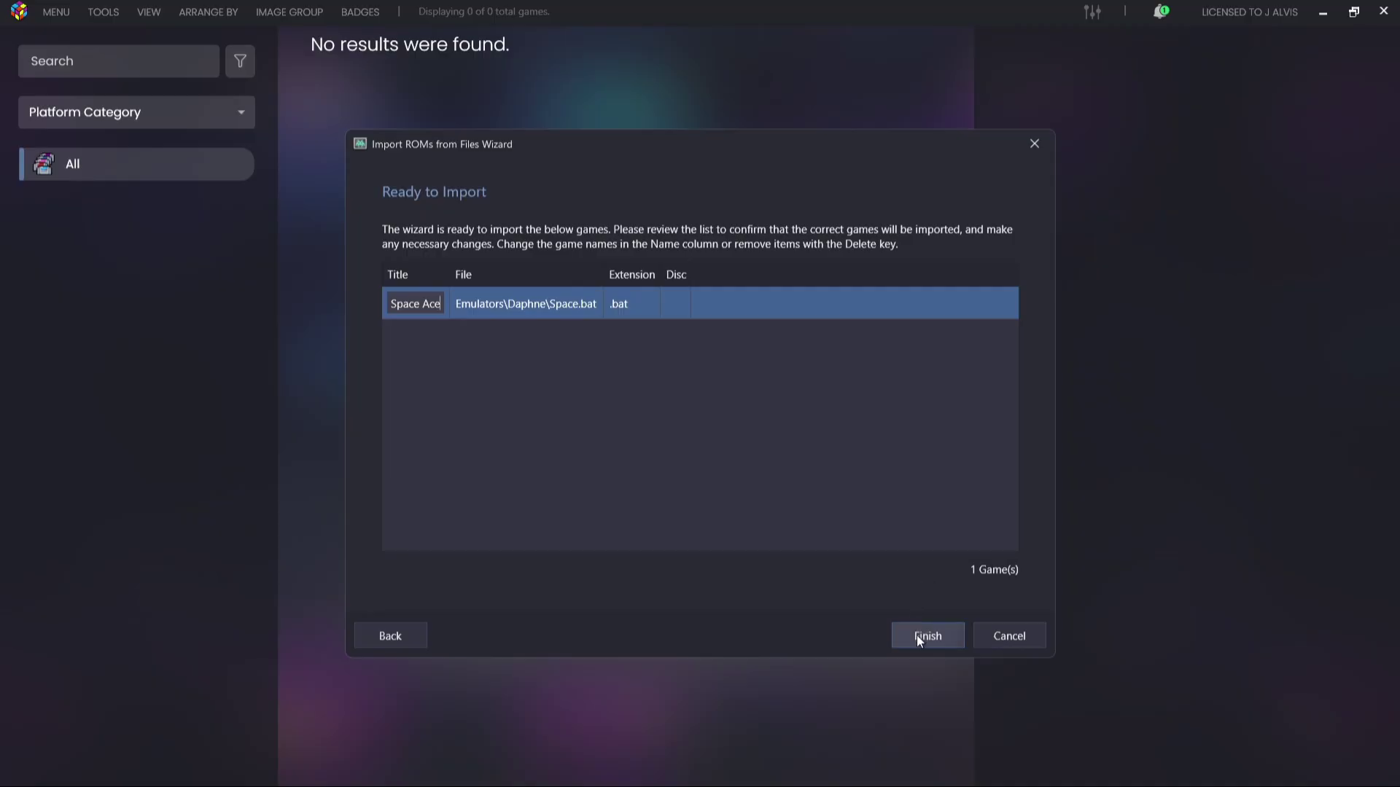
click(923, 636)
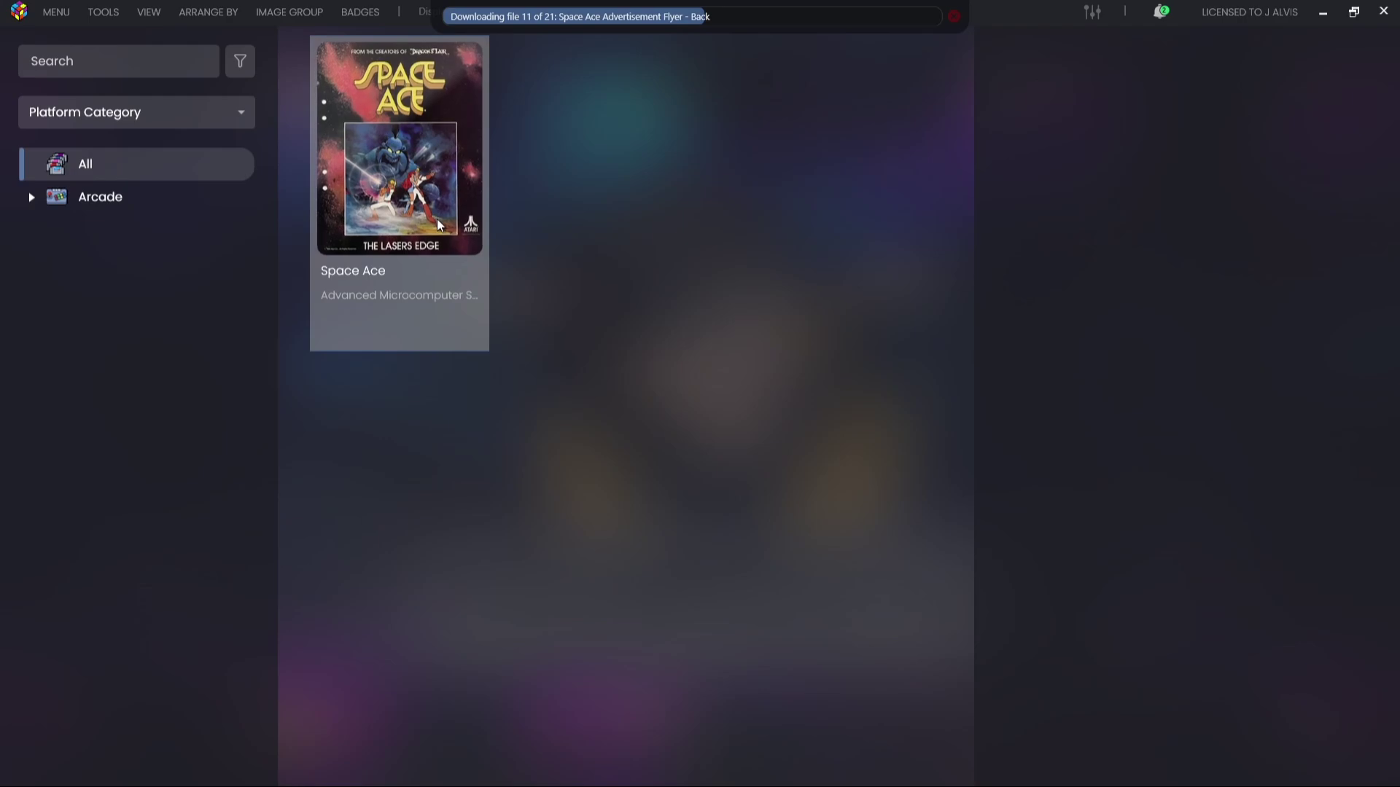
click(440, 224)
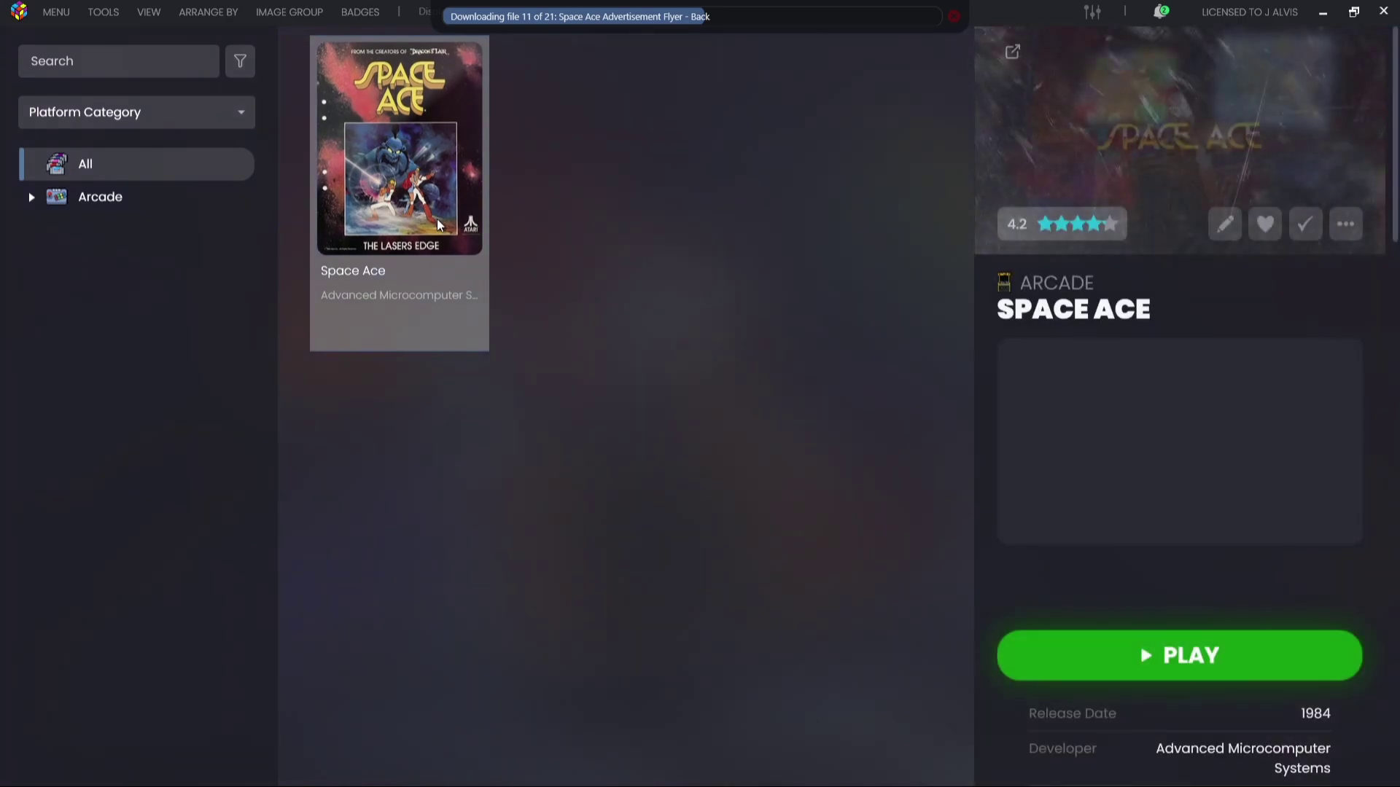
- Play Space Ace from its details panel, then quit with Escape
click(1155, 662)
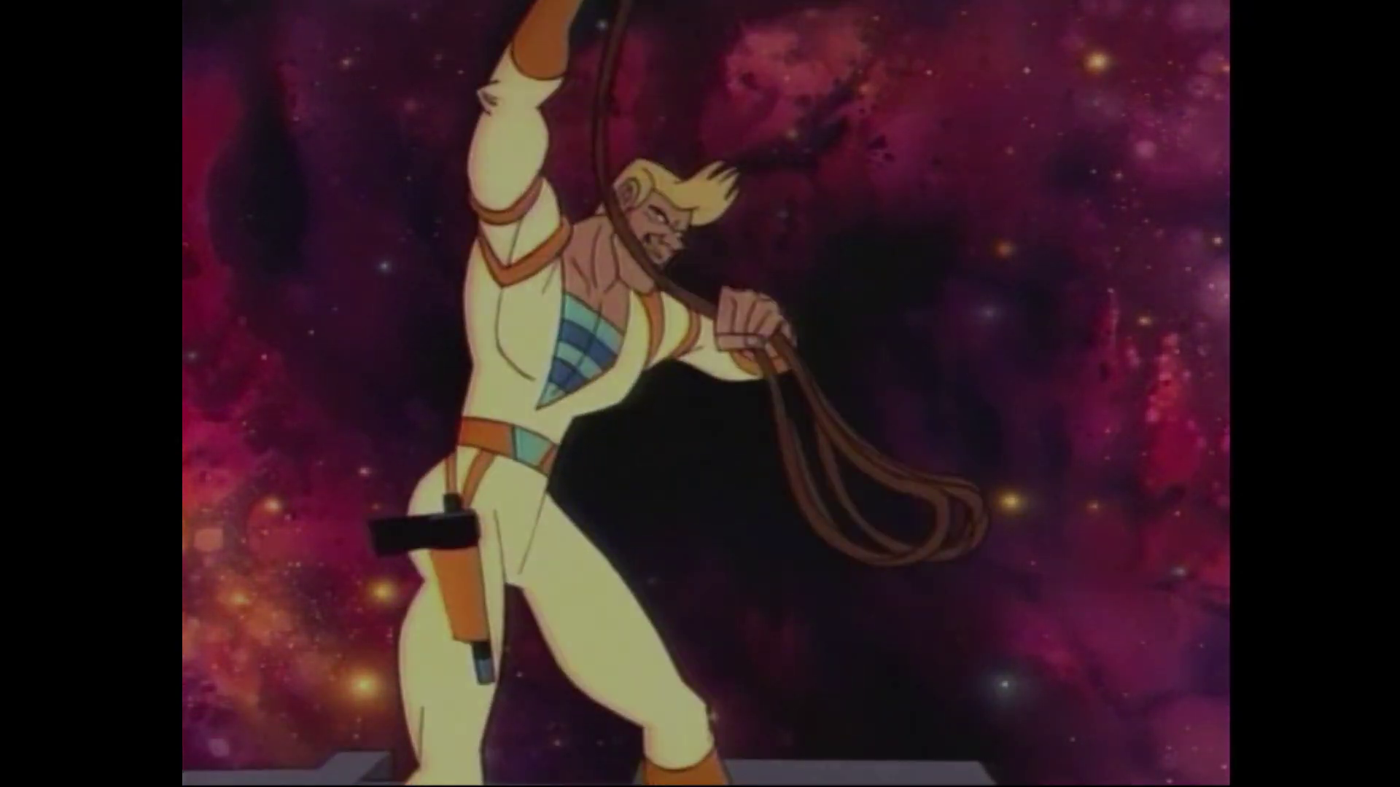
key(Escape)
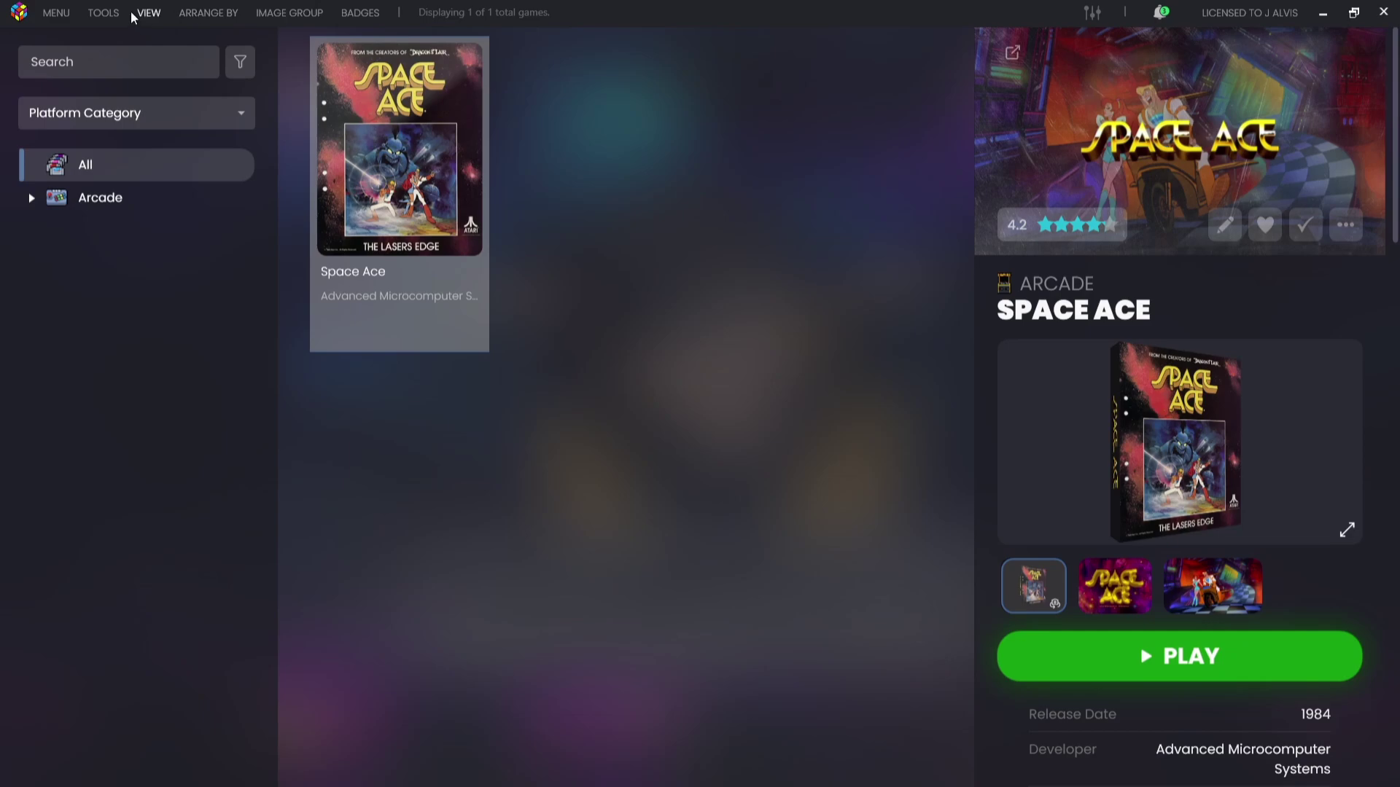
- Switch to Big Box, enter the Arcade platform, and play Space Ace
click(18, 13)
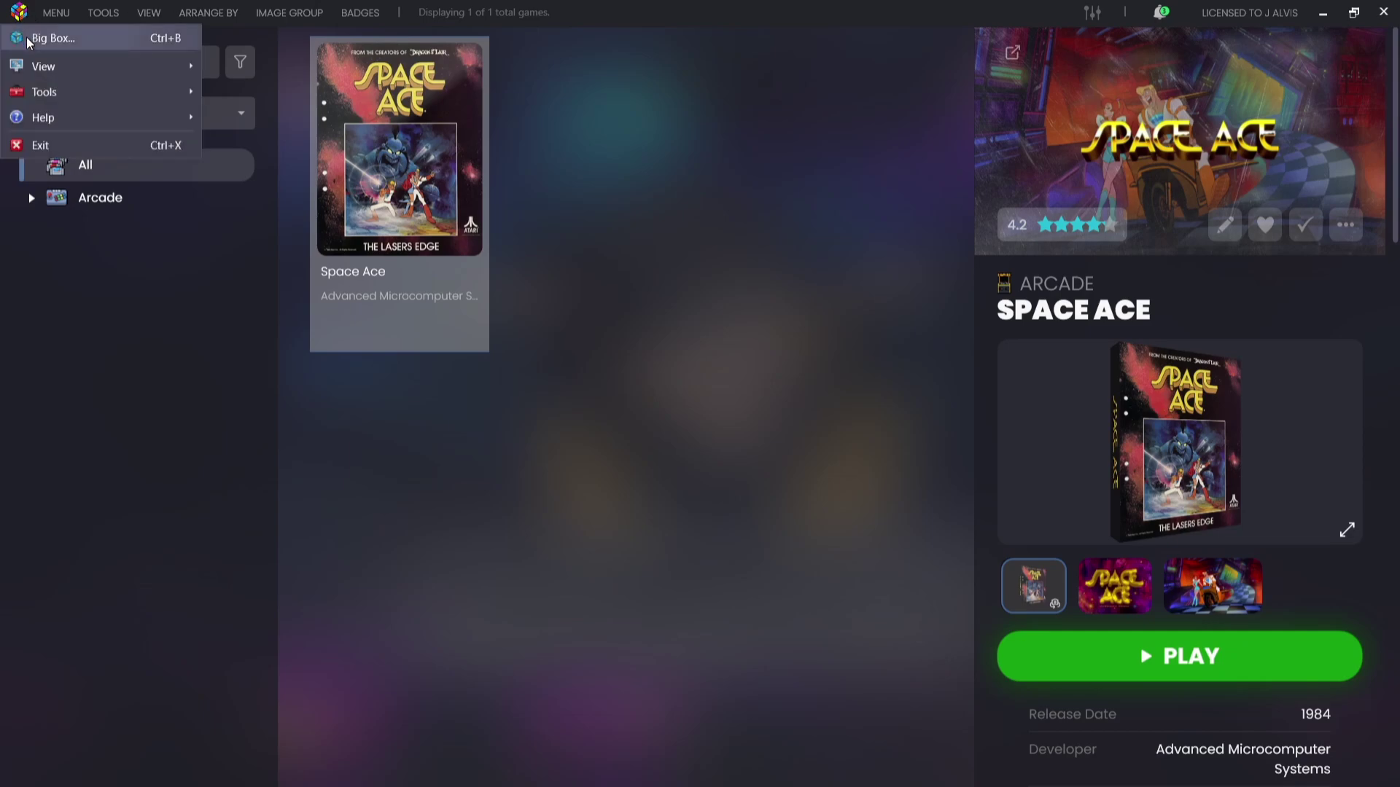
click(28, 40)
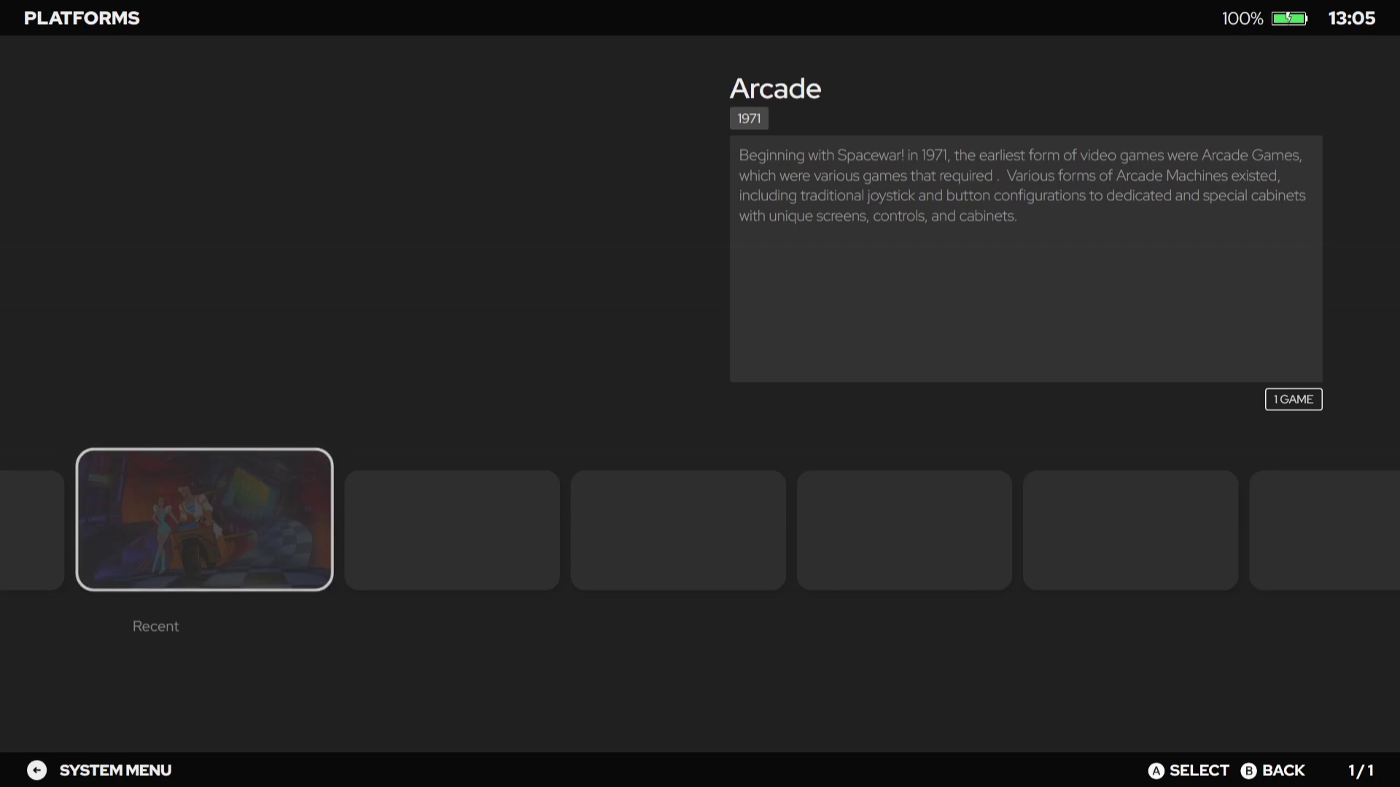
key(Return)
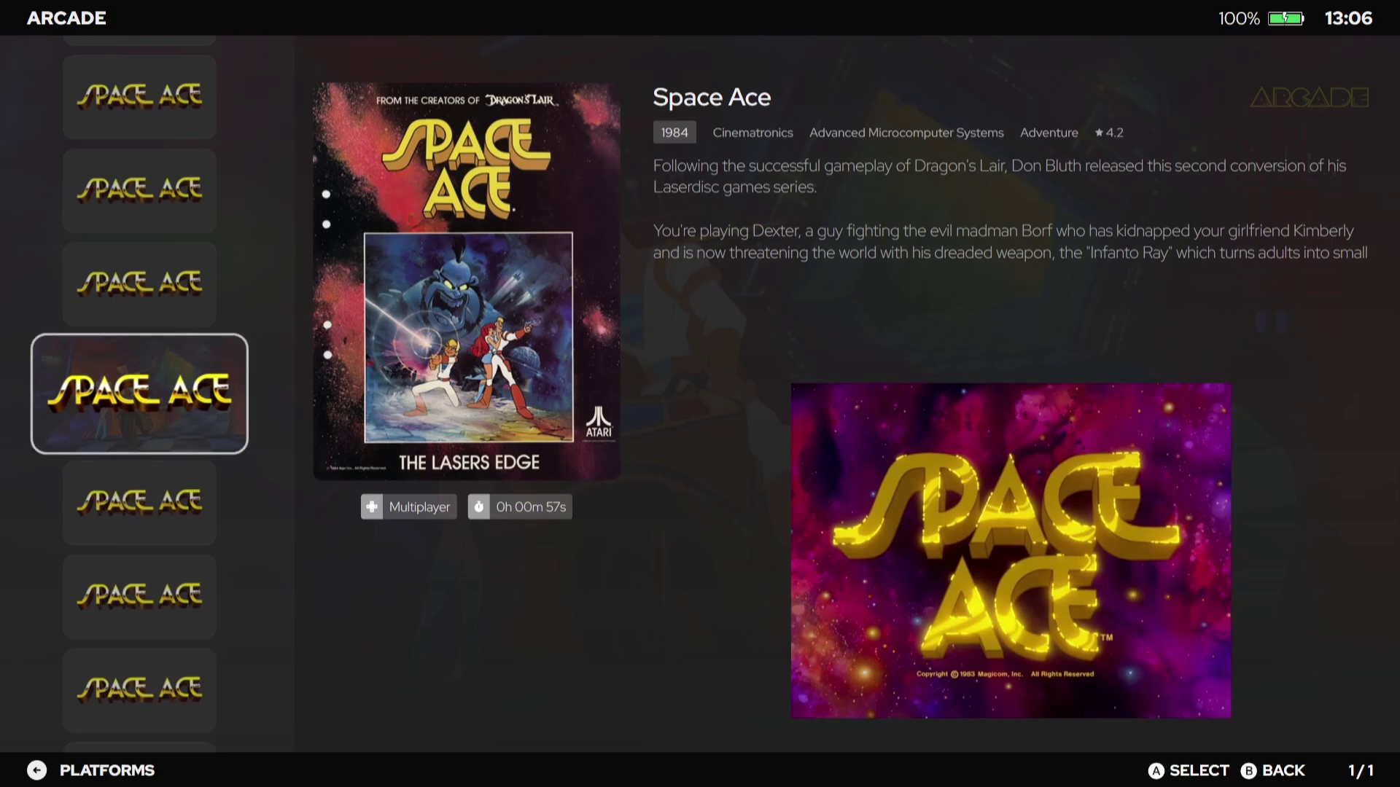
key(Return)
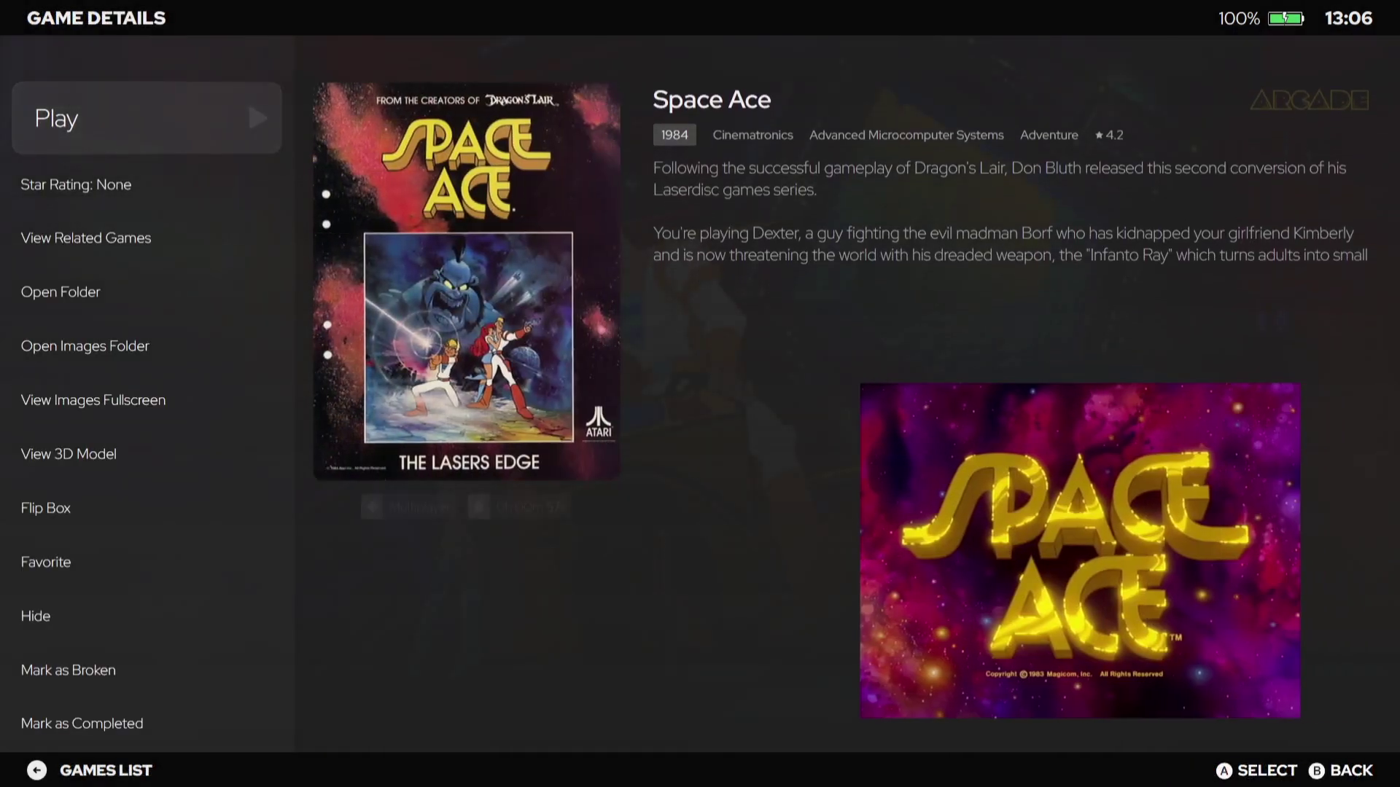
key(Return)
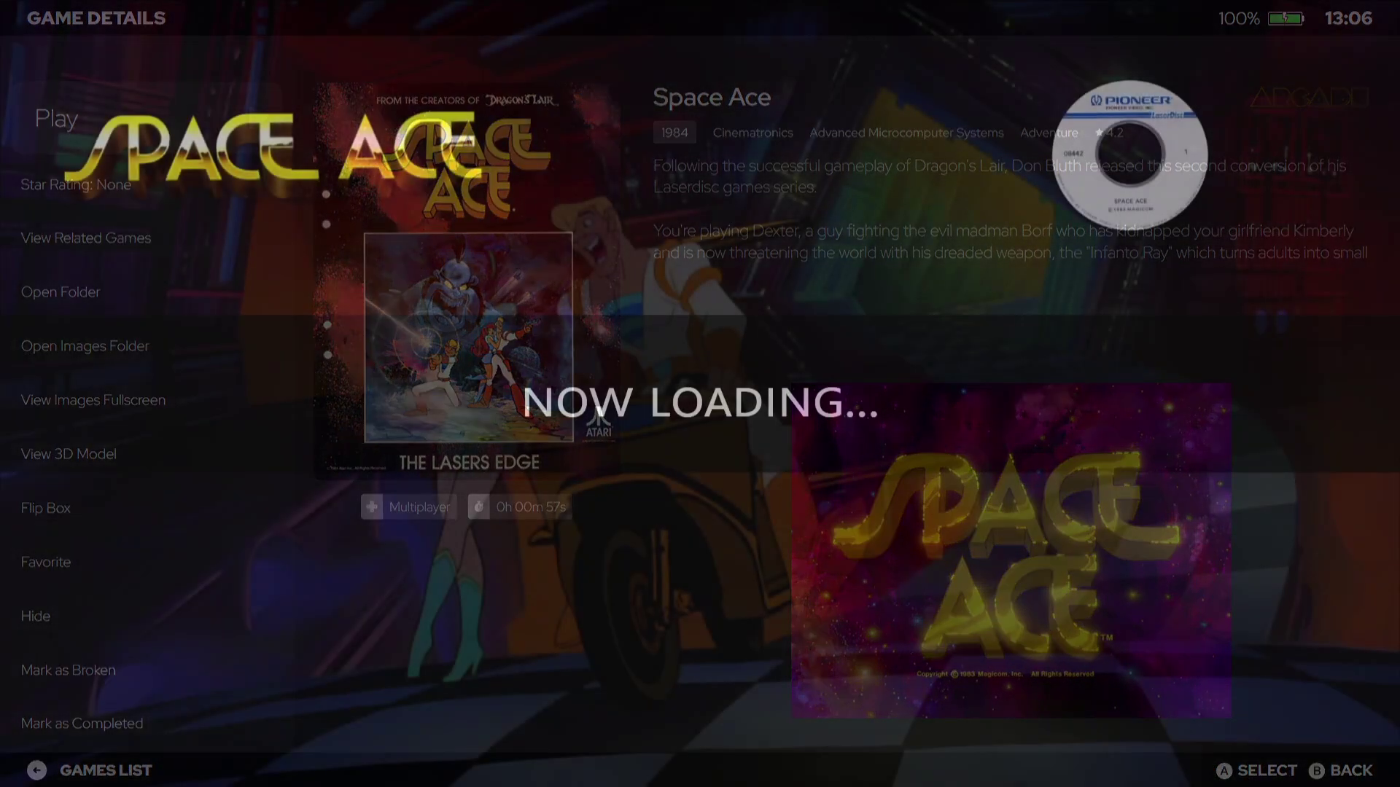